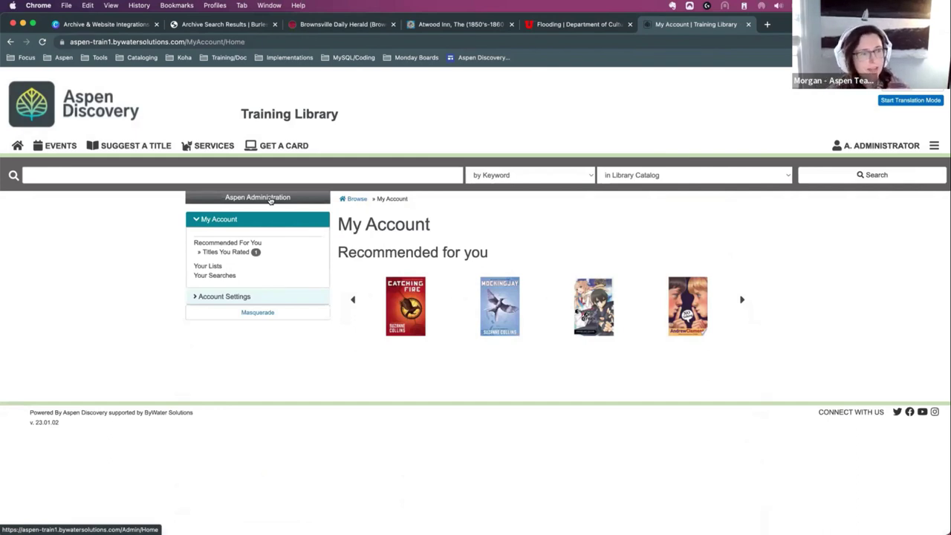
# Step: Open Aspen Administration and look through its sections for the Modules and Open Archives entries
pyautogui.click(270, 200)
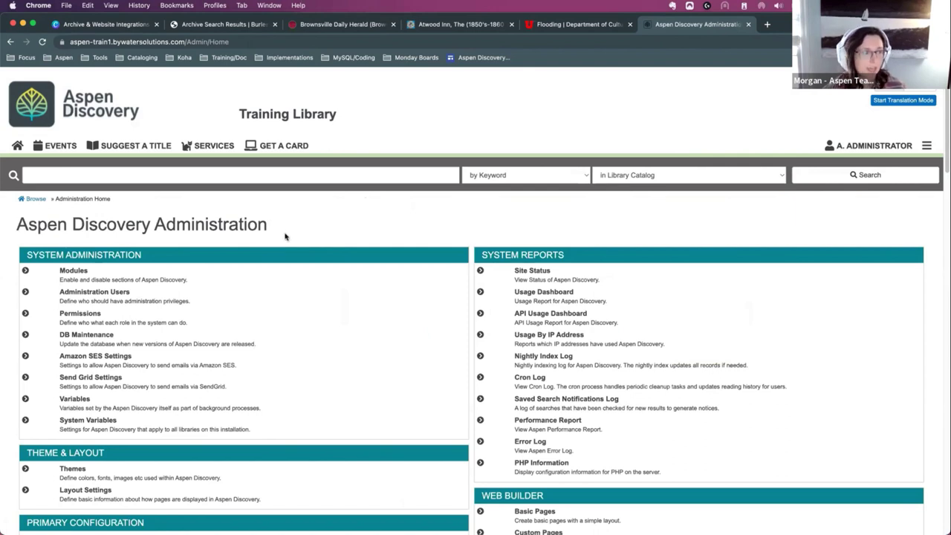
pyautogui.scroll(-1, 386, 212)
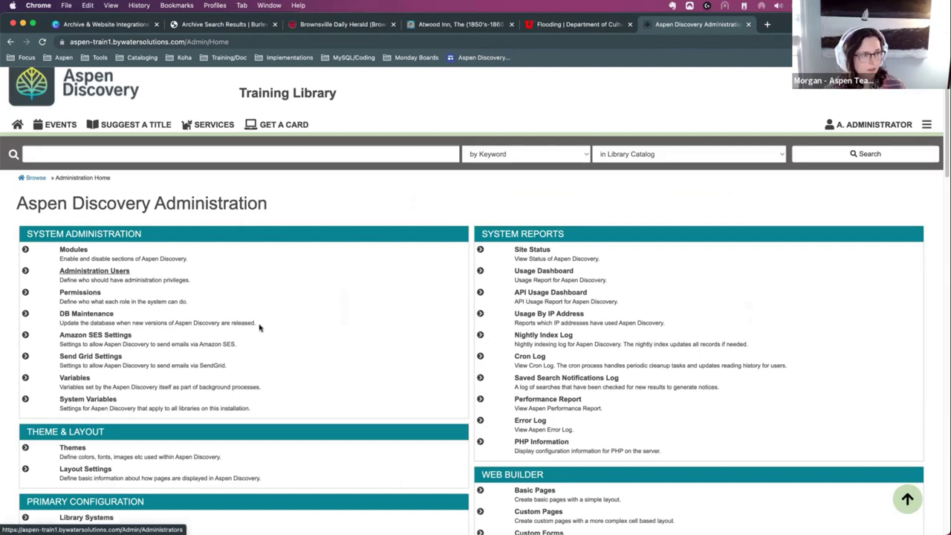
pyautogui.scroll(-10, 259, 327)
pyautogui.scroll(-15, 261, 334)
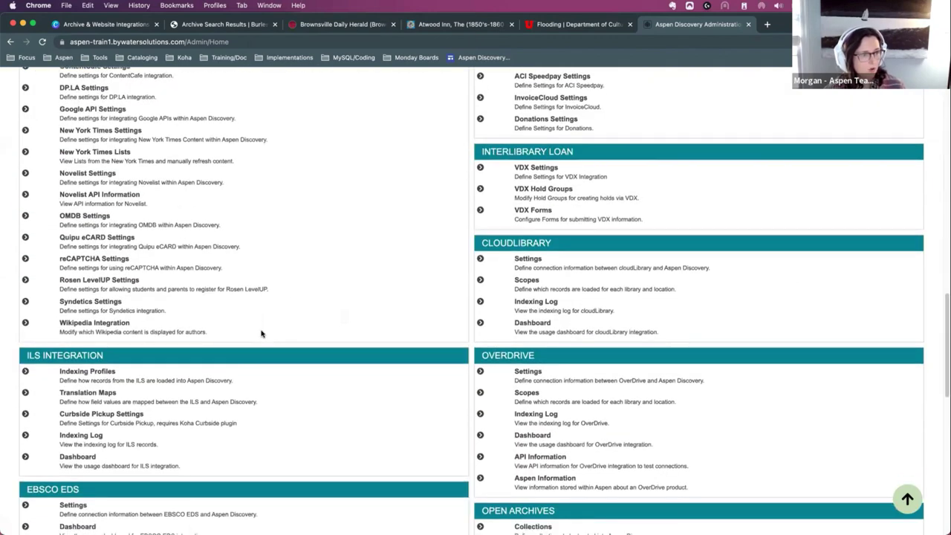
pyautogui.moveTo(568, 177); pyautogui.dragTo(480, 175)
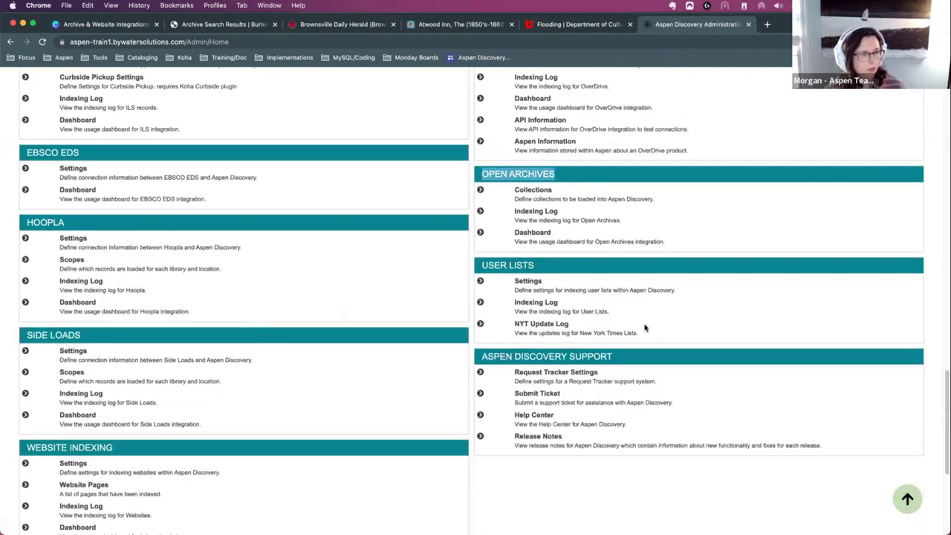
pyautogui.scroll(1, 414, 300)
pyautogui.scroll(15, 620, 357)
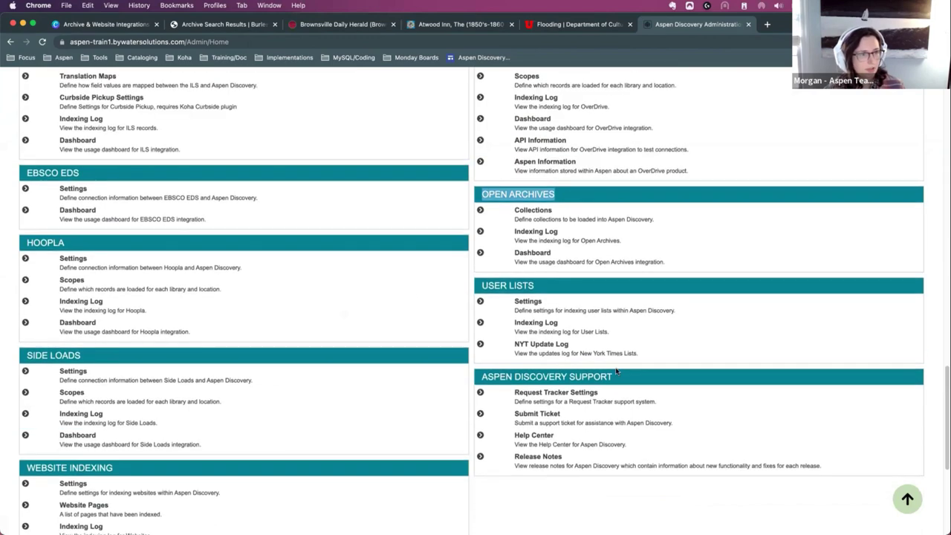
pyautogui.scroll(5, 611, 393)
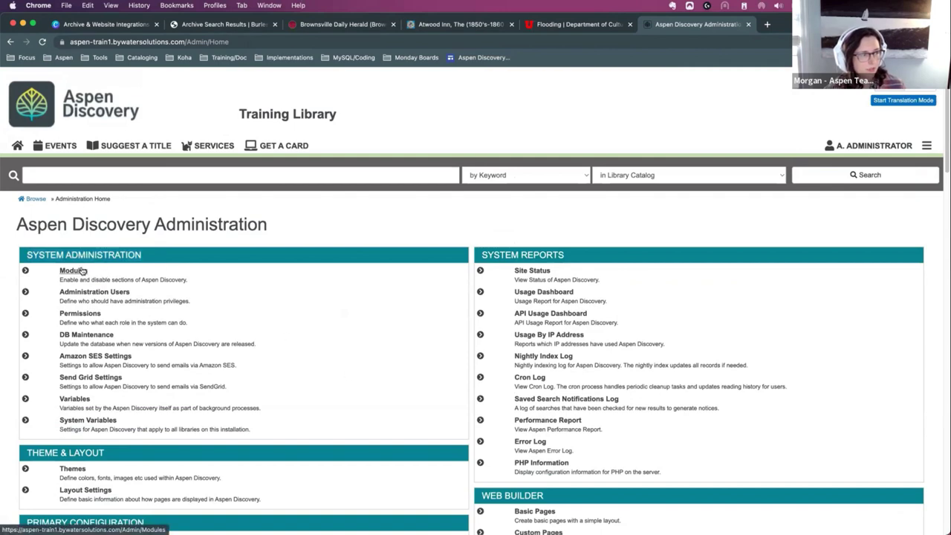
pyautogui.scroll(-1, 387, 365)
pyautogui.scroll(-1, 386, 365)
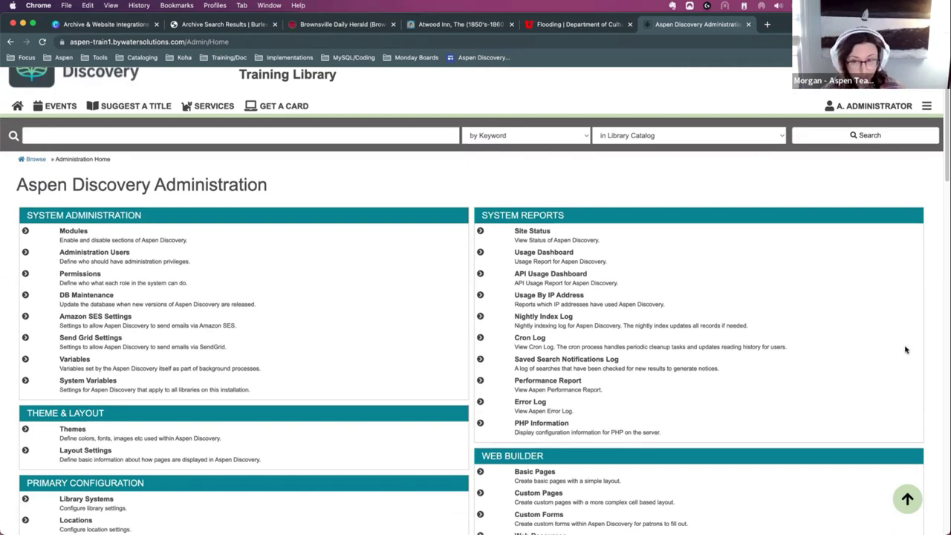
pyautogui.scroll(-10, 871, 355)
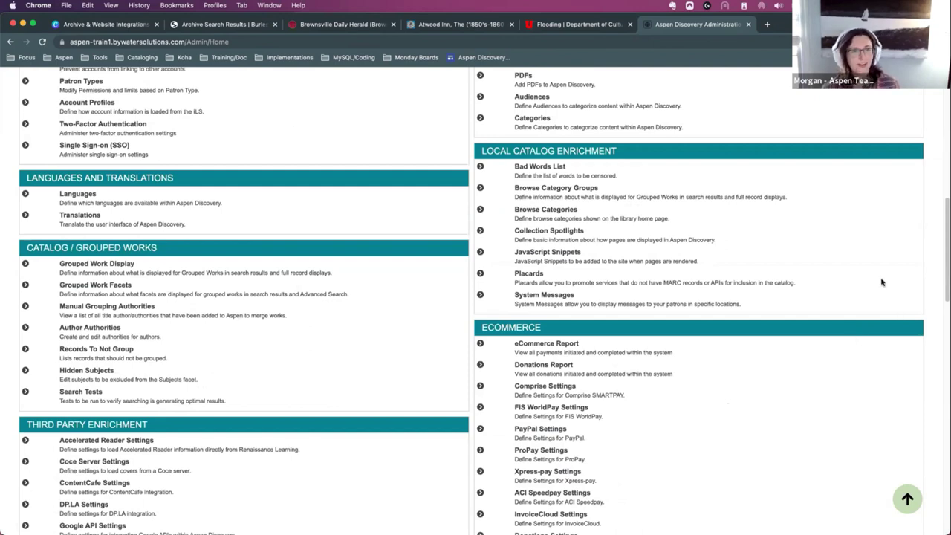
# Step: Open the Aspen Discovery Help Center in a new browser tab and review its Open Archives integration page
pyautogui.click(768, 25)
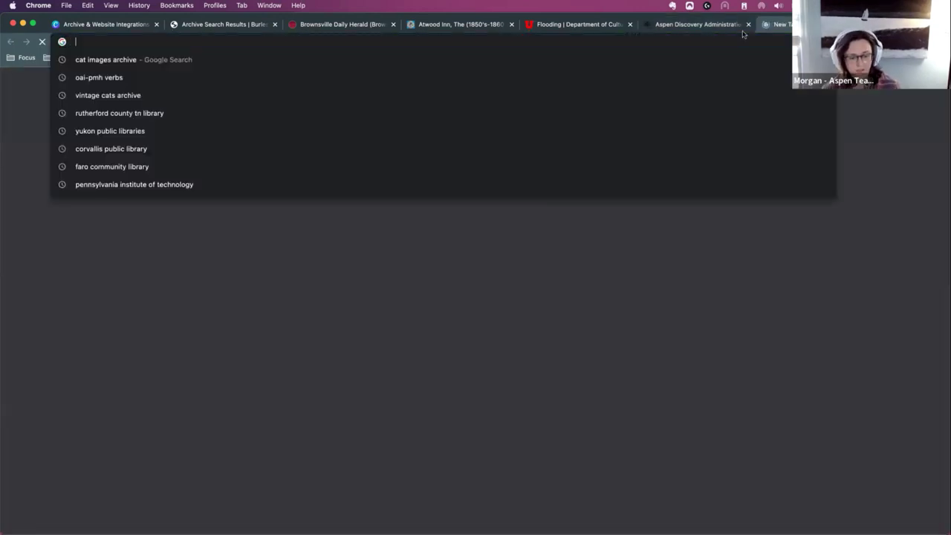
pyautogui.write('help')
pyautogui.press('Return')
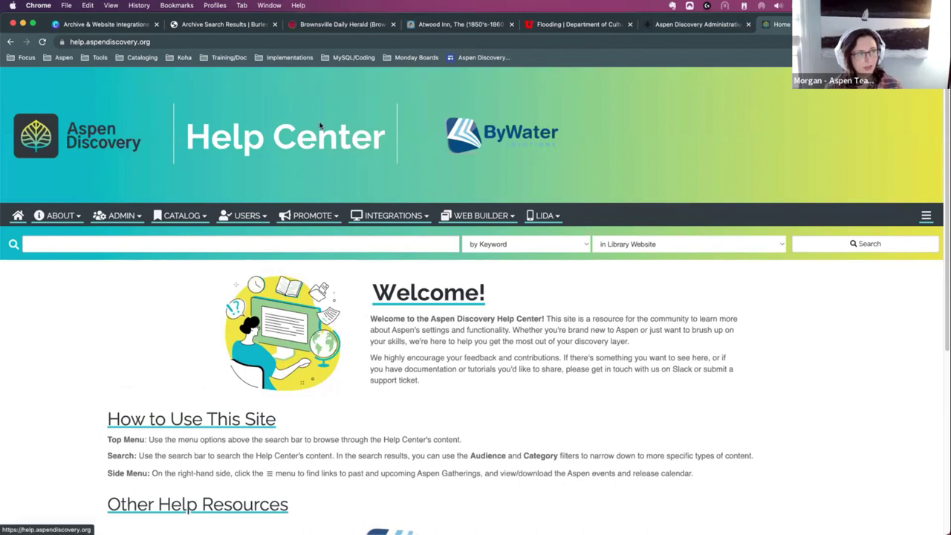
pyautogui.click(152, 42)
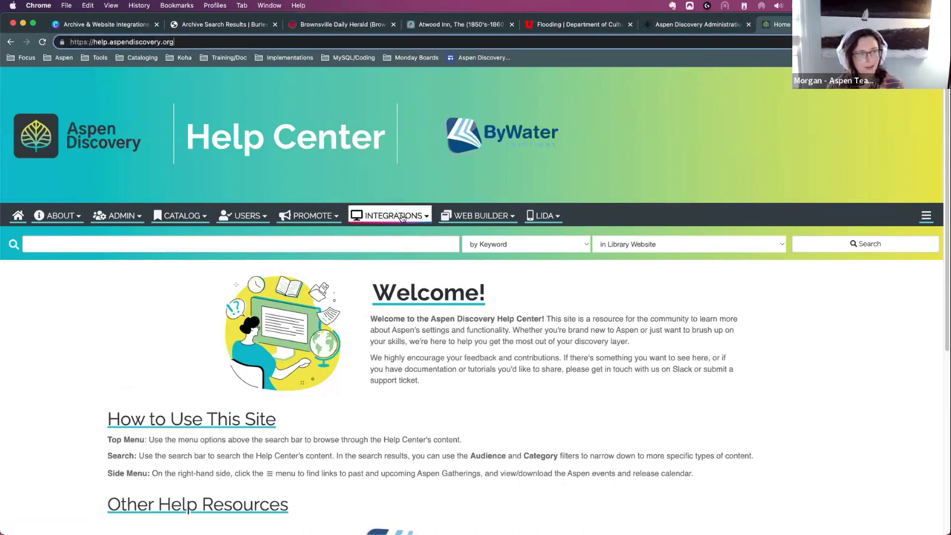
pyautogui.click(401, 217)
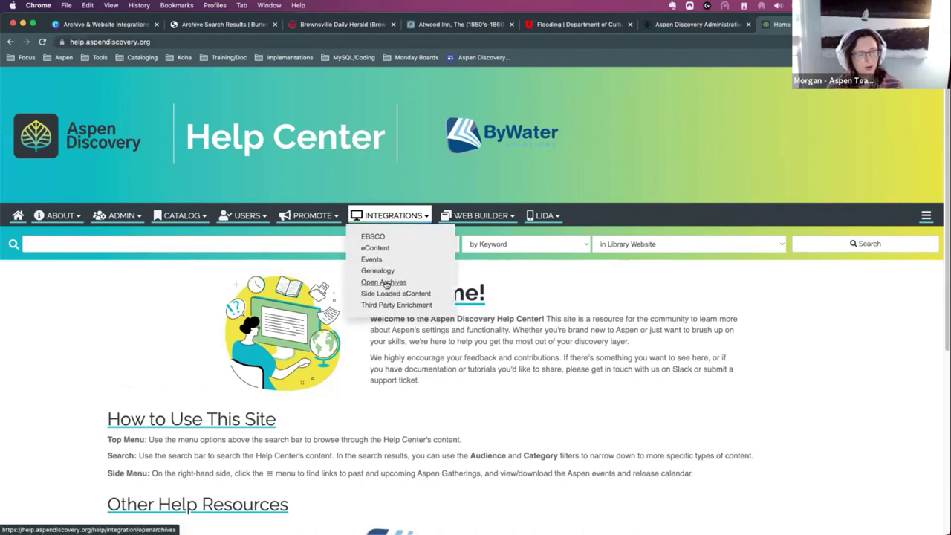
pyautogui.click(384, 283)
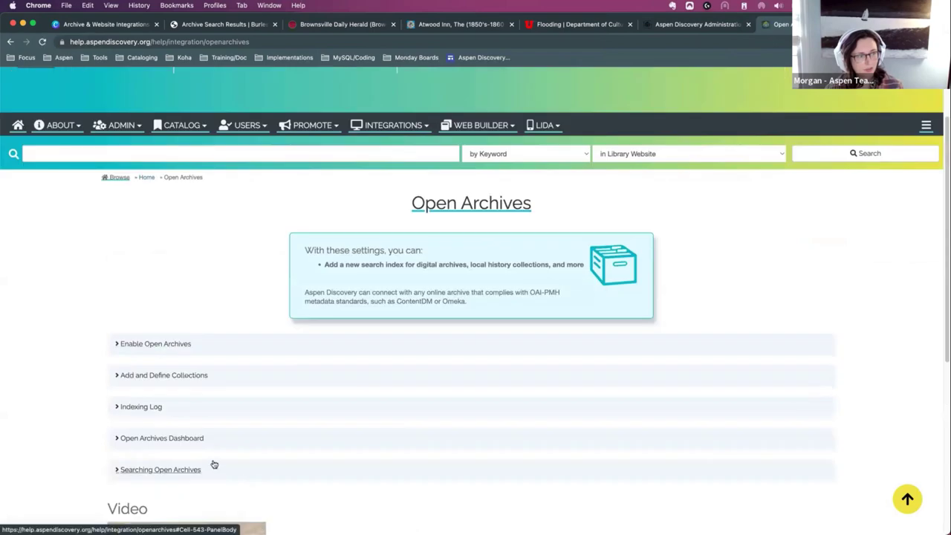
pyautogui.scroll(-3, 393, 435)
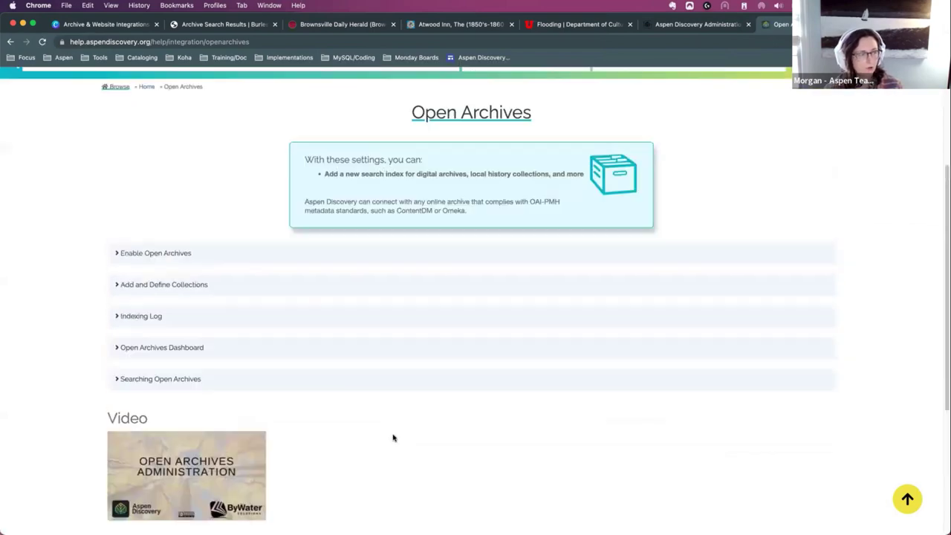
pyautogui.scroll(1, 394, 438)
pyautogui.scroll(4, 402, 449)
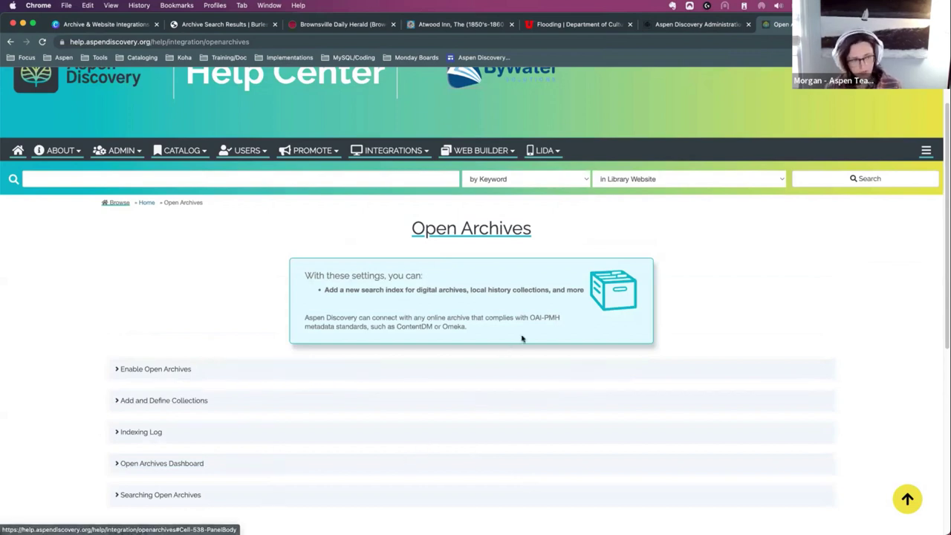
pyautogui.scroll(-1, 507, 349)
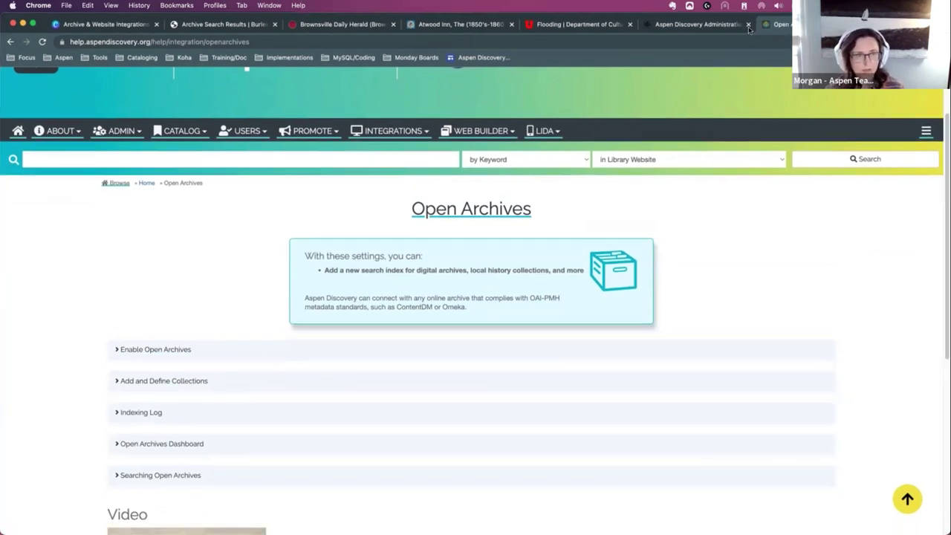
# Step: Return to the Aspen administration page, open the Open Archives collections and start adding a new collection
pyautogui.click(741, 30)
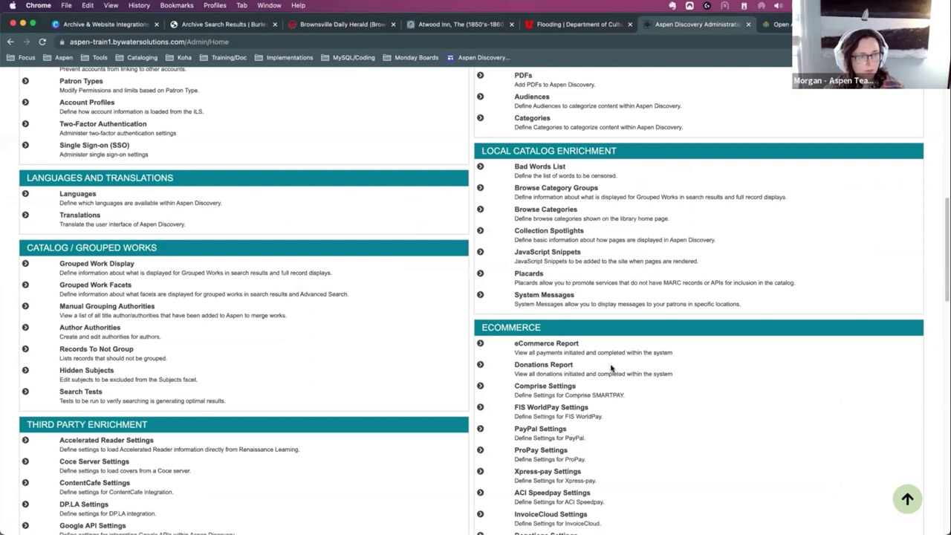
pyautogui.scroll(-8, 788, 377)
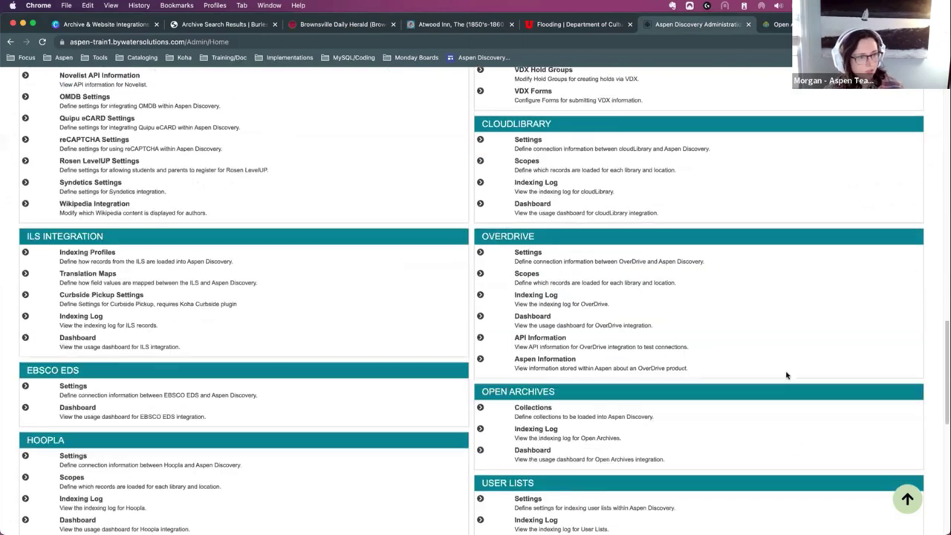
pyautogui.scroll(-3, 780, 364)
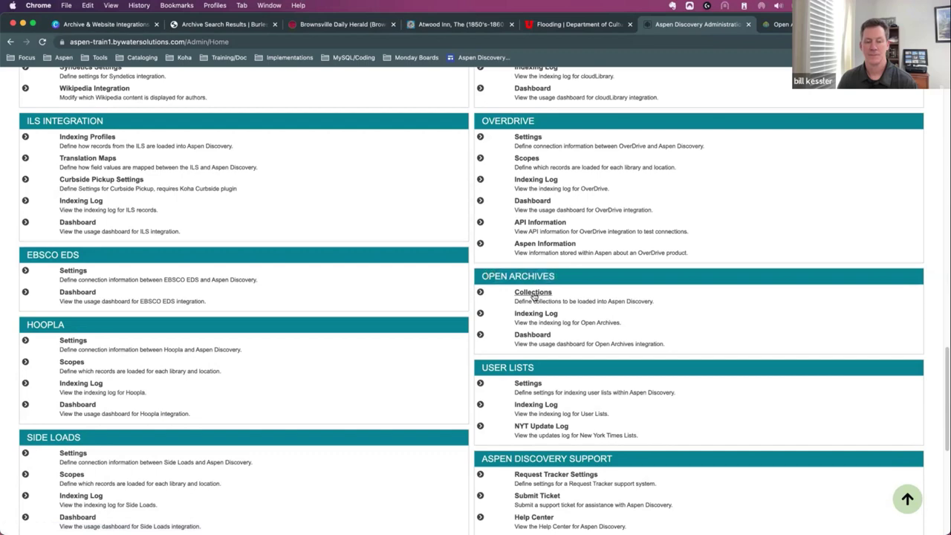
pyautogui.click(533, 293)
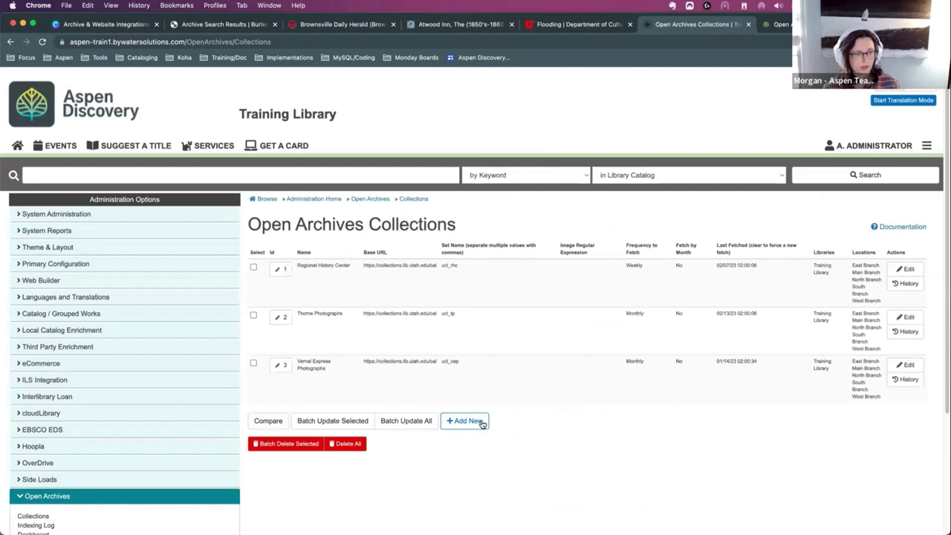
pyautogui.click(480, 422)
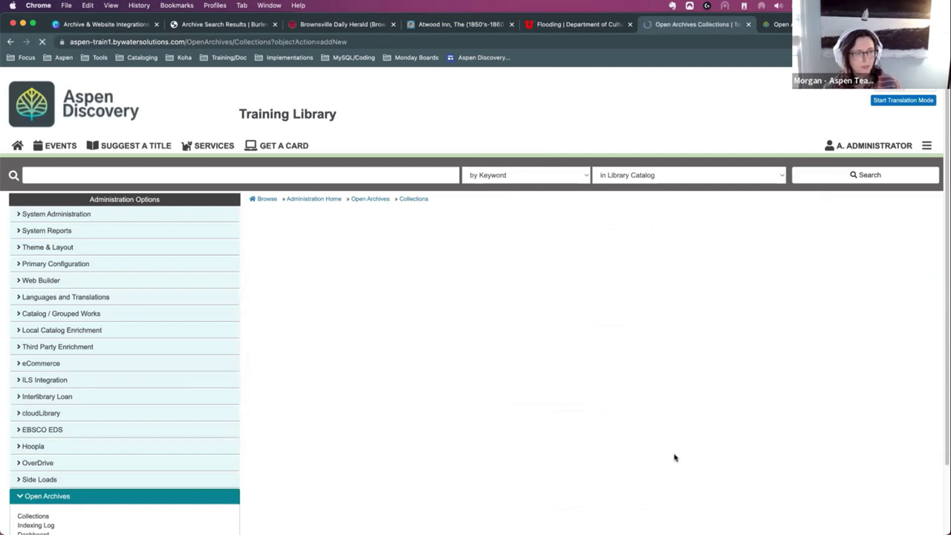
pyautogui.scroll(-1, 435, 282)
pyautogui.scroll(-2, 435, 282)
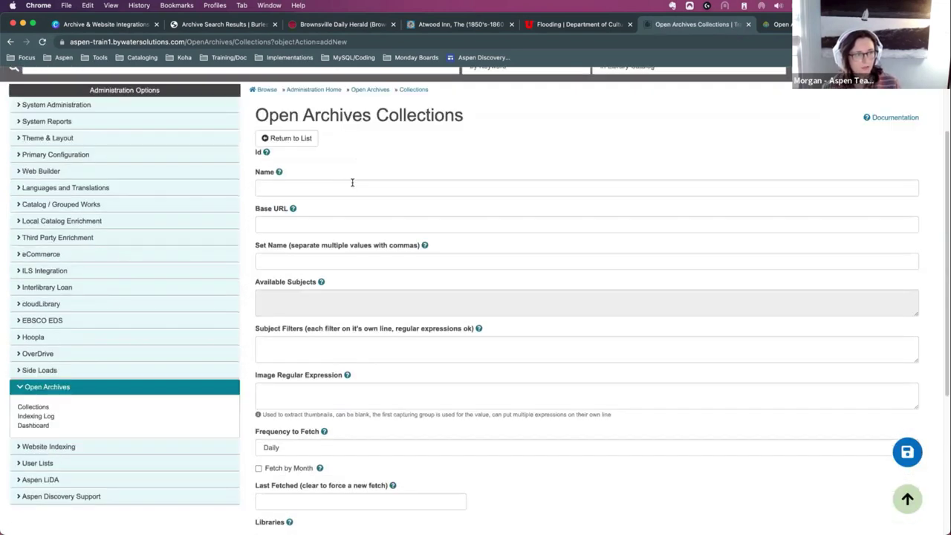
# Step: Name the new collection "Great Smoky Mountains Photograph Collection"
pyautogui.click(352, 185)
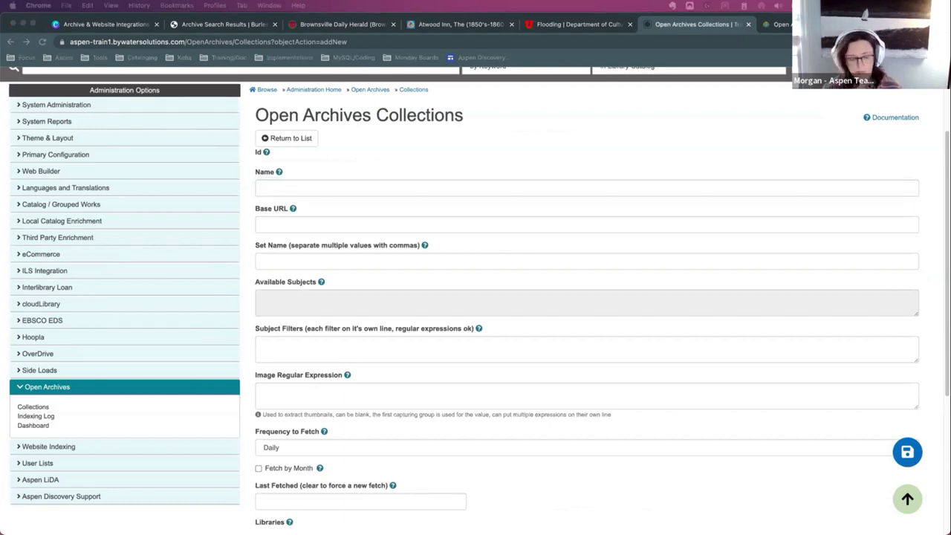
pyautogui.click(368, 187)
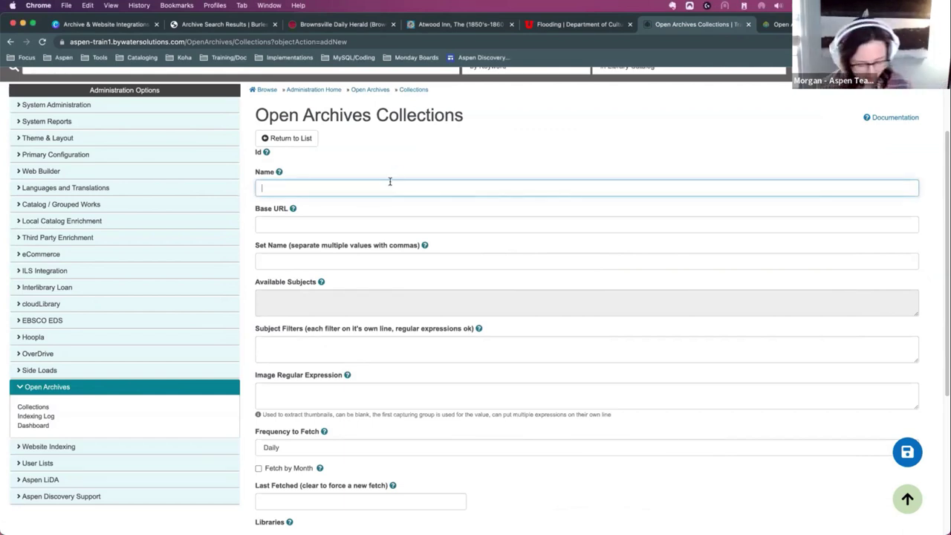
pyautogui.write('Great Smoky Mountains Photograph Collection')
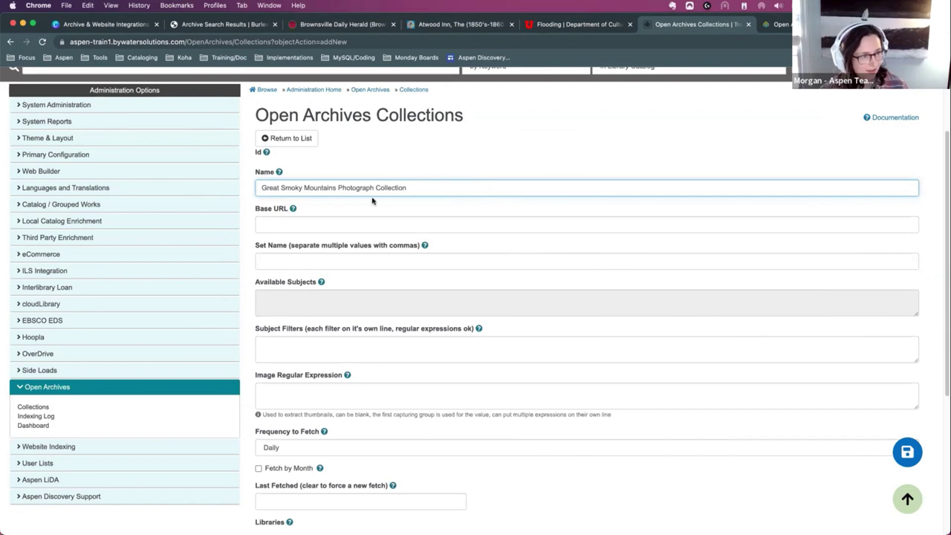
pyautogui.click(359, 167)
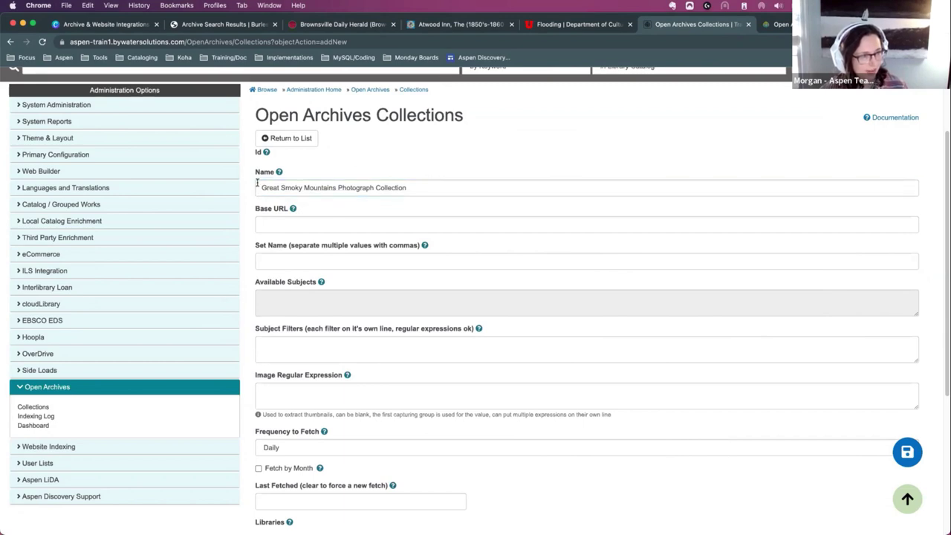
pyautogui.tripleClick(345, 189)
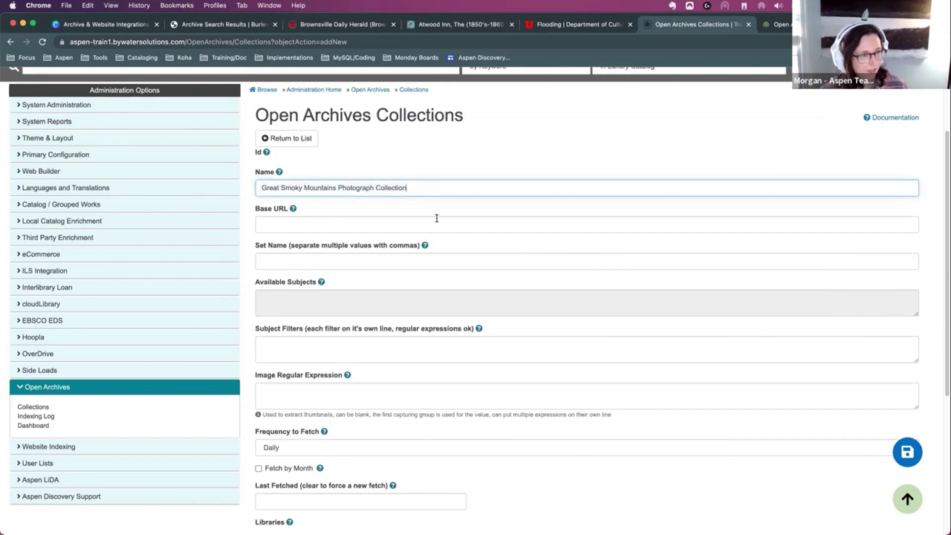
pyautogui.click(437, 223)
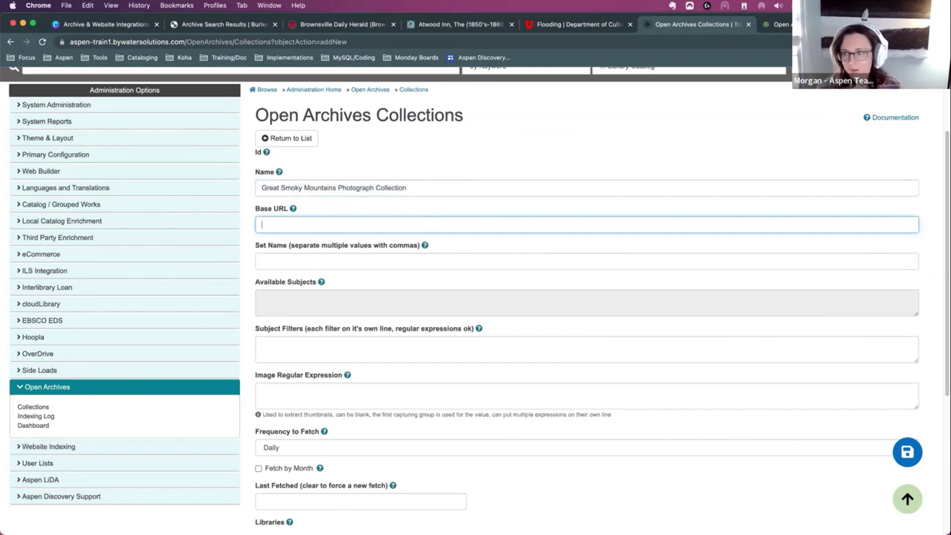
pyautogui.press('super+Tab')
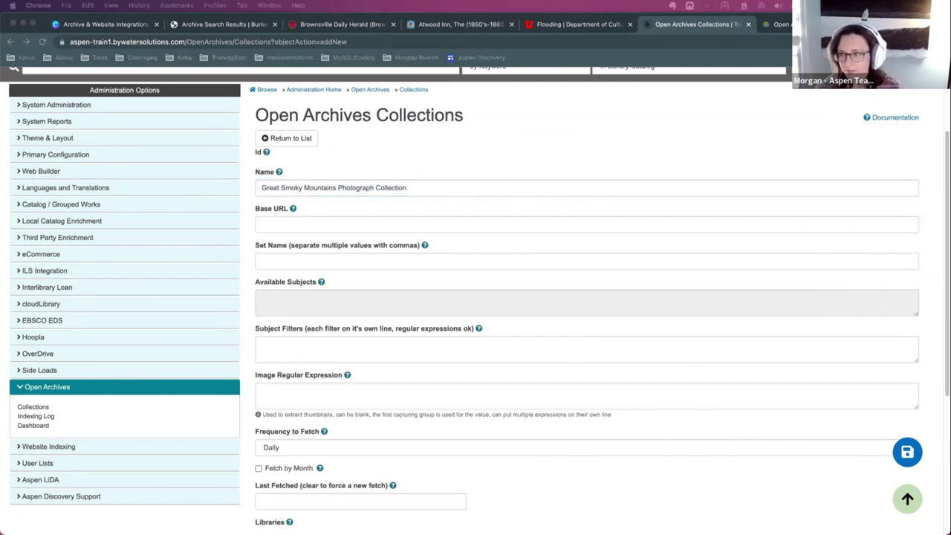
pyautogui.click(374, 224)
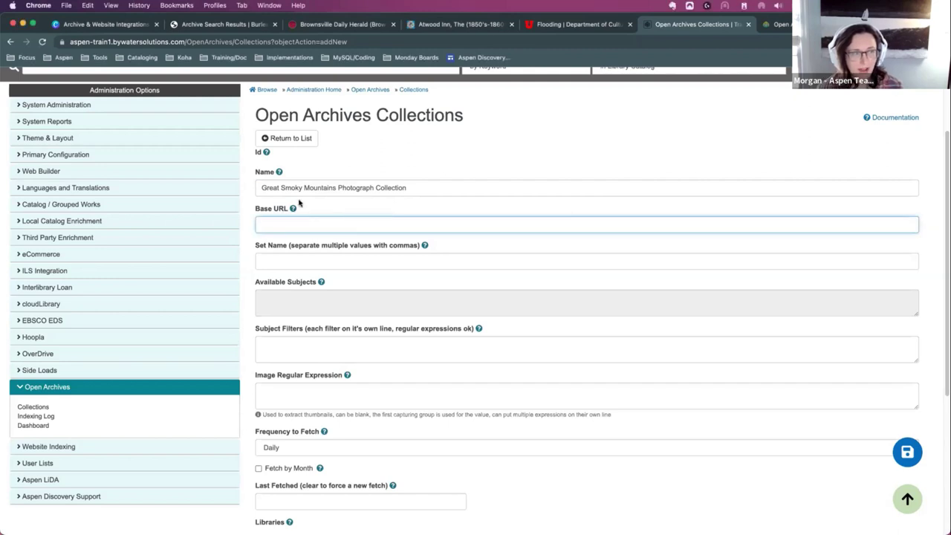
pyautogui.press('super+Tab')
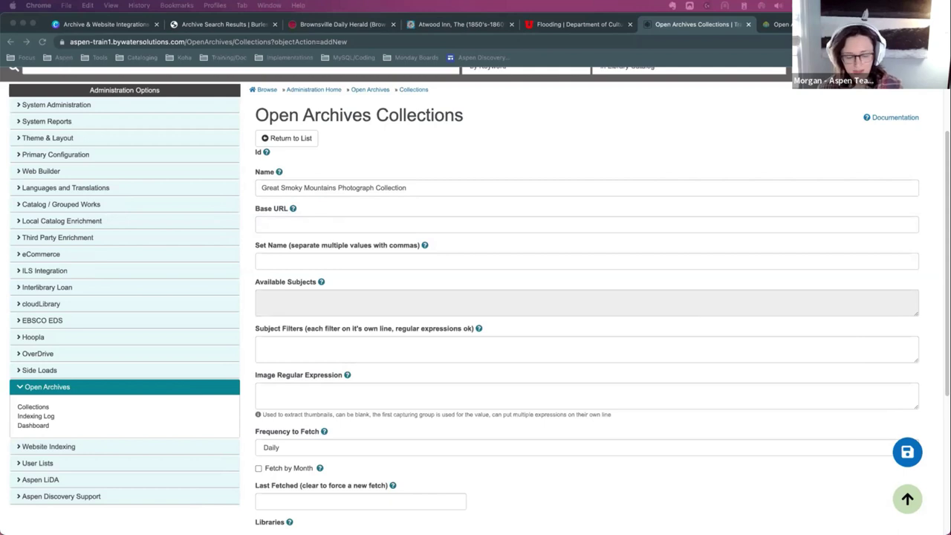
pyautogui.click(353, 223)
pyautogui.write('https://cmdc.knoxlib.org/oai/oai.php')
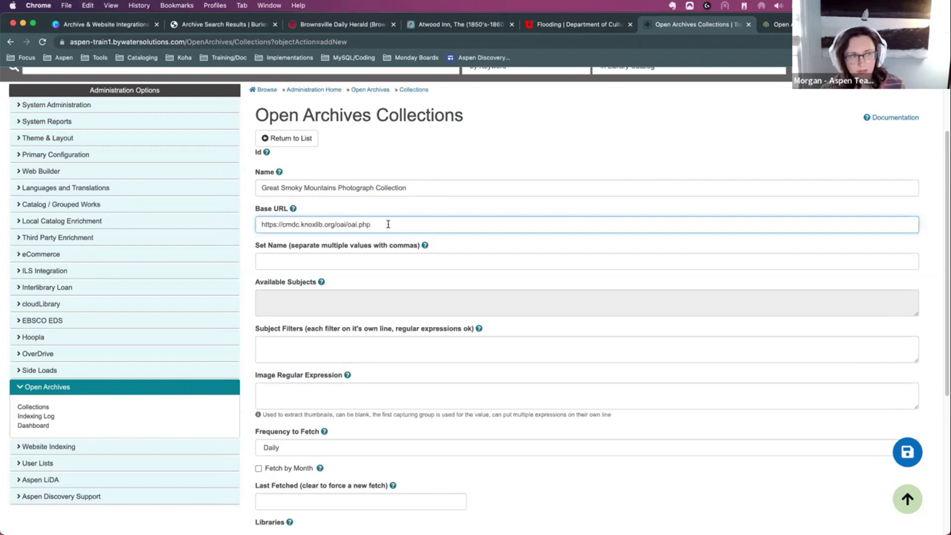
pyautogui.moveTo(377, 225); pyautogui.dragTo(333, 226)
pyautogui.click(329, 227)
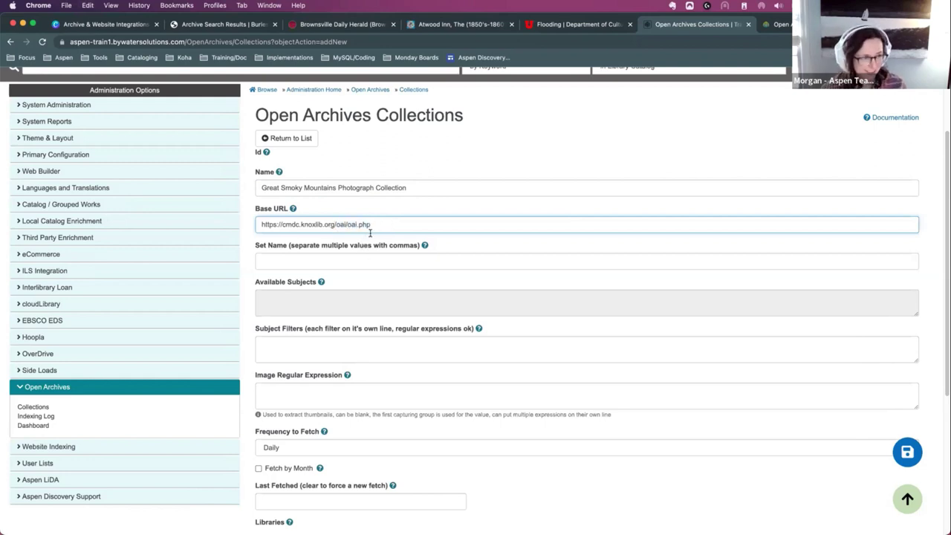
pyautogui.press('super+shift+Left')
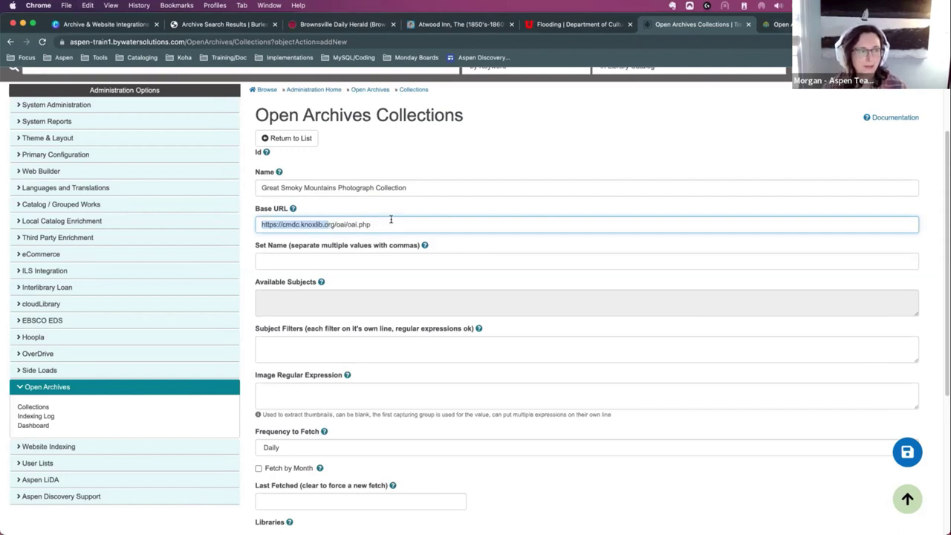
pyautogui.press('Left')
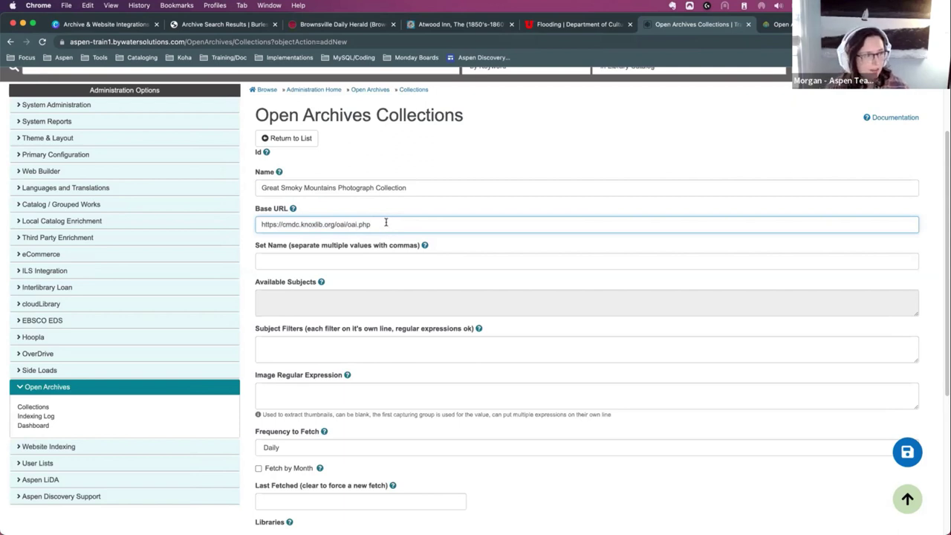
# Step: Check the host and OAI path portions of the base URL, as well as the Set Name field below it
pyautogui.moveTo(349, 224); pyautogui.dragTo(262, 224)
pyautogui.moveTo(336, 225); pyautogui.dragTo(403, 230)
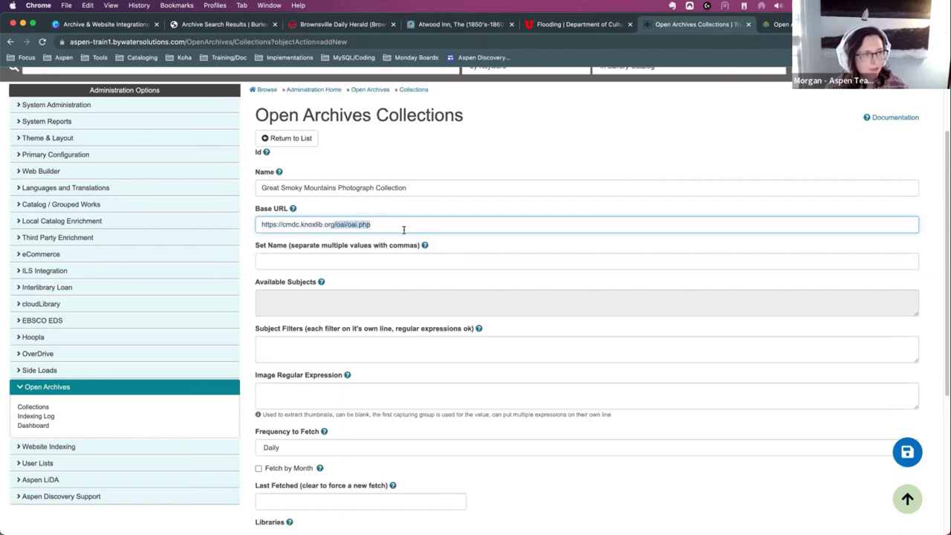
pyautogui.click(356, 228)
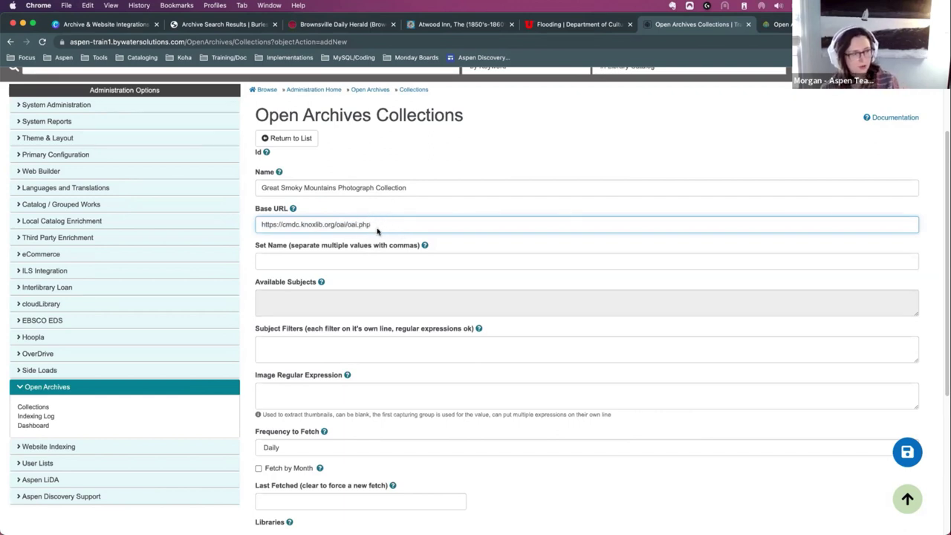
pyautogui.click(377, 259)
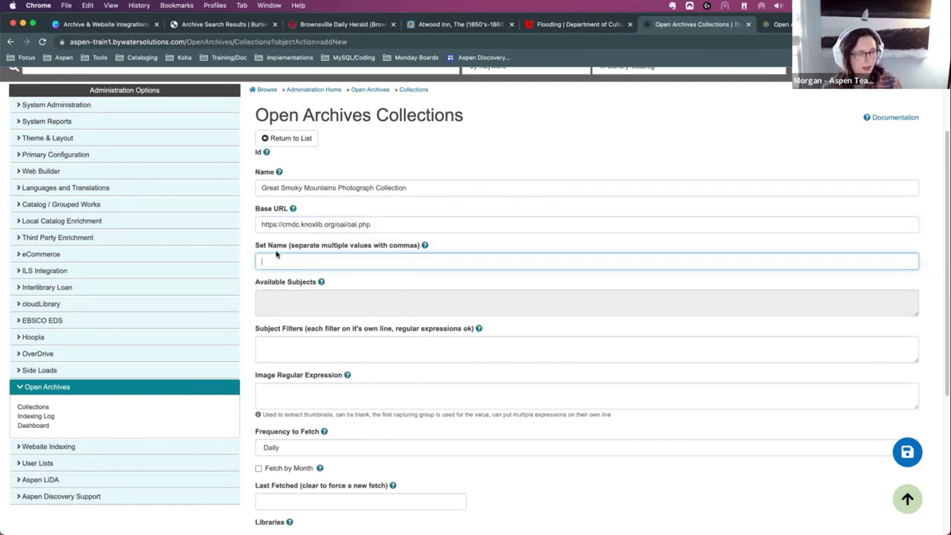
pyautogui.moveTo(255, 248); pyautogui.dragTo(301, 255)
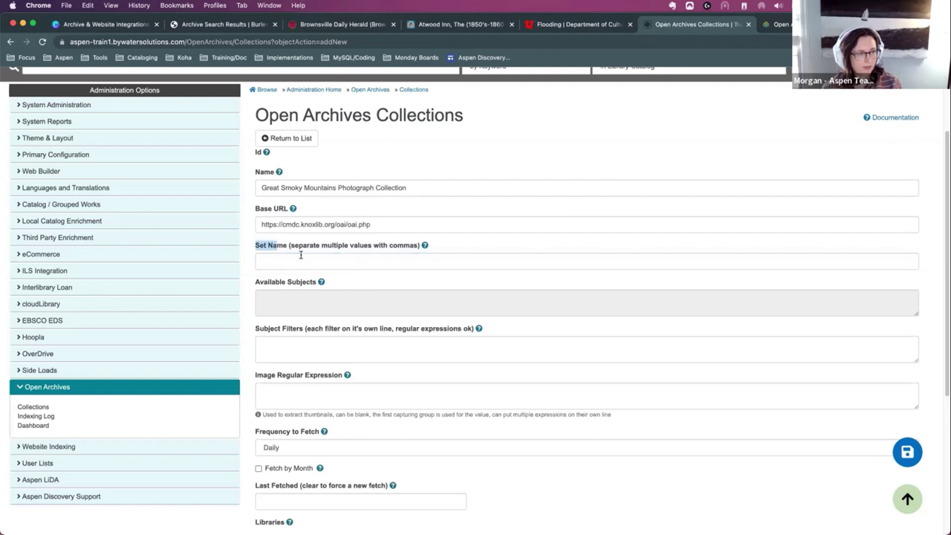
pyautogui.click(301, 256)
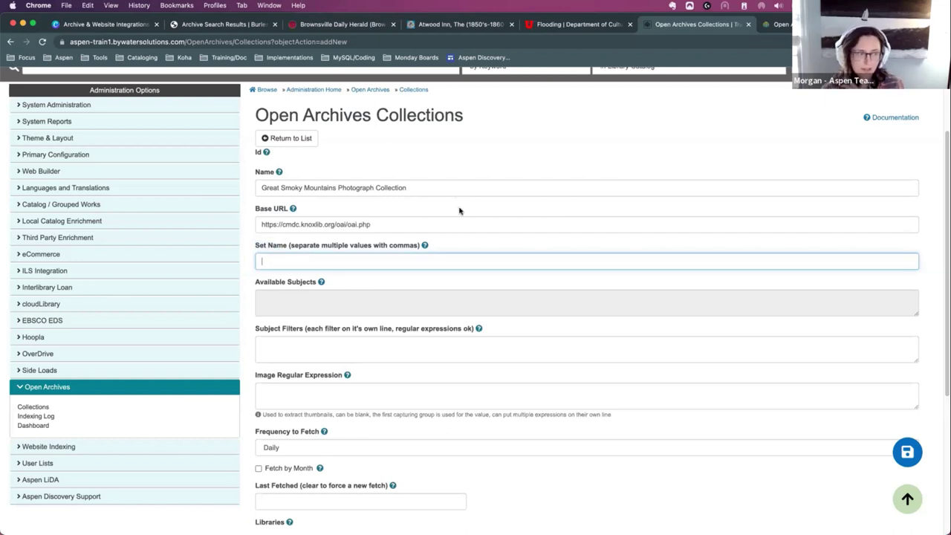
pyautogui.click(465, 223)
pyautogui.click(352, 264)
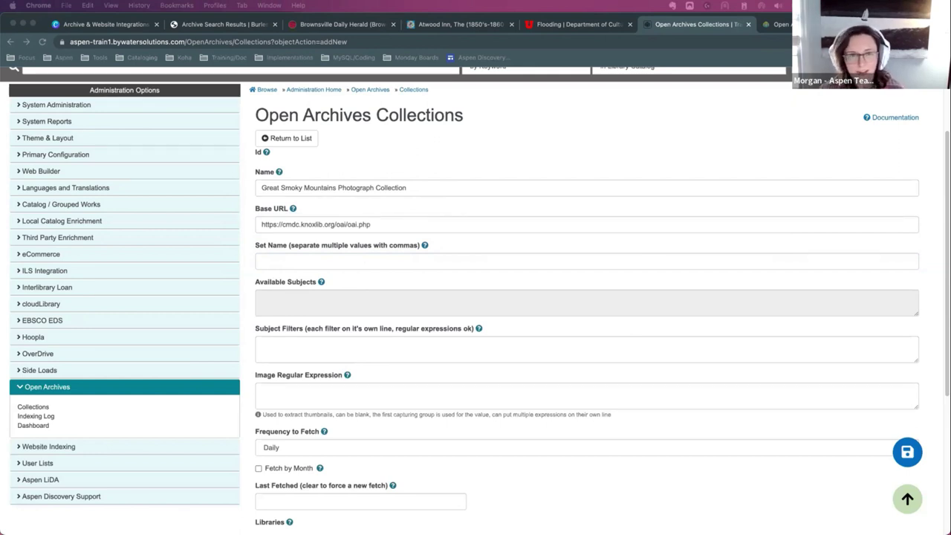
pyautogui.click(587, 260)
pyautogui.press('super+t')
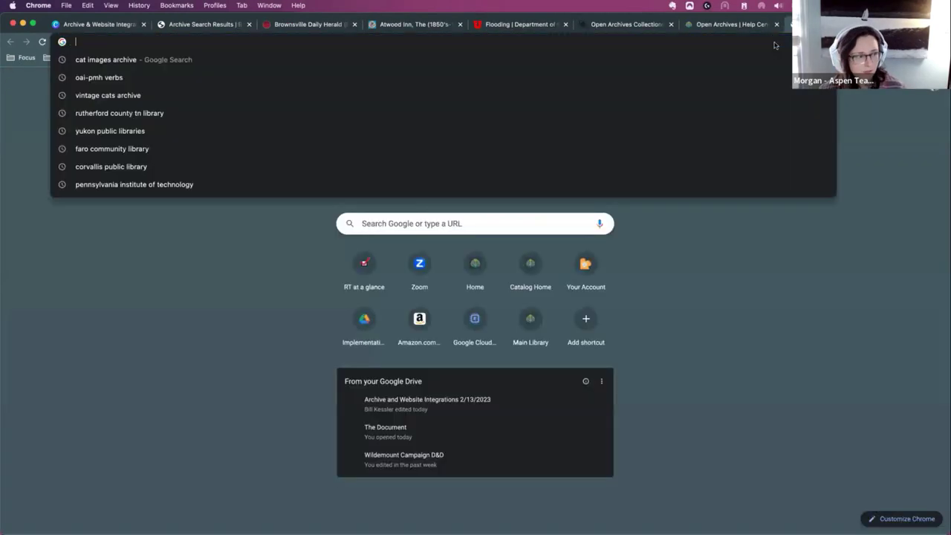
pyautogui.write('https://cmdc.knoxlib.org/oai/oai.php')
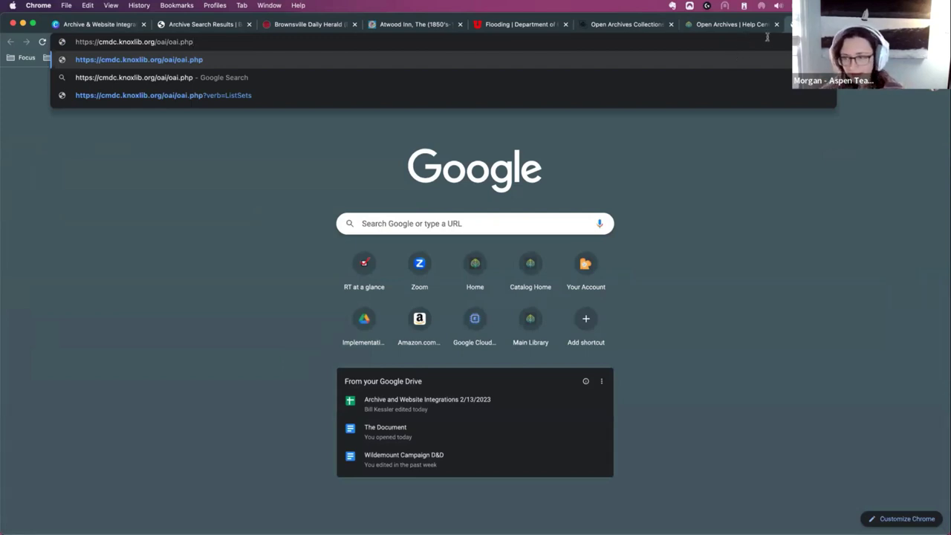
pyautogui.write('?')
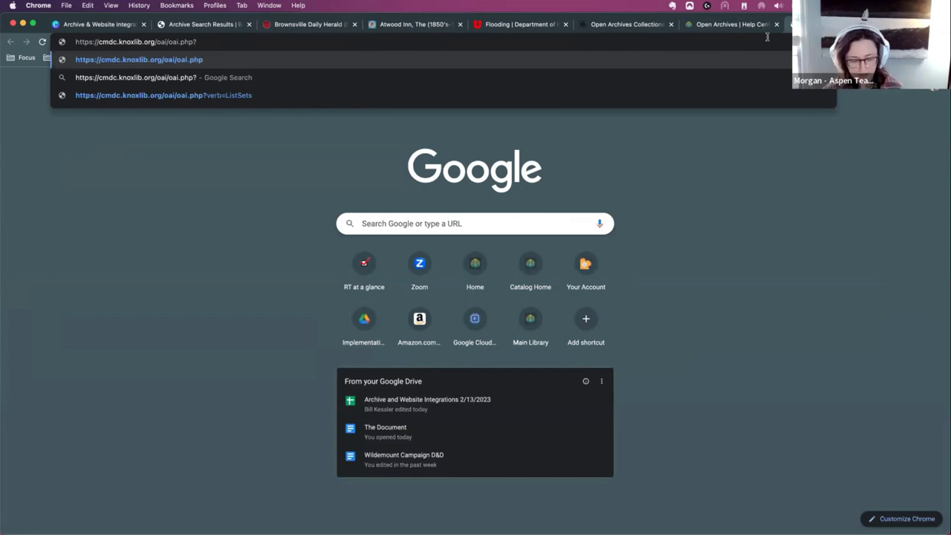
pyautogui.write('ve')
pyautogui.write('rb')
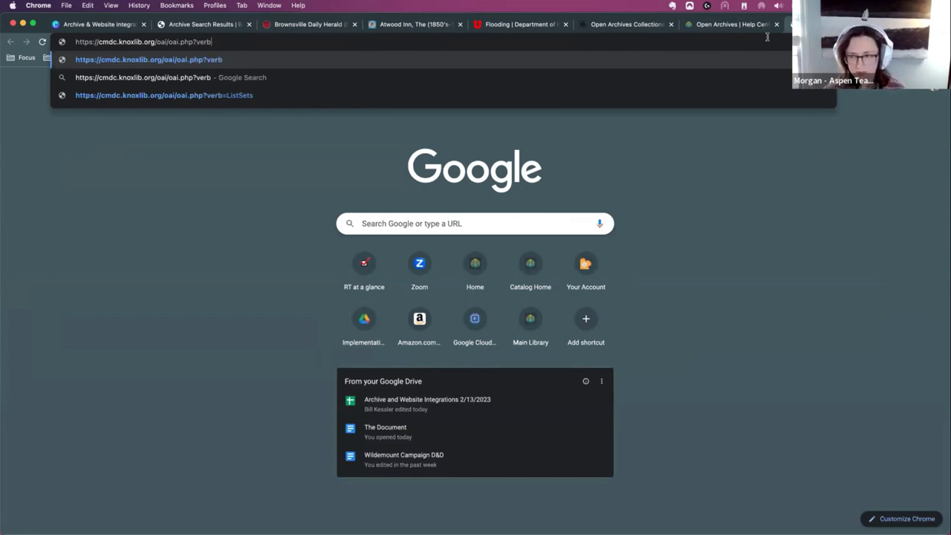
pyautogui.write('=ListSets')
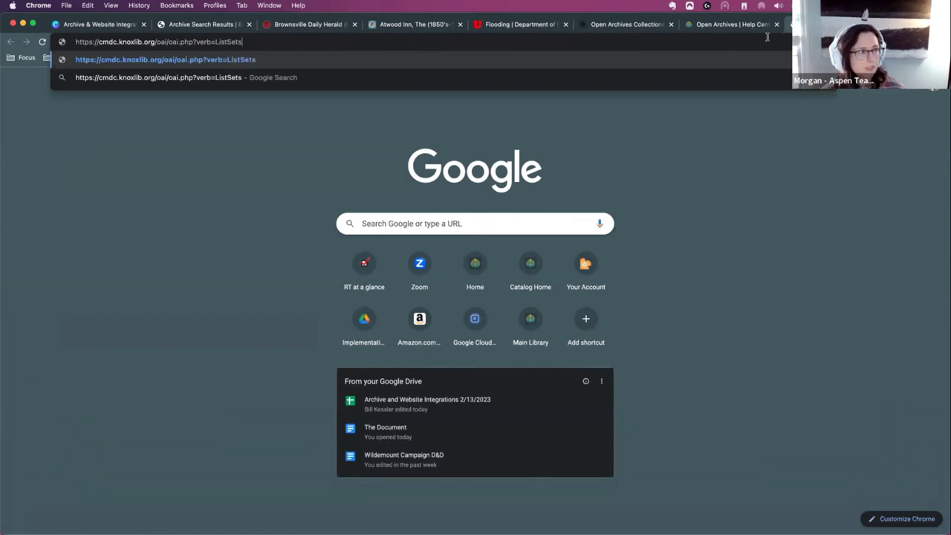
pyautogui.press('Return')
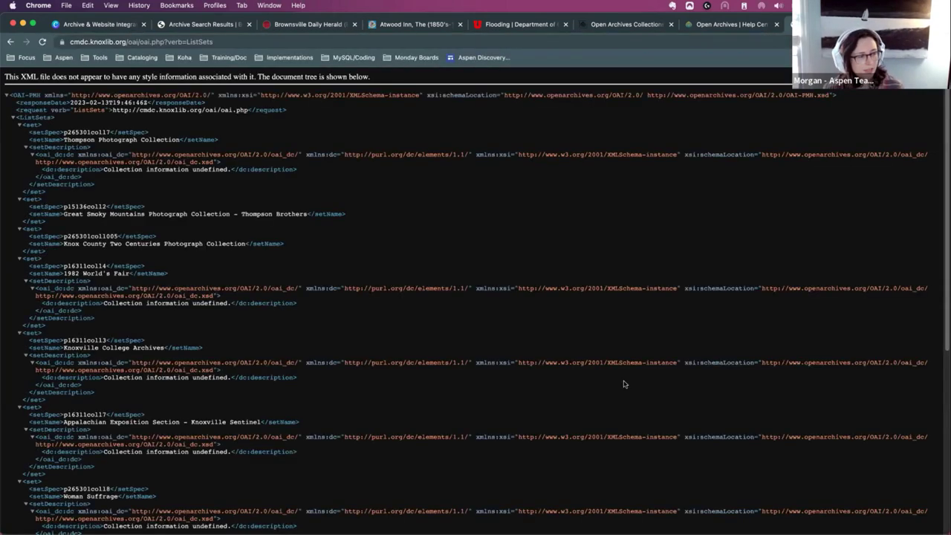
# Step: Find the Great Smoky Mountains Photograph Collection - Thompson Brothers set in the XML and select its setSpec value, p15136coll2
pyautogui.scroll(-5, 313, 342)
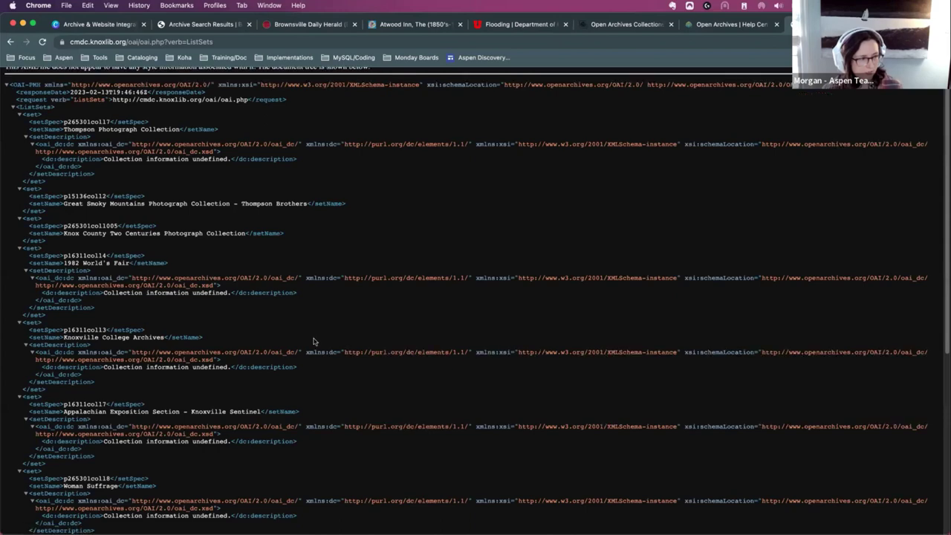
pyautogui.scroll(5, 315, 336)
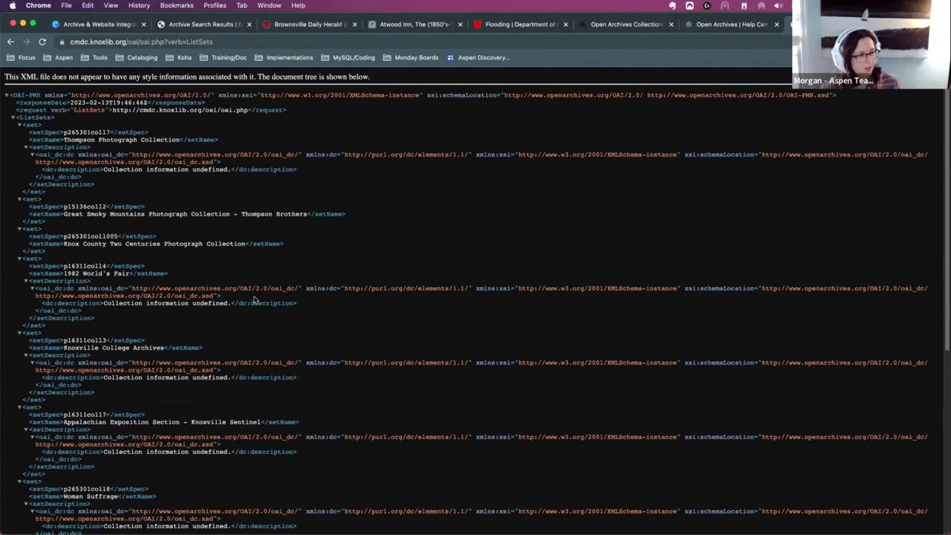
pyautogui.moveTo(24, 350); pyautogui.dragTo(73, 357)
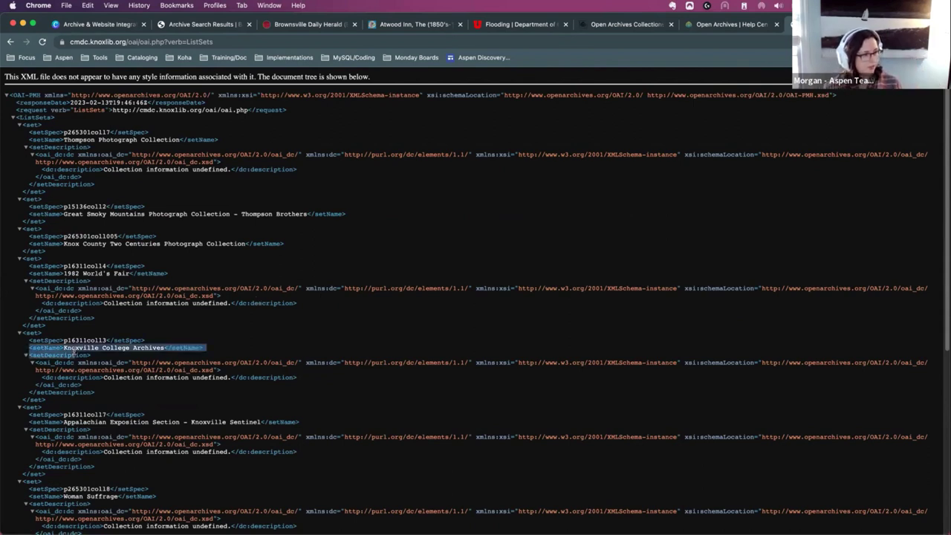
pyautogui.moveTo(64, 274); pyautogui.dragTo(38, 273)
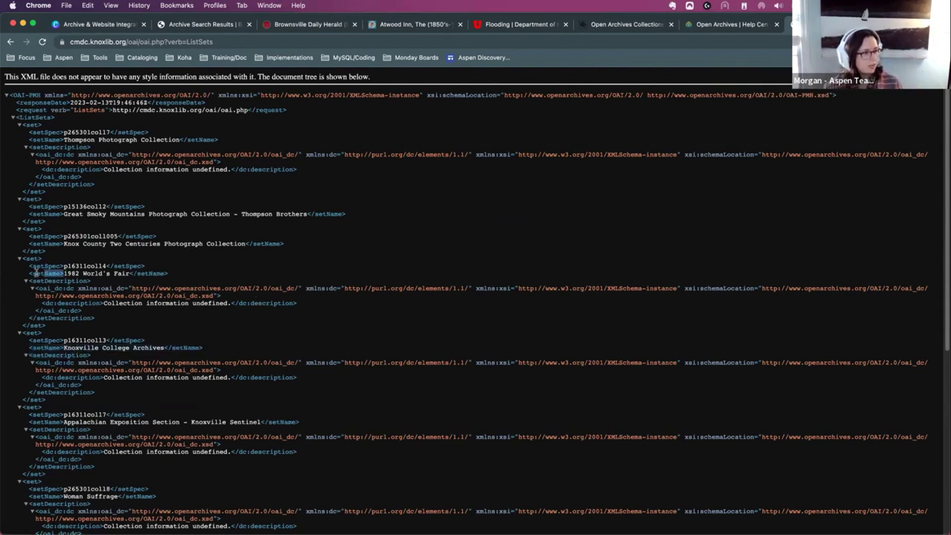
pyautogui.click(247, 267)
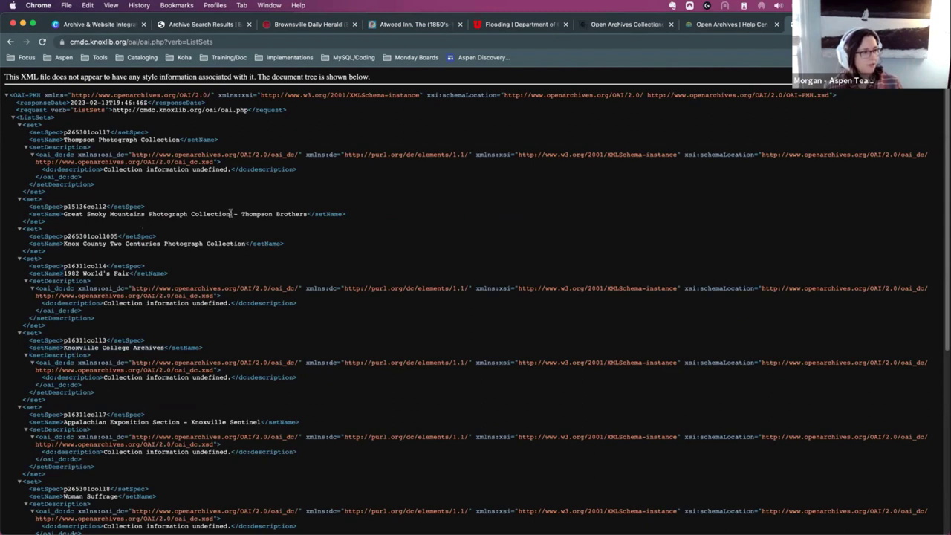
pyautogui.moveTo(230, 214); pyautogui.dragTo(25, 215)
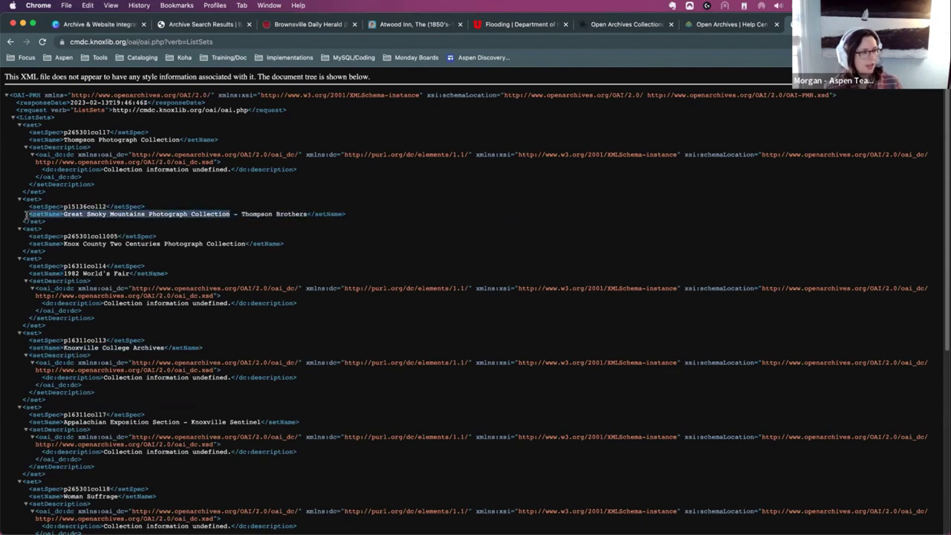
pyautogui.click(320, 236)
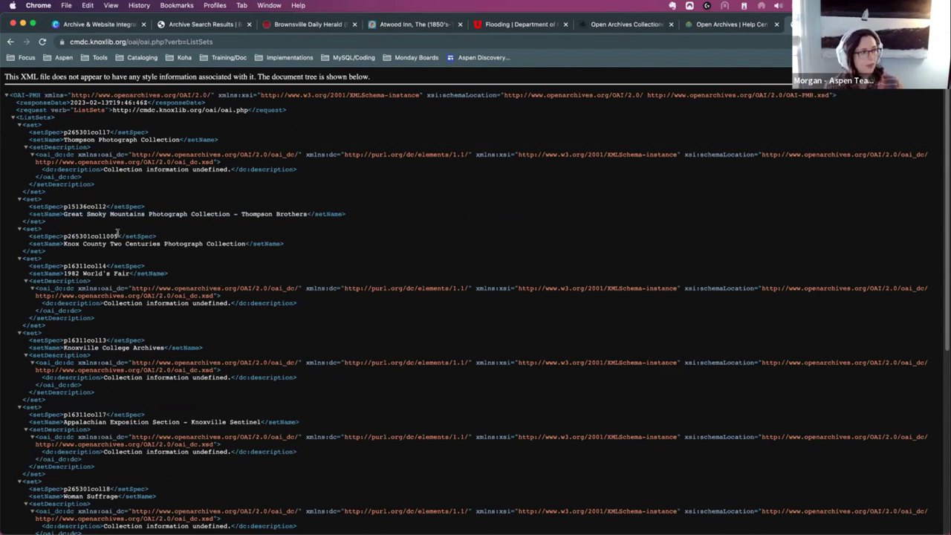
pyautogui.doubleClick(62, 205)
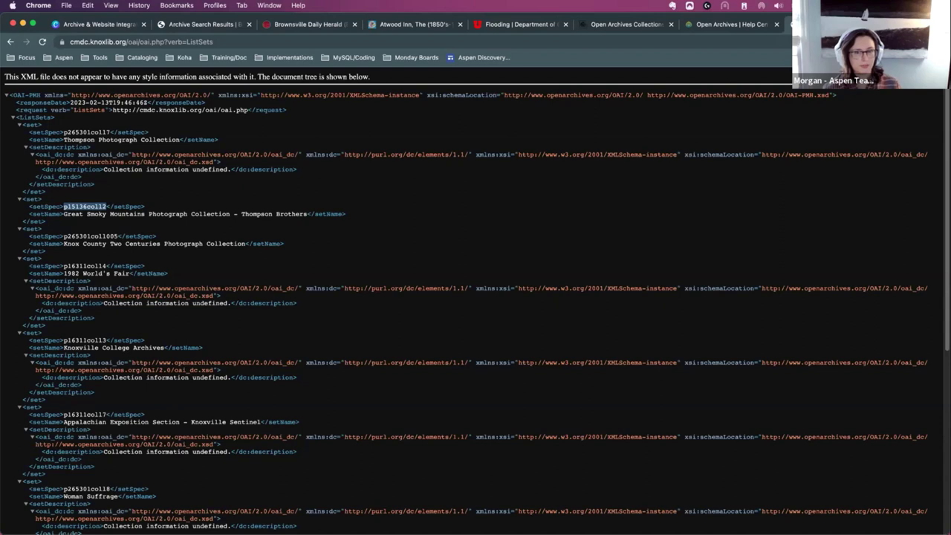
# Step: Open the Knox County Public Library catalog at discover.knoxcountylibrary.org in a new browser tab
pyautogui.hotkey('ctrl', 't')
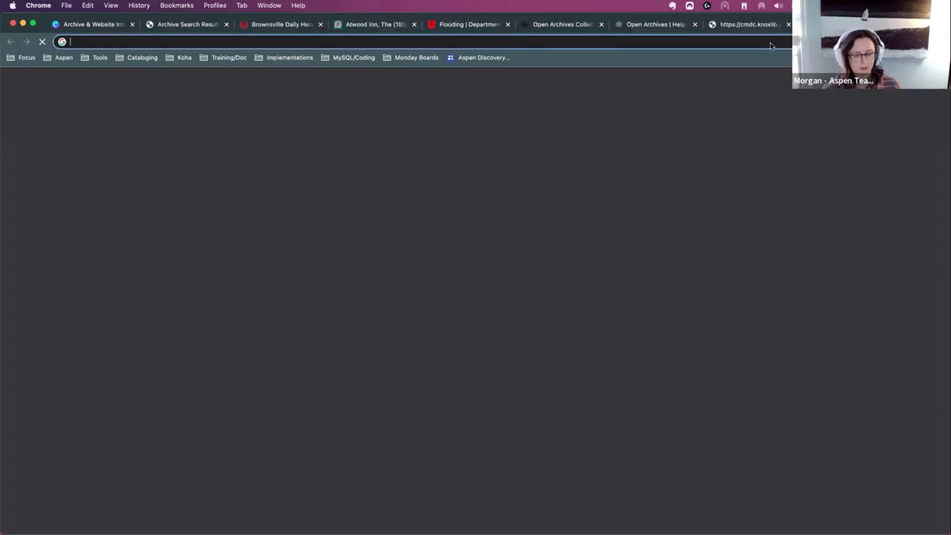
pyautogui.write('knoxtest.aspendiscovery.org')
pyautogui.press('Return')
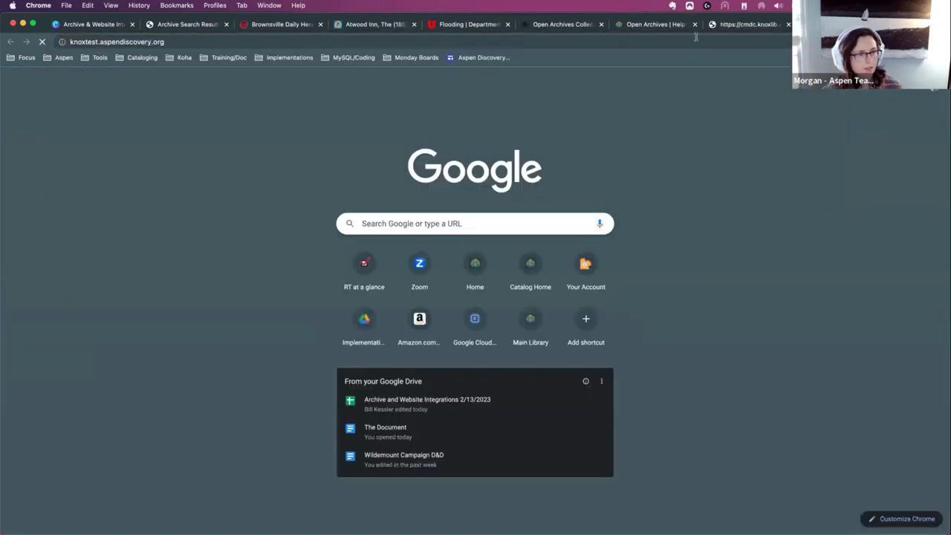
pyautogui.click(781, 42)
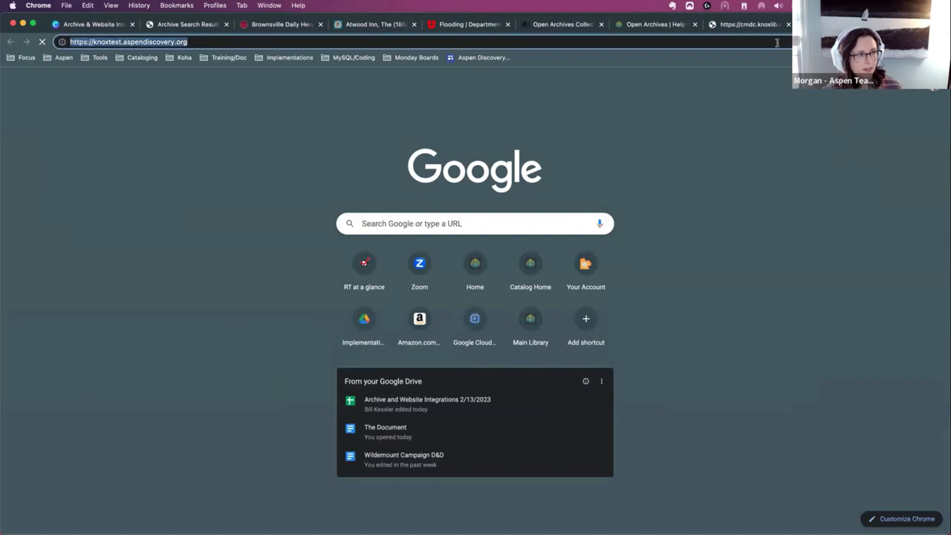
pyautogui.write('discover.knoxcountylibrary.org')
pyautogui.press('Return')
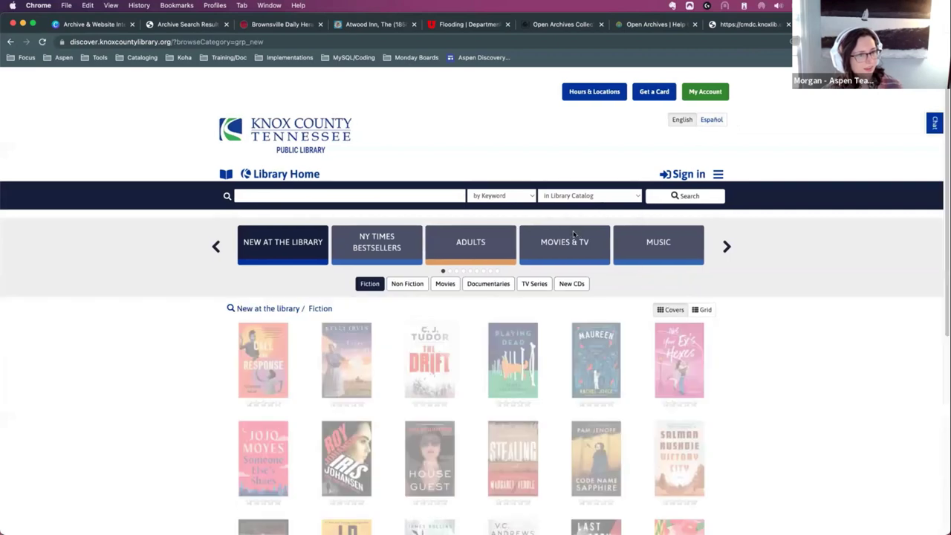
# Step: Search History & Archives, expand the full Collection facet and examine the Great Smoky Mountains Photograph Collection - Thompson Brothers entry
pyautogui.click(588, 195)
pyautogui.click(583, 248)
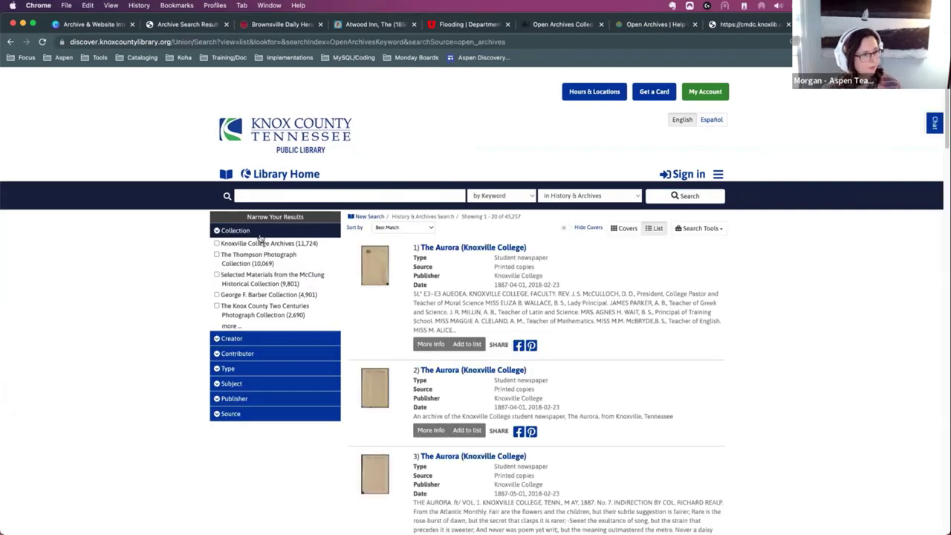
pyautogui.click(230, 326)
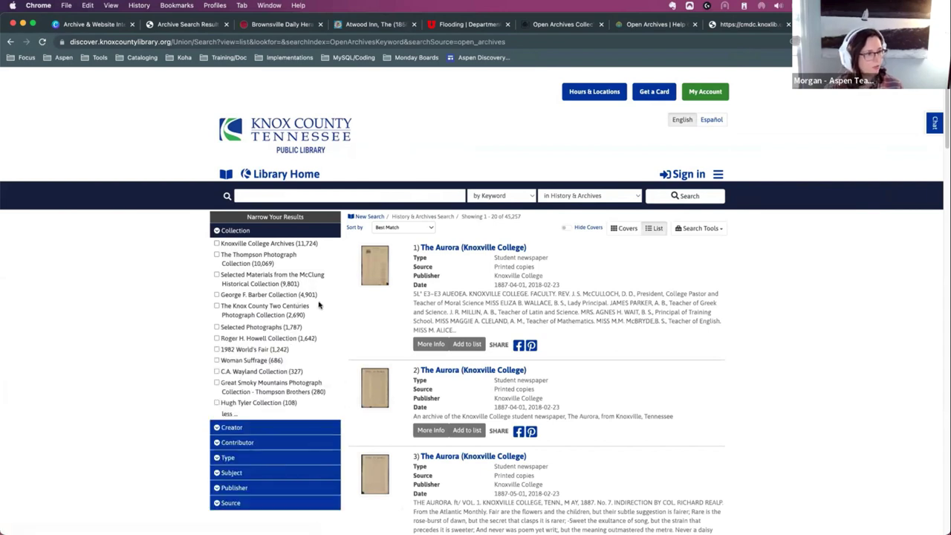
pyautogui.moveTo(325, 394); pyautogui.dragTo(218, 382)
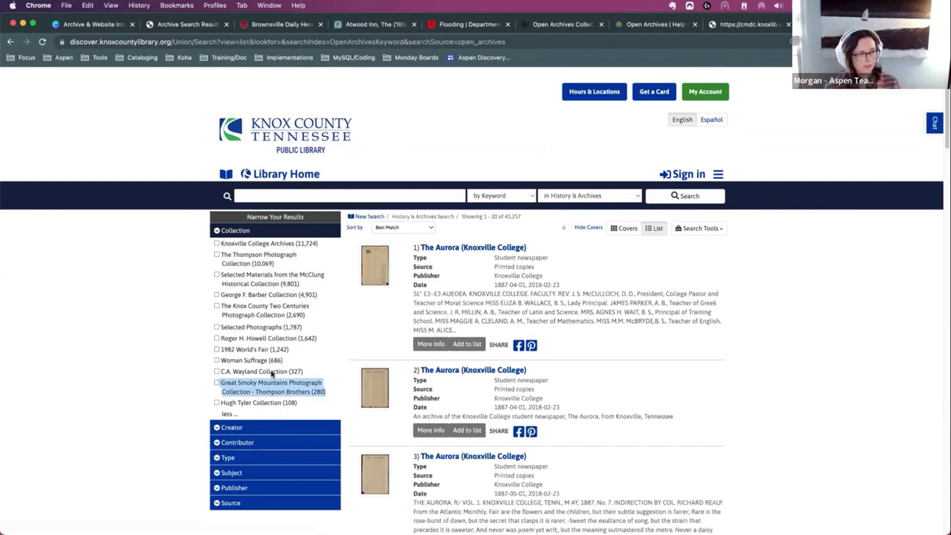
pyautogui.click(162, 315)
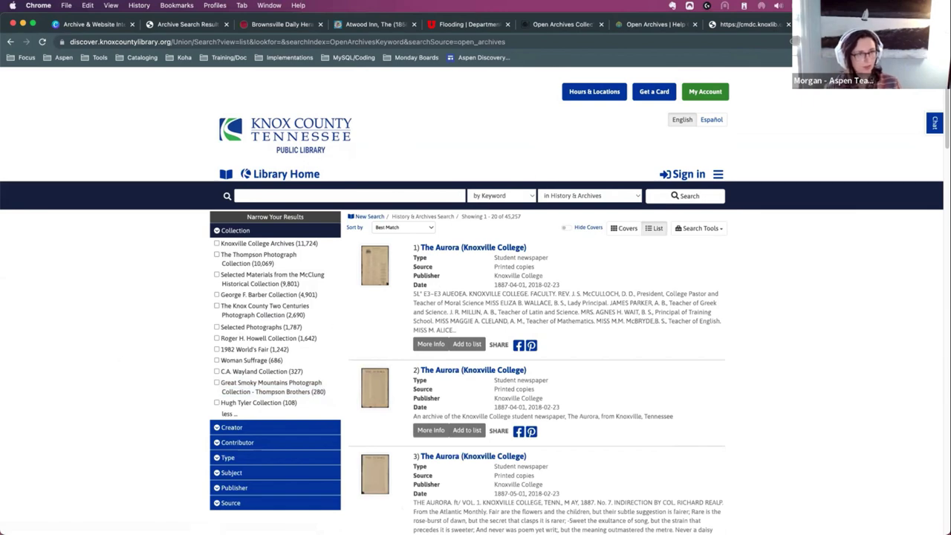
# Step: Return to the new Open Archives collection form and set the Set Name to p15136coll2
pyautogui.click(747, 26)
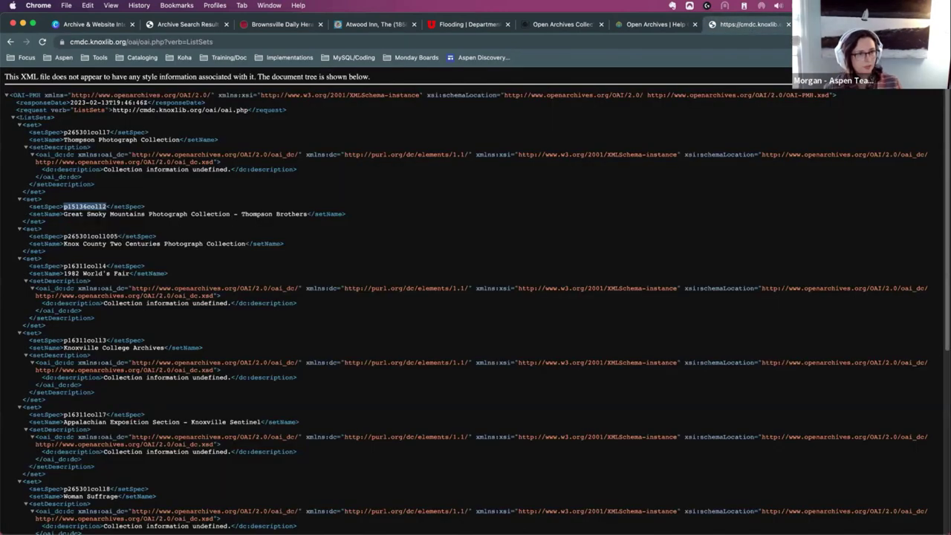
pyautogui.moveTo(699, 14); pyautogui.dragTo(708, 18)
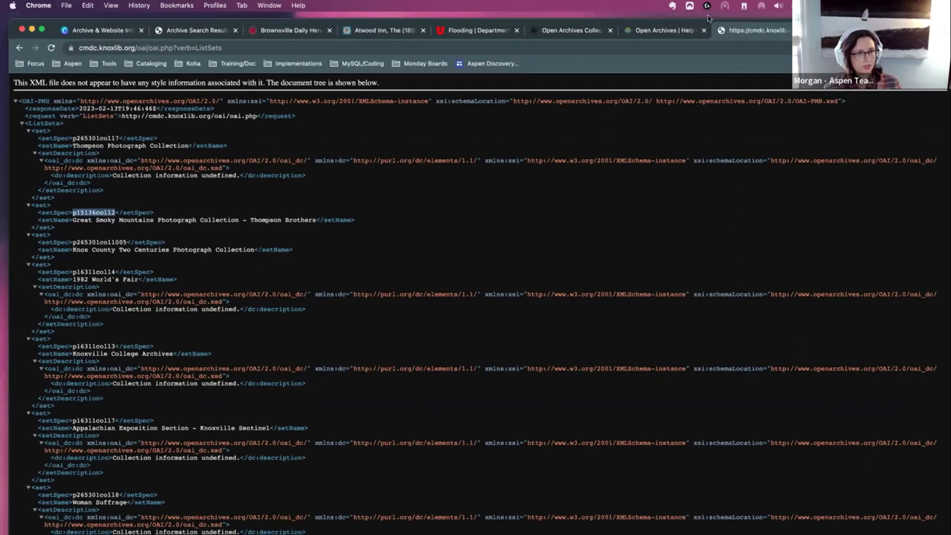
pyautogui.click(641, 31)
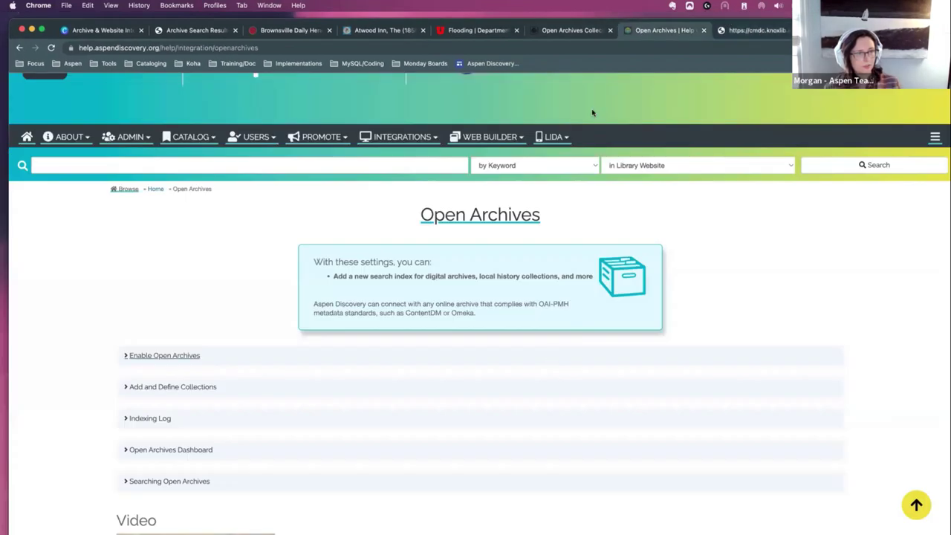
pyautogui.click(585, 30)
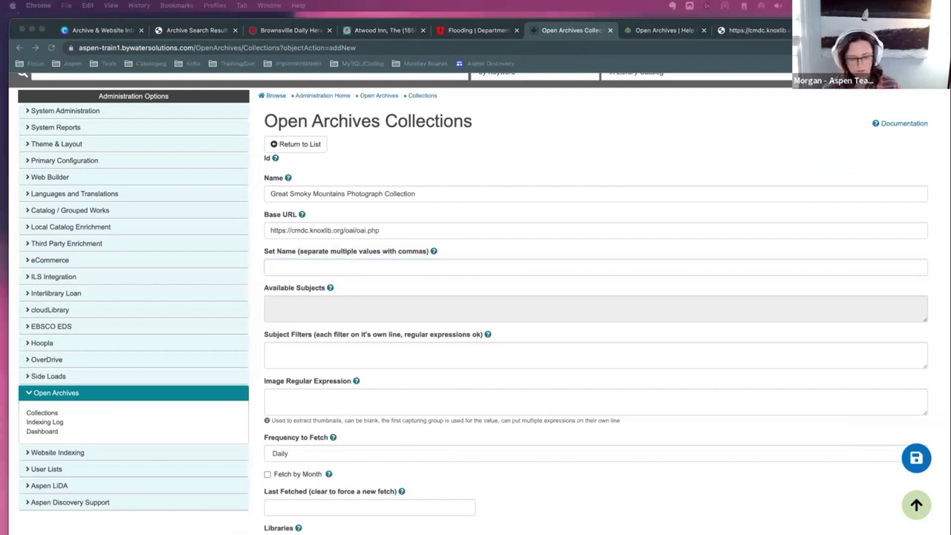
pyautogui.click(422, 264)
pyautogui.write('p15136coll2')
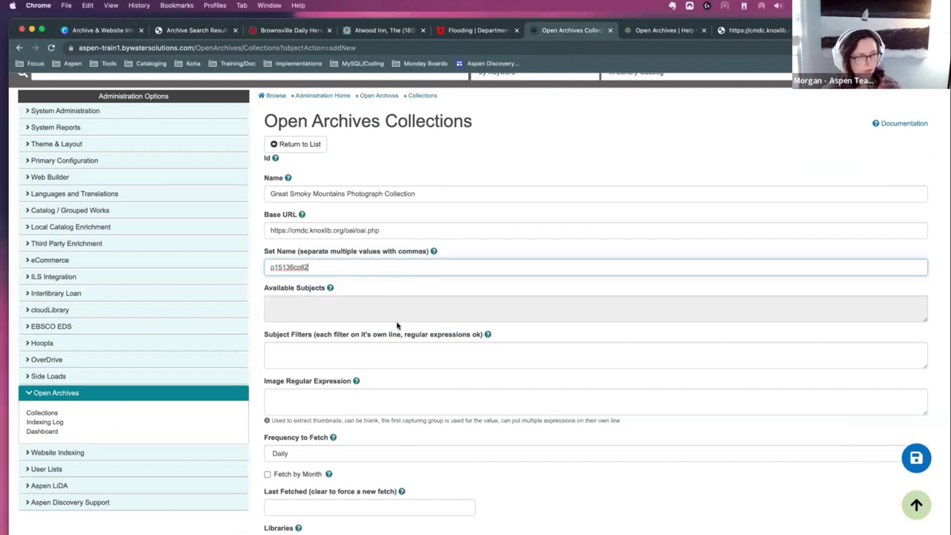
pyautogui.click(286, 292)
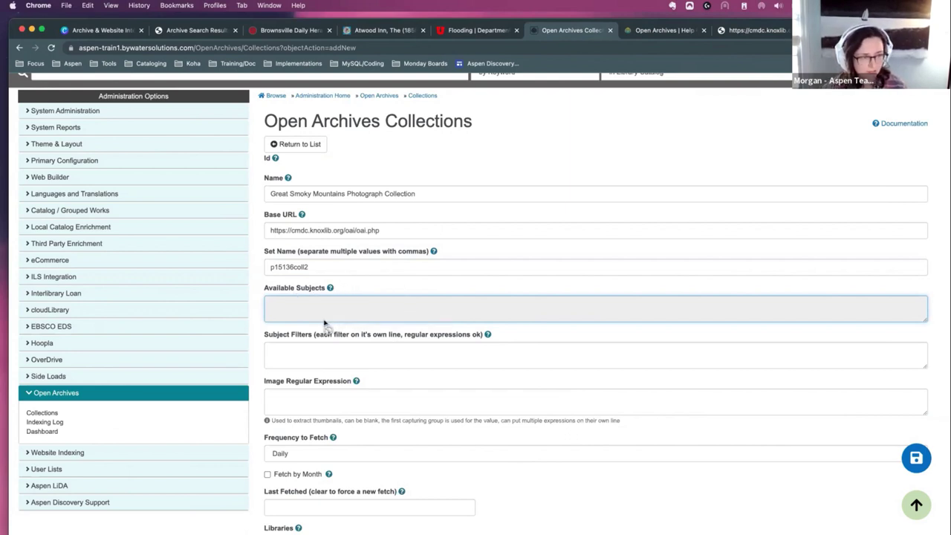
pyautogui.click(324, 270)
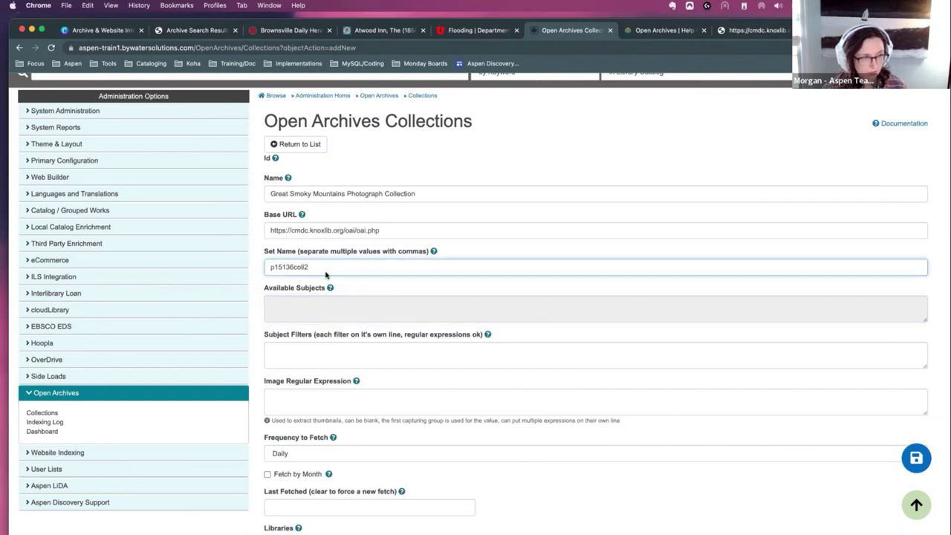
# Step: Examine the Subject Filters and Image Regular Expression fields and the Frequency to Fetch options on the new collection form
pyautogui.click(338, 356)
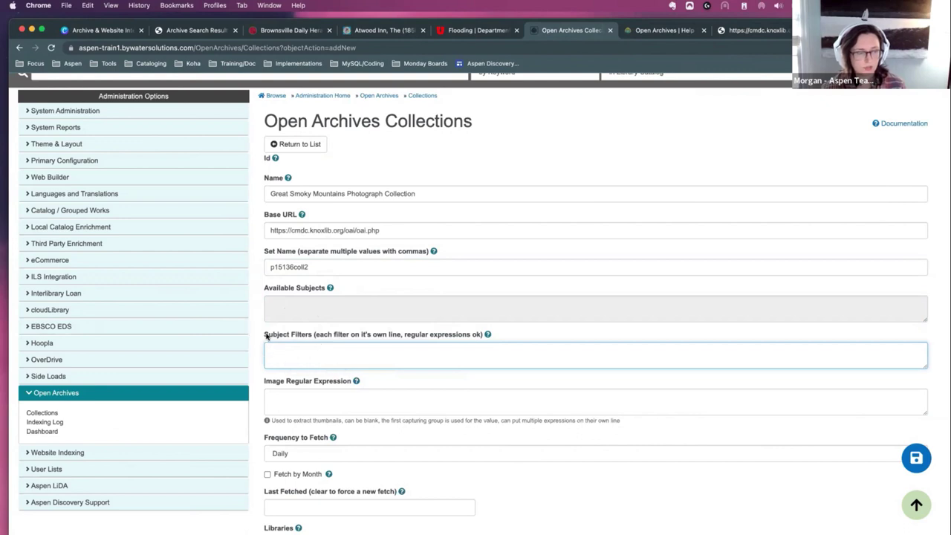
pyautogui.moveTo(266, 336); pyautogui.dragTo(316, 364)
pyautogui.click(316, 363)
pyautogui.scroll(-1, 374, 383)
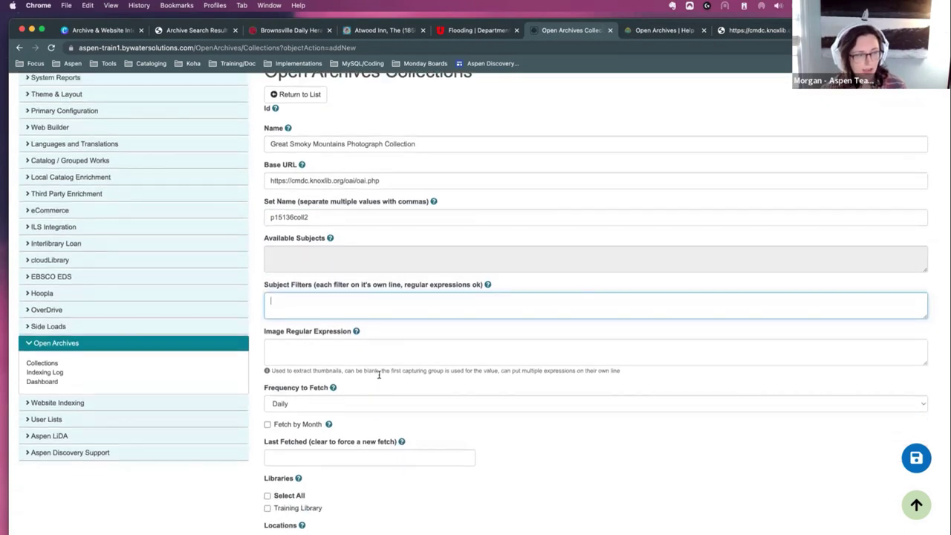
pyautogui.scroll(-2, 372, 372)
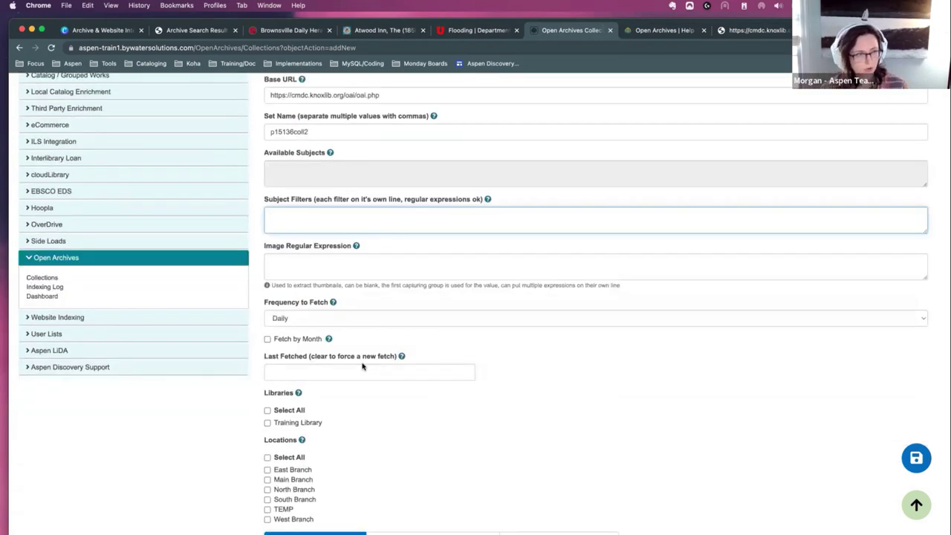
pyautogui.click(388, 271)
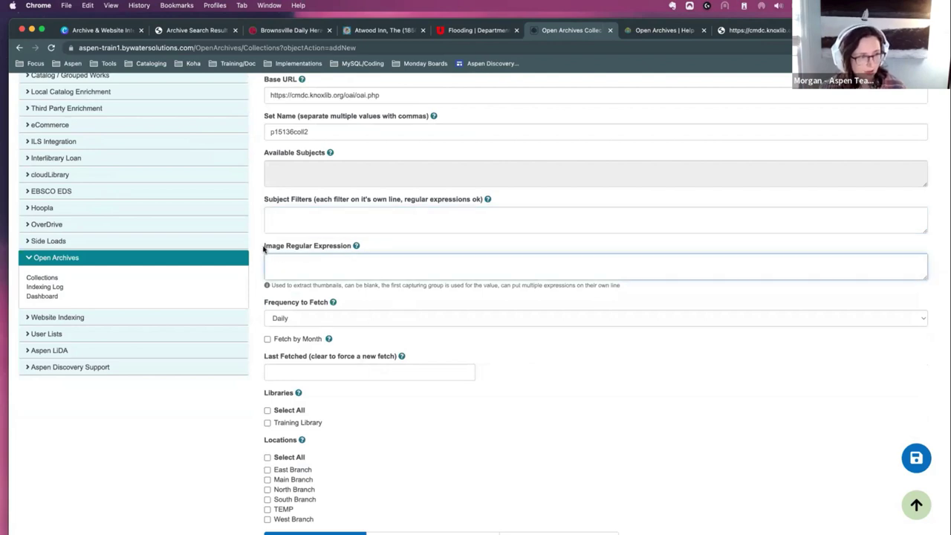
pyautogui.moveTo(271, 245); pyautogui.dragTo(354, 248)
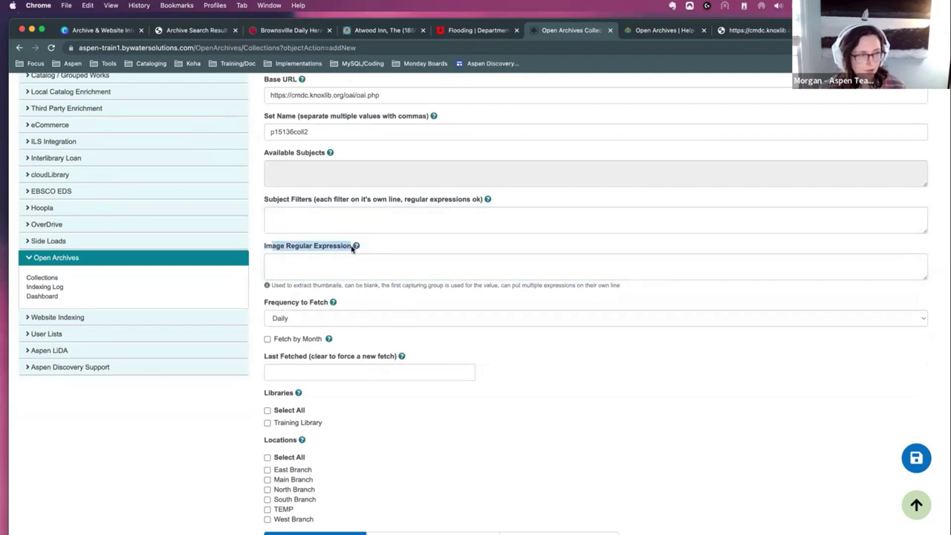
pyautogui.click(303, 246)
pyautogui.moveTo(266, 247); pyautogui.dragTo(353, 248)
pyautogui.click(393, 249)
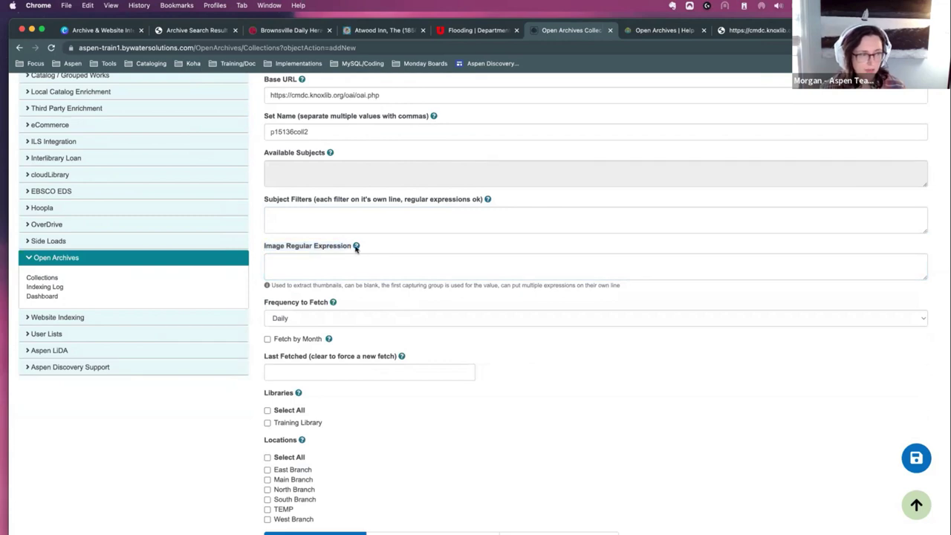
pyautogui.click(317, 258)
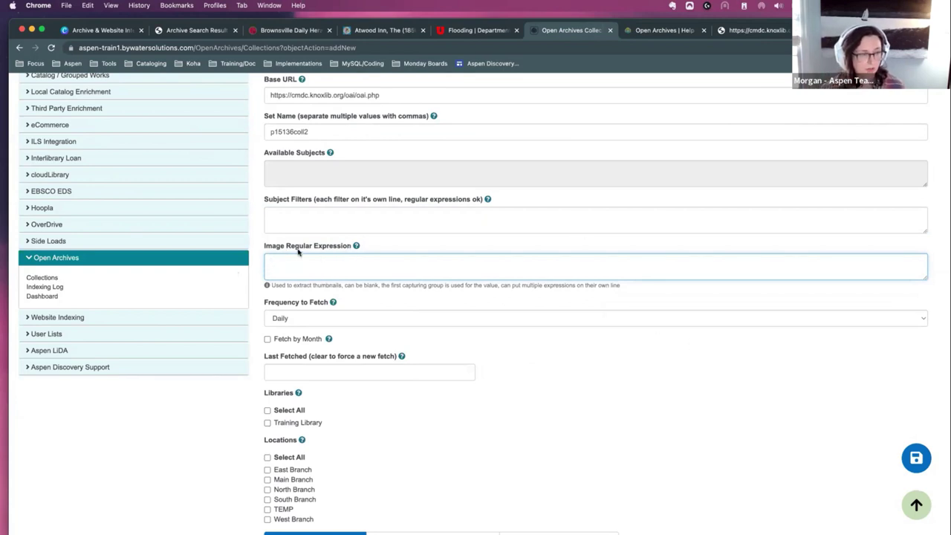
pyautogui.click(617, 377)
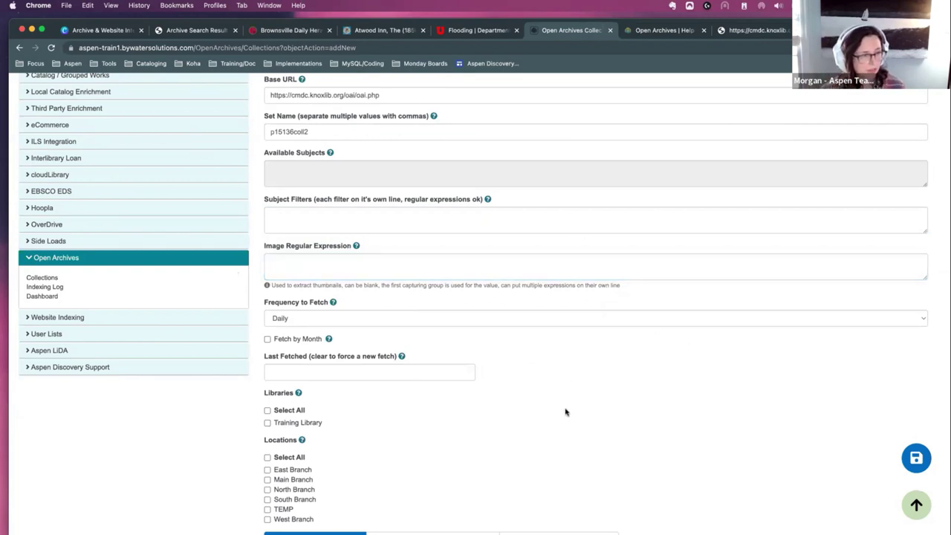
pyautogui.scroll(-2, 567, 412)
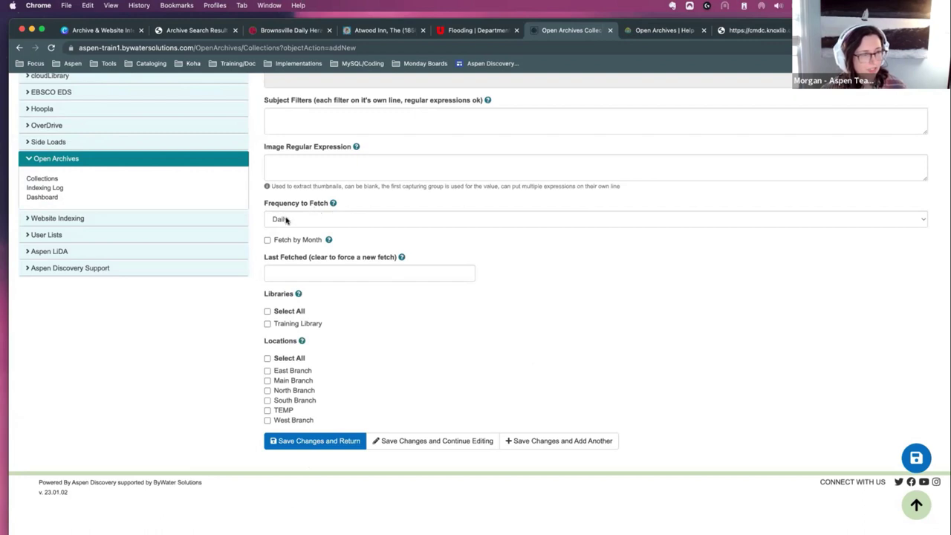
pyautogui.click(308, 221)
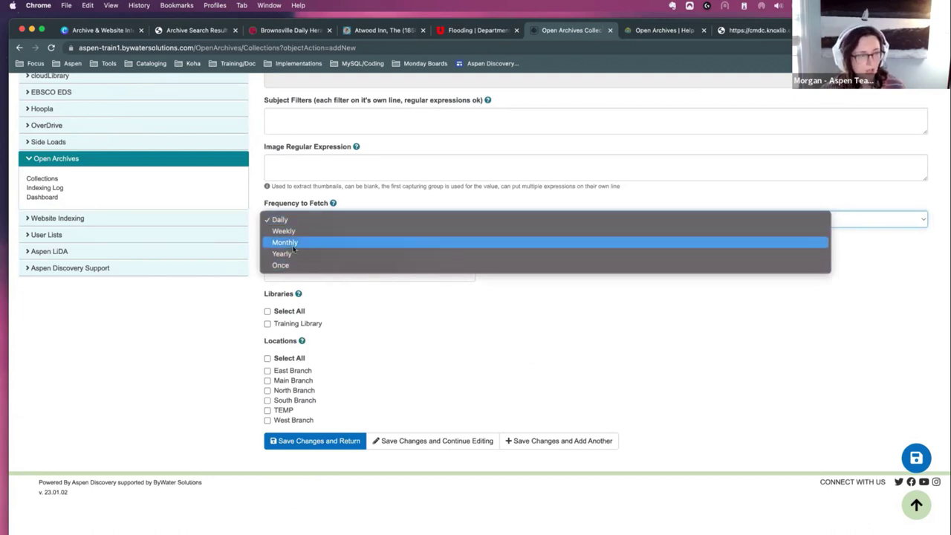
pyautogui.click(416, 335)
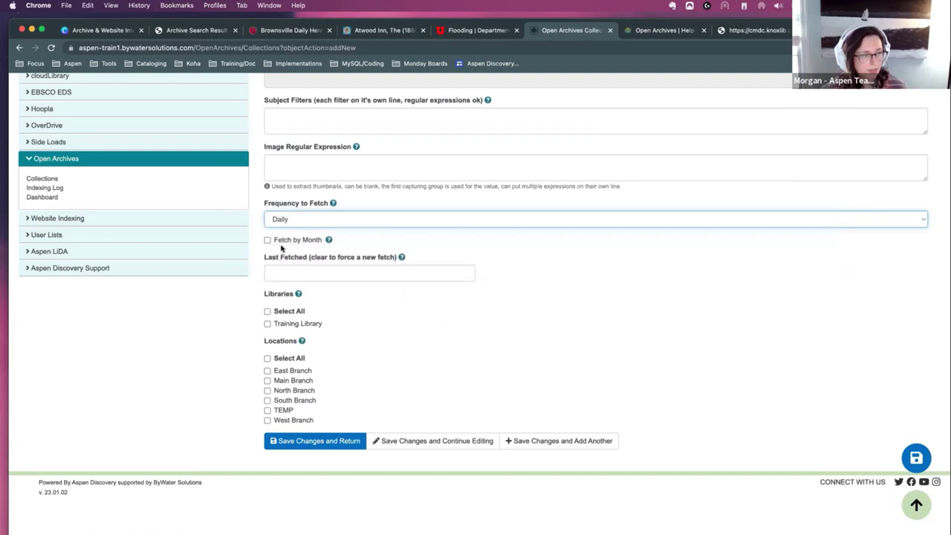
# Step: Assign the collection to all libraries and all locations, save it and continue editing
pyautogui.click(302, 325)
pyautogui.click(286, 312)
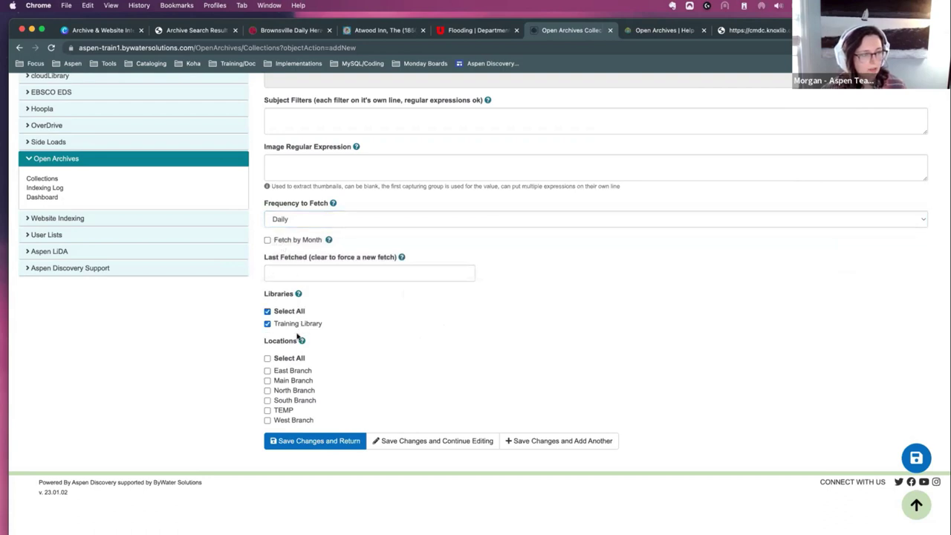
pyautogui.click(291, 358)
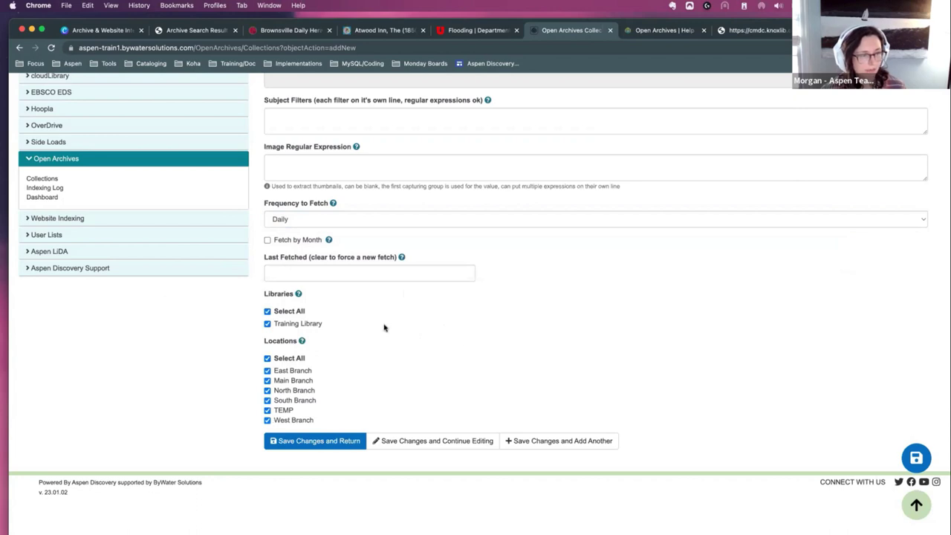
pyautogui.click(428, 442)
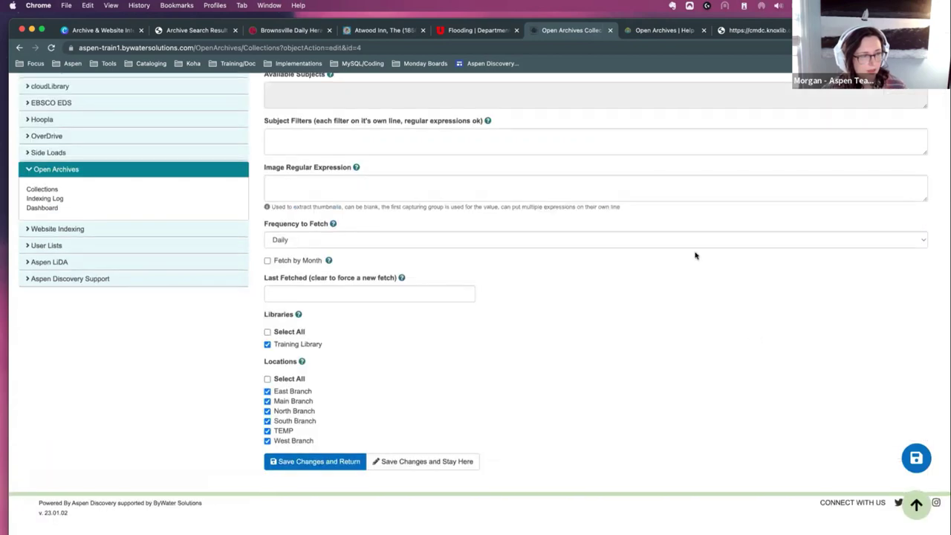
pyautogui.scroll(3, 652, 383)
pyautogui.scroll(2, 654, 378)
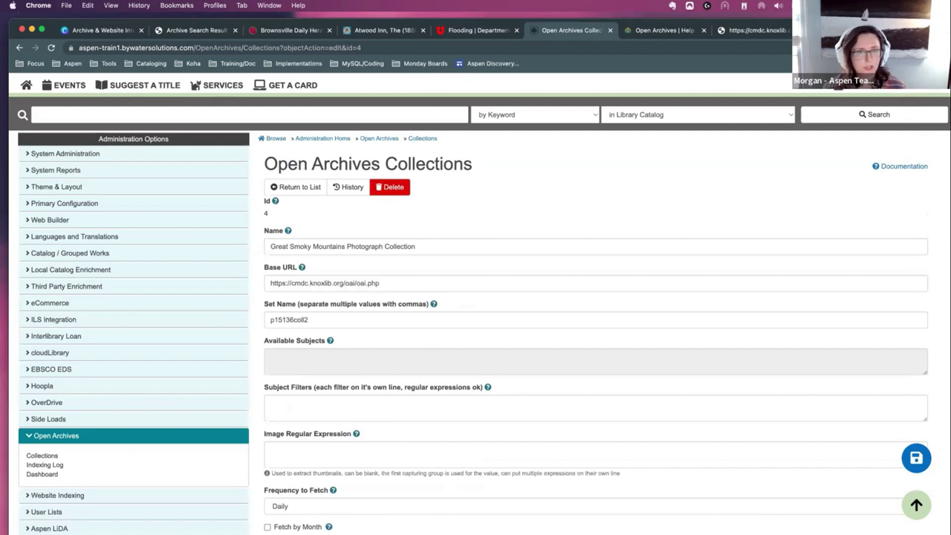
# Step: Switch to the Knox County Public Library catalog and sign in with the administrator account
pyautogui.hotkey('ctrl', 'Tab')
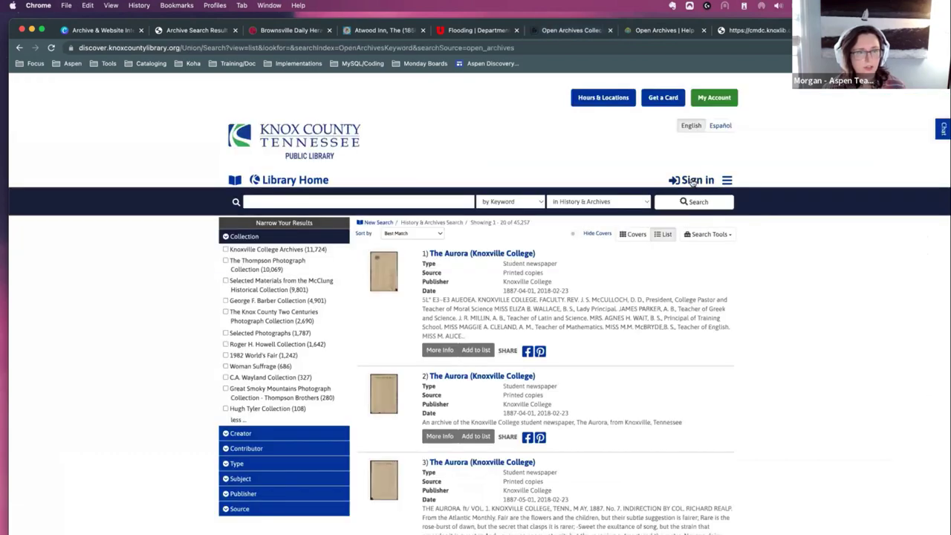
pyautogui.click(693, 181)
pyautogui.click(834, 260)
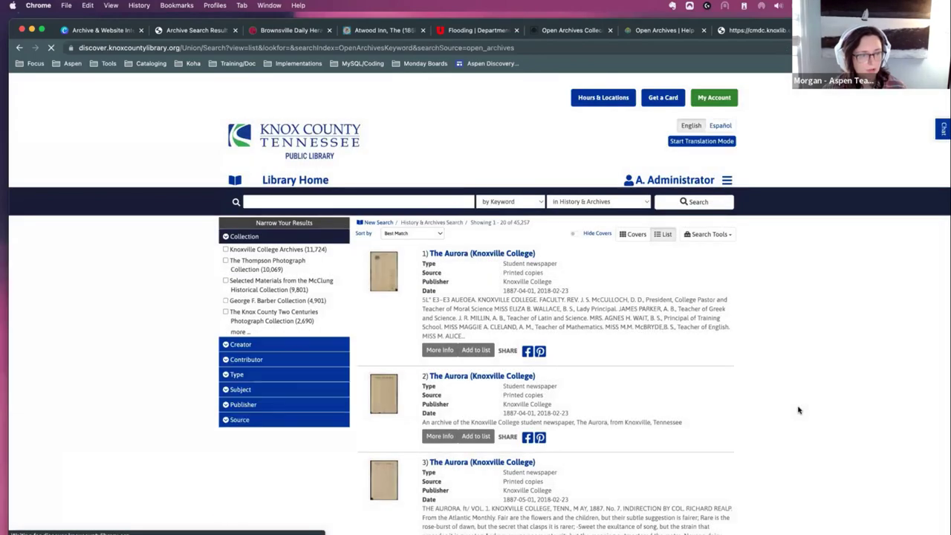
# Step: Go to Aspen Administration on the Knox County catalog, find the Open Archives section and open its Collections list
pyautogui.click(727, 180)
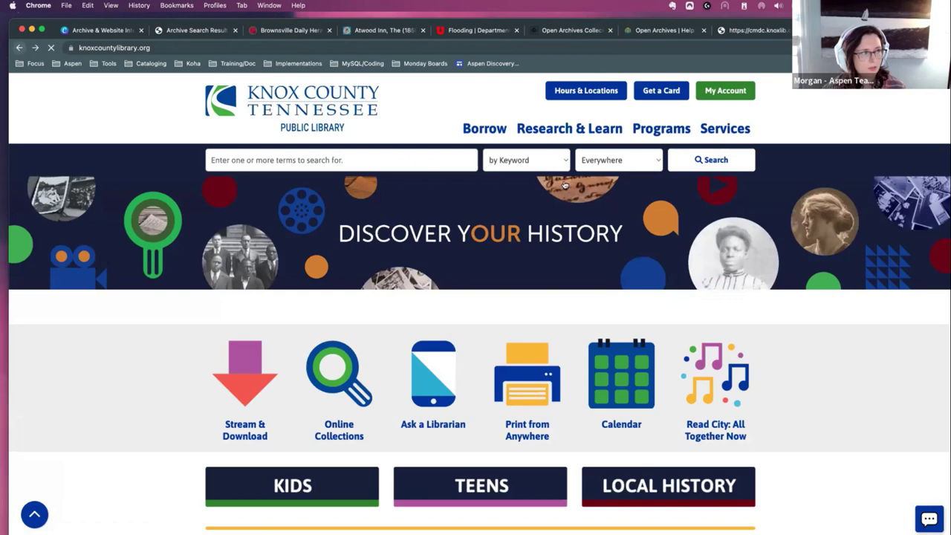
pyautogui.press('super+bracketleft')
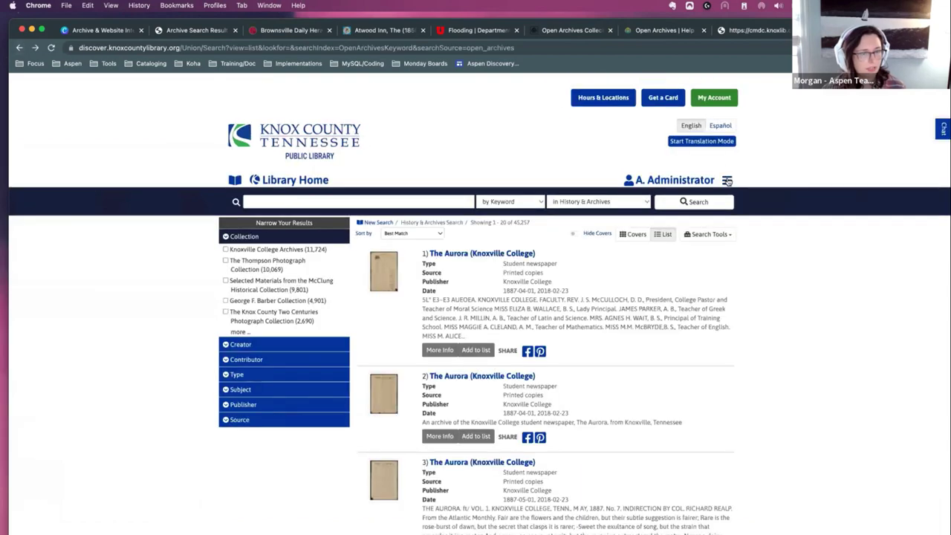
pyautogui.click(726, 180)
pyautogui.click(674, 206)
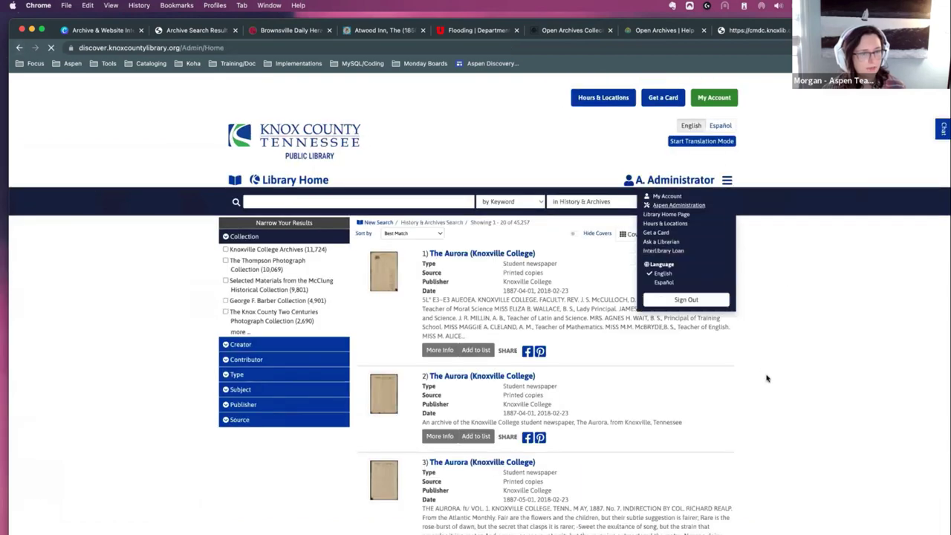
pyautogui.press('super+f')
pyautogui.write('open')
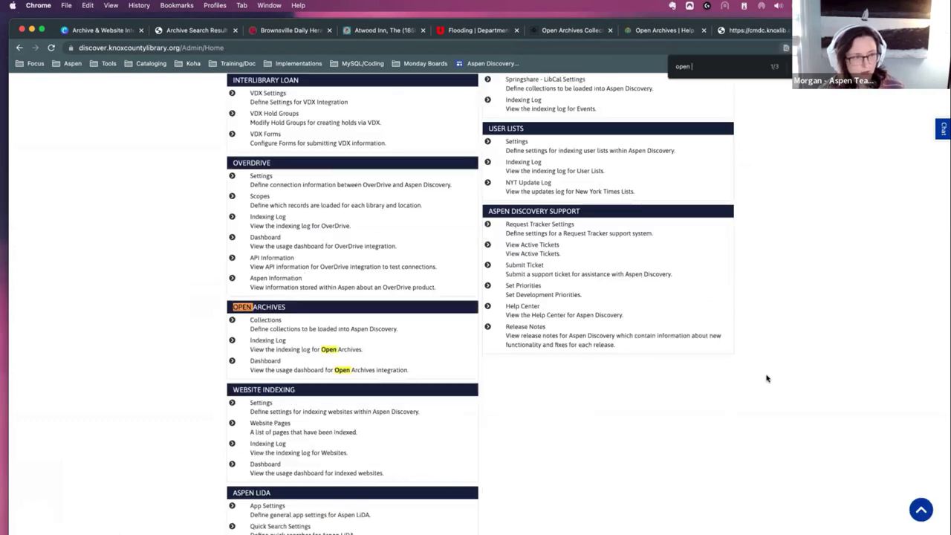
pyautogui.click(268, 320)
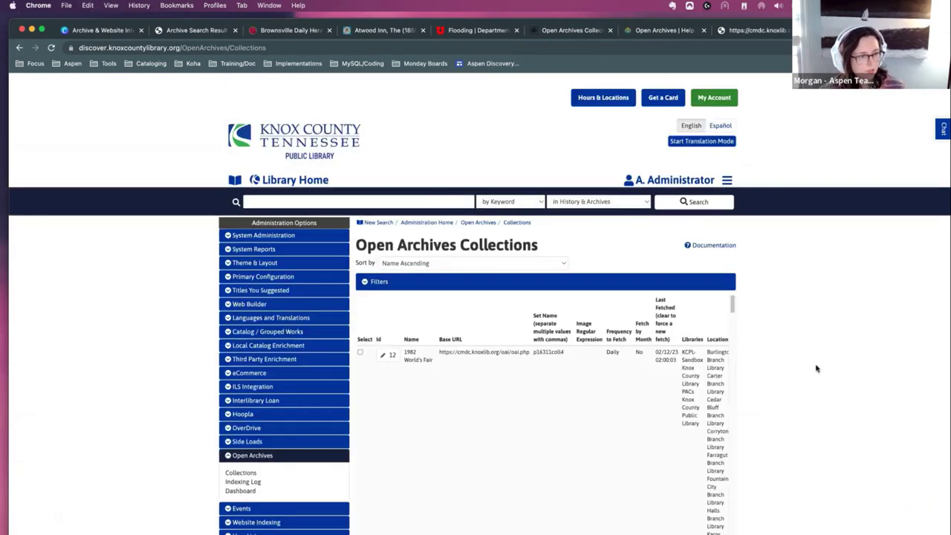
# Step: Find the Great Smoky Mountains Photograph Collection - Thompson Brothers in the collections list and open it for editing
pyautogui.scroll(-3, 658, 261)
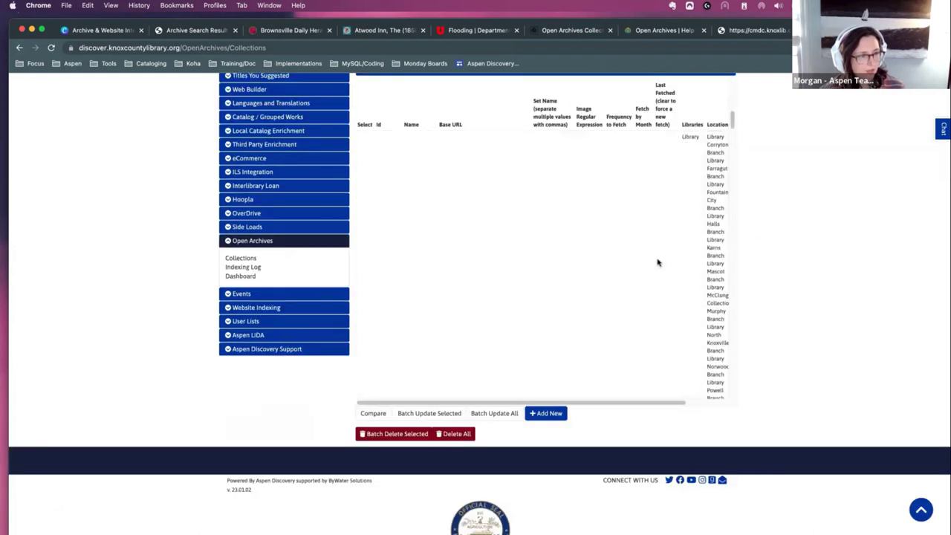
pyautogui.scroll(-3, 658, 261)
pyautogui.scroll(3, 659, 261)
pyautogui.scroll(-3, 659, 261)
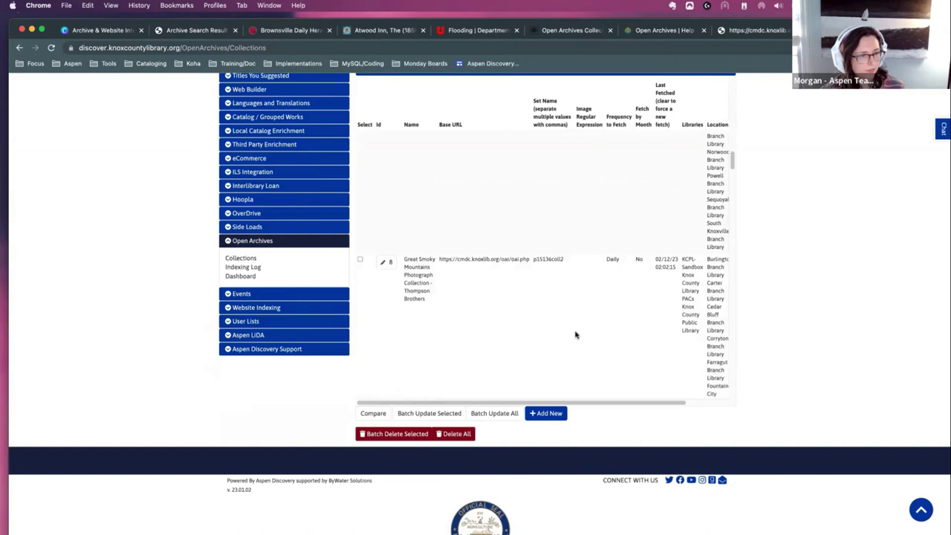
pyautogui.click(389, 265)
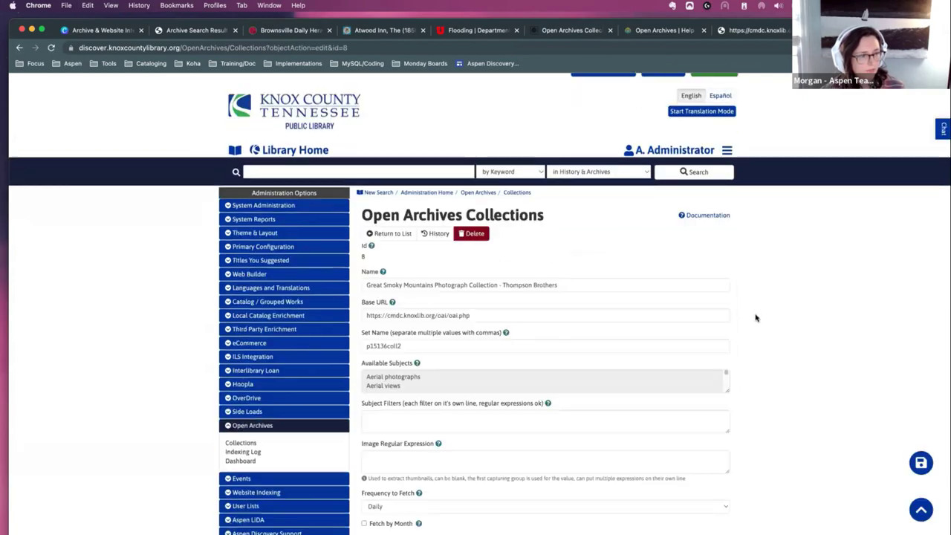
# Step: Enlarge the Available Subjects box of the Thompson Brothers collection and examine its full list of subjects
pyautogui.scroll(-5, 753, 315)
pyautogui.scroll(3, 736, 283)
pyautogui.moveTo(728, 256); pyautogui.dragTo(749, 471)
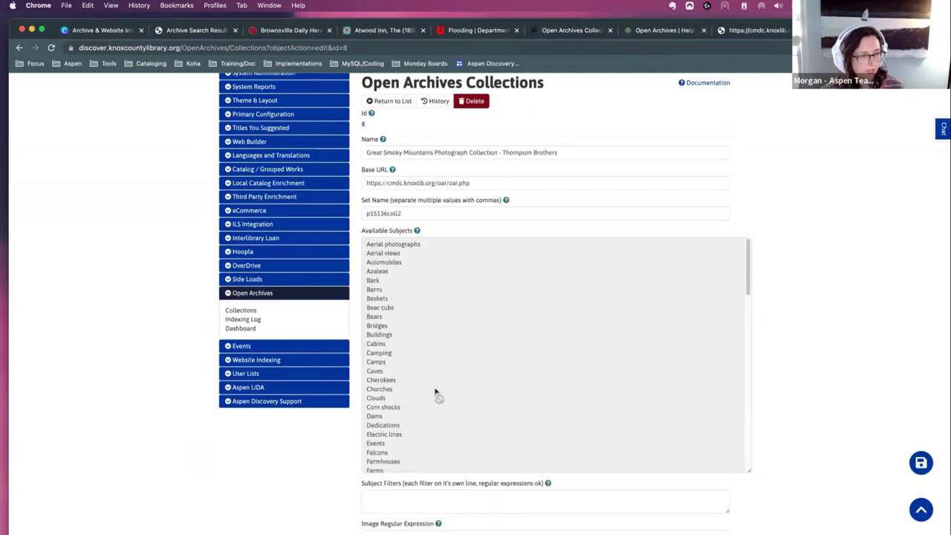
pyautogui.scroll(-10, 435, 394)
pyautogui.scroll(2, 437, 411)
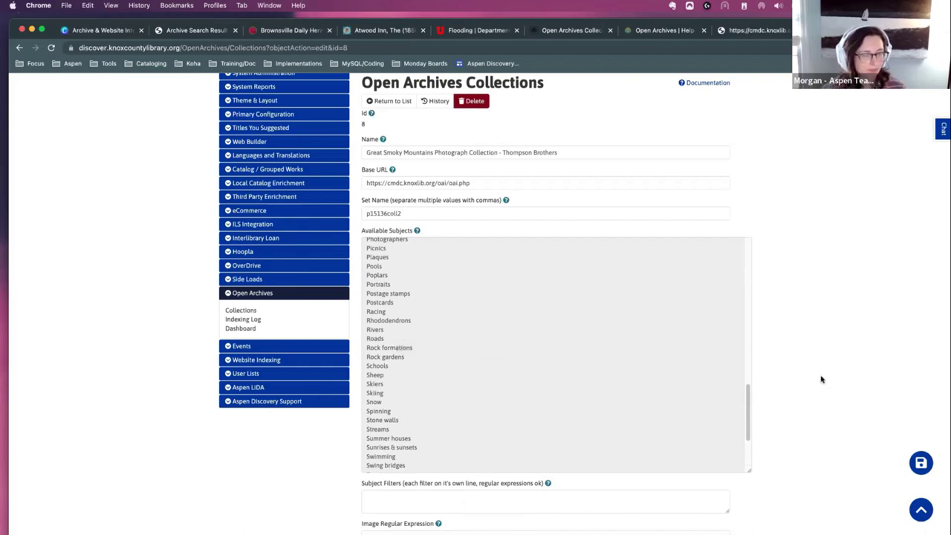
pyautogui.scroll(3, 825, 381)
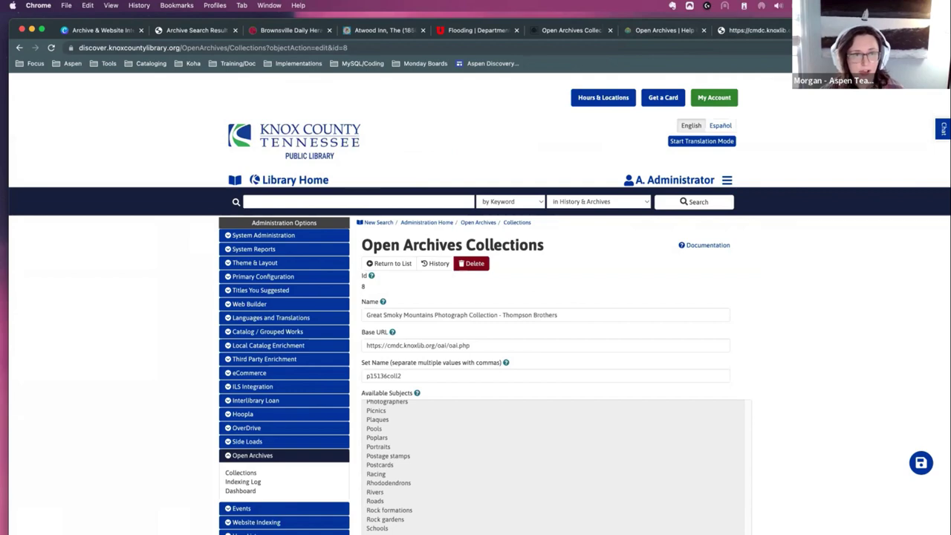
# Step: Close the Knox County collection tab and open the NOLS catalog at nols.aspendiscovery.org in a new tab
pyautogui.press('super+9')
pyautogui.press('super+w')
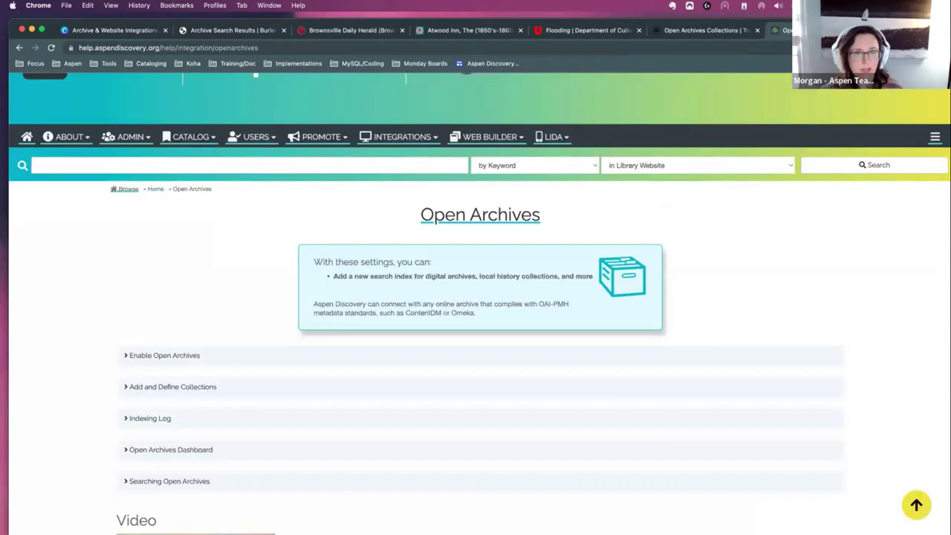
pyautogui.press('super+t')
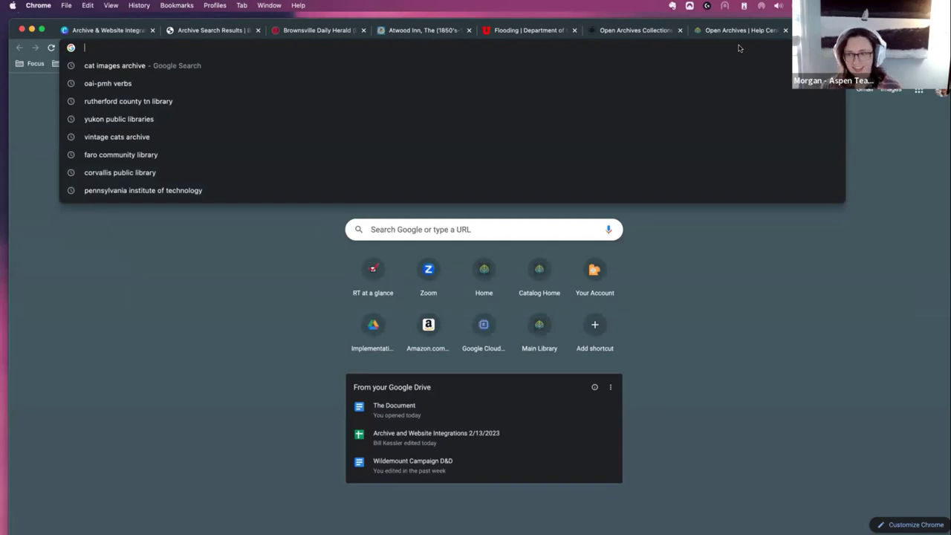
pyautogui.write('nols')
pyautogui.press('Return')
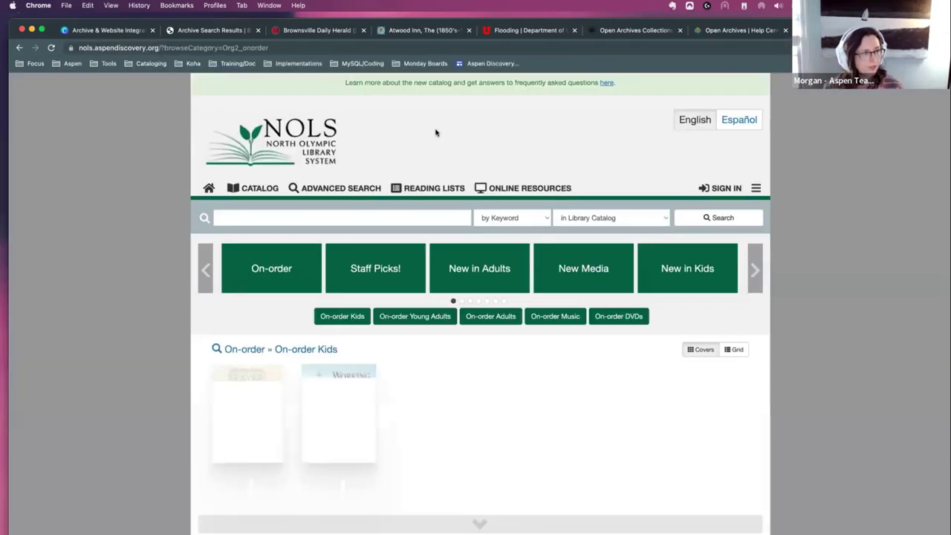
# Step: Review the search sources offered by the NOLS catalog and set the search to Library Website
pyautogui.click(589, 218)
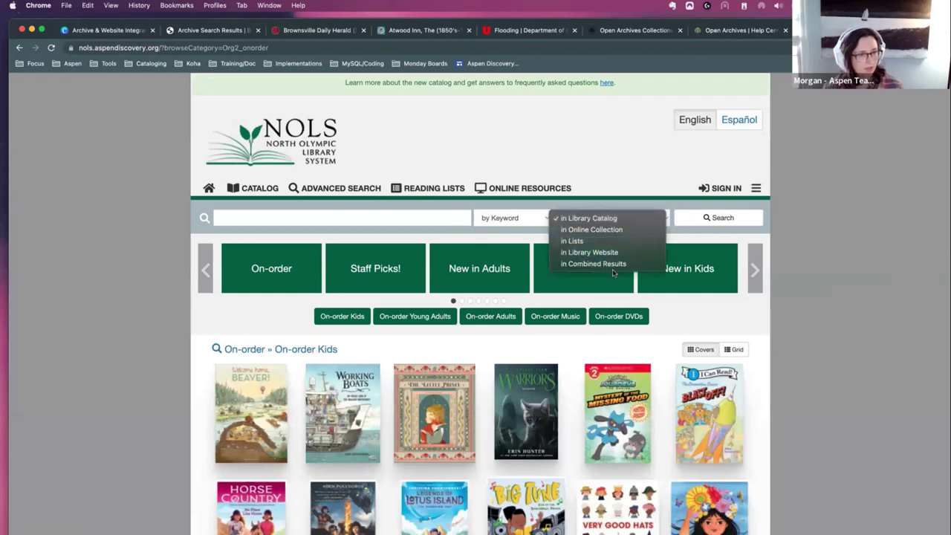
pyautogui.press('Up')
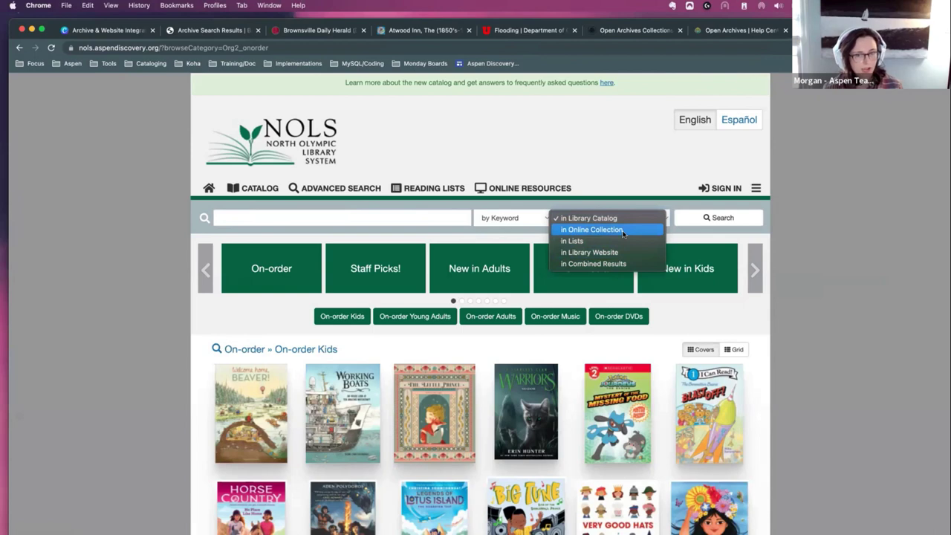
pyautogui.press('Up')
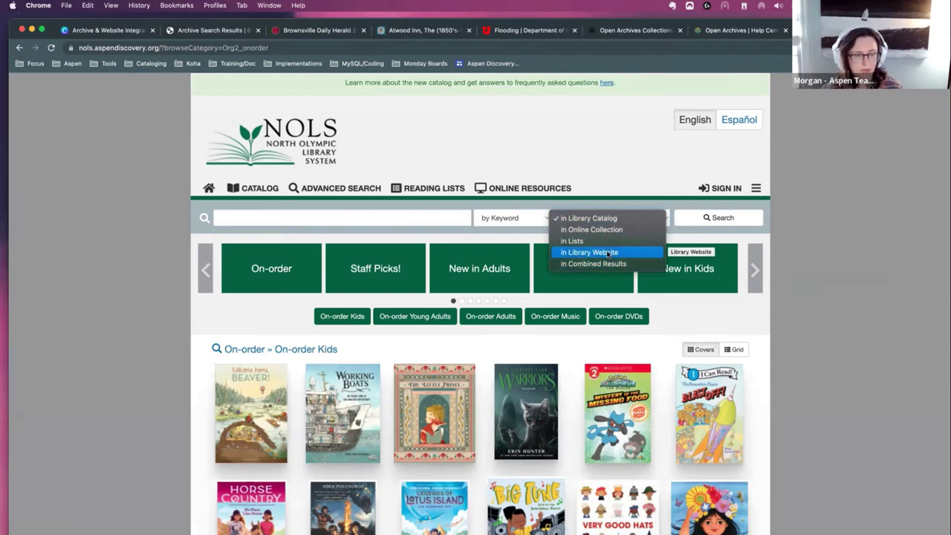
pyautogui.press('Return')
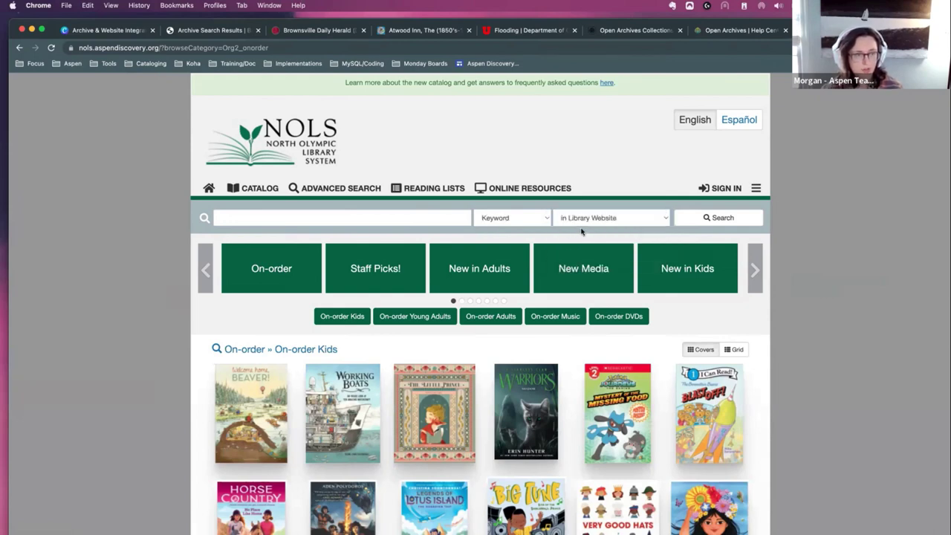
# Step: Search the library website for "book group" and look over the matching pages
pyautogui.click(394, 213)
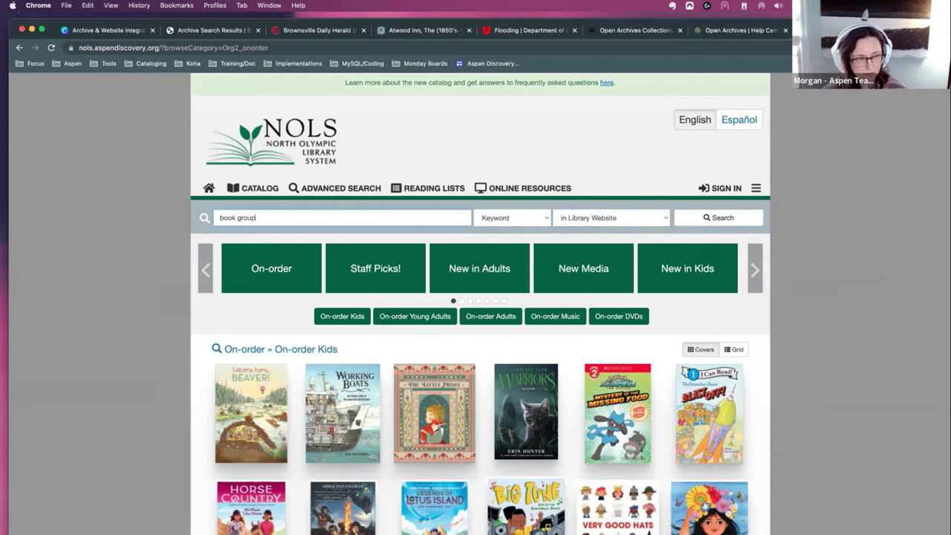
pyautogui.press('Return')
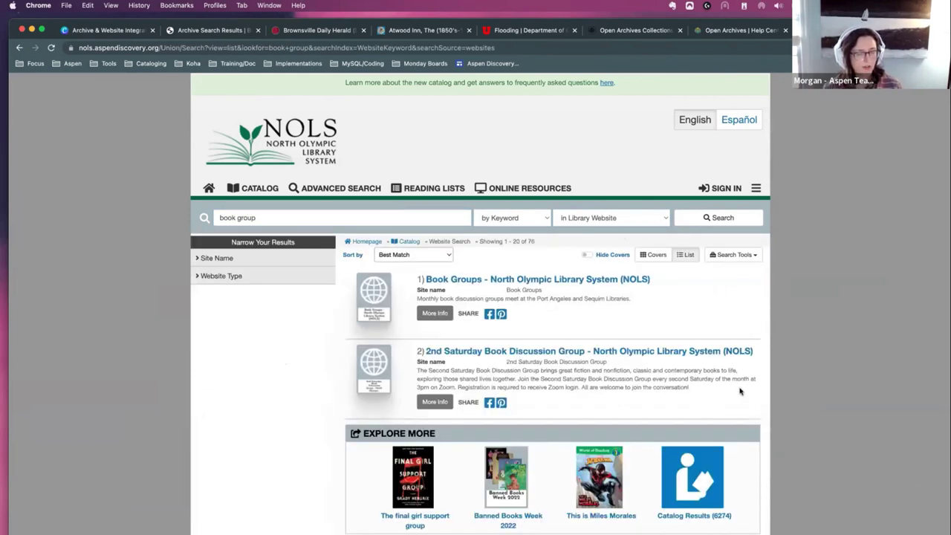
pyautogui.scroll(-3, 740, 392)
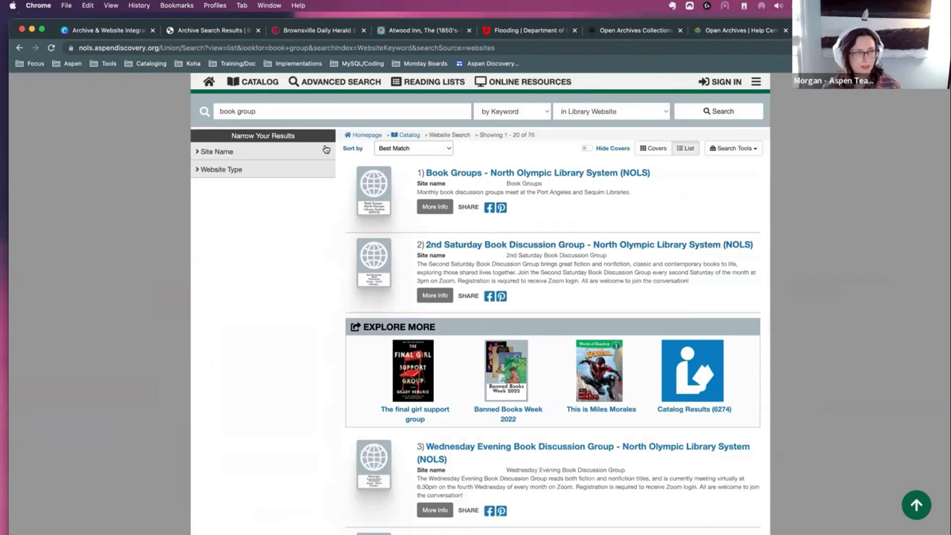
pyautogui.scroll(-1, 539, 162)
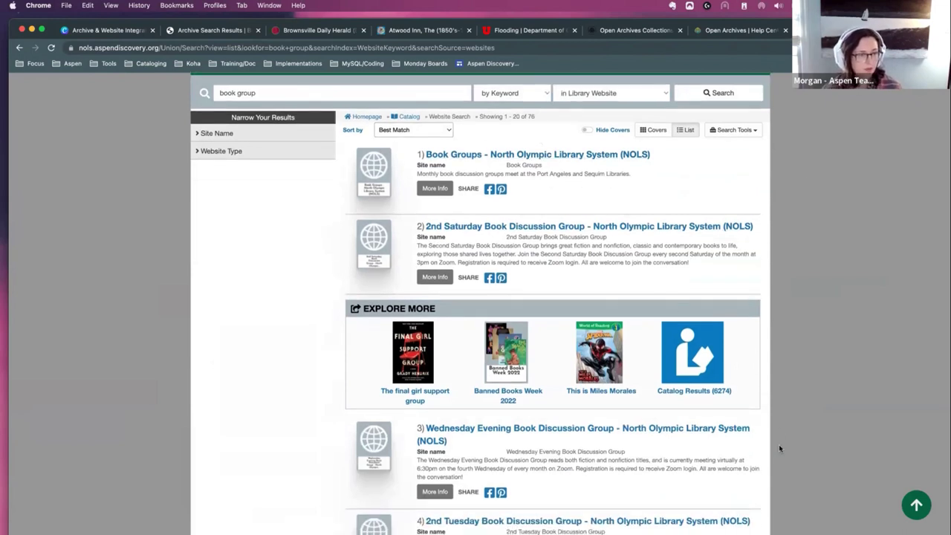
pyautogui.scroll(3, 779, 444)
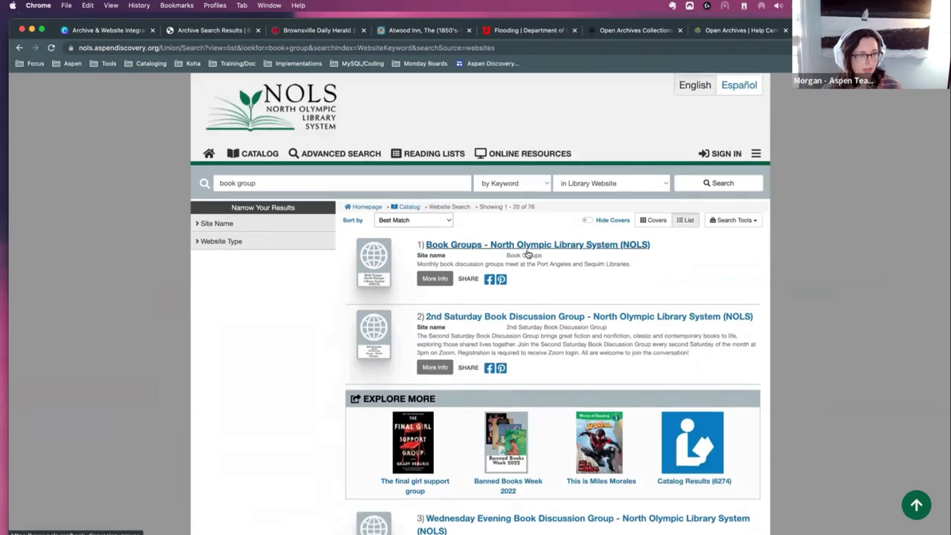
# Step: Open the Book Groups page from the results, review its discussion group details and book selections, and return to the results
pyautogui.click(512, 250)
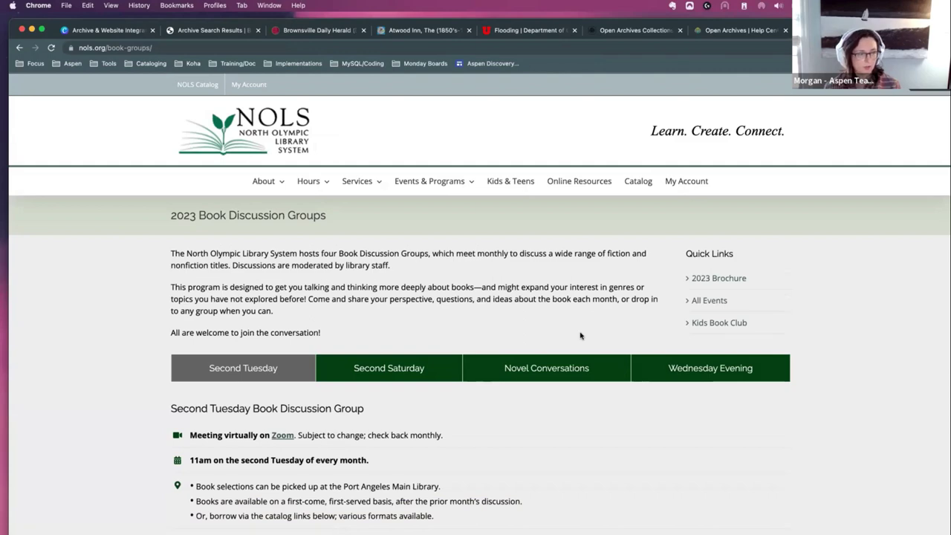
pyautogui.scroll(-5, 582, 336)
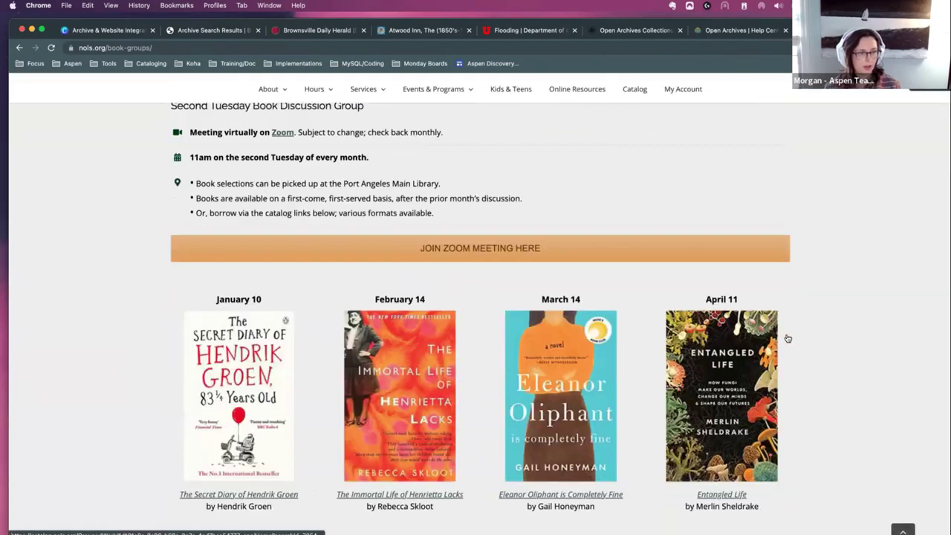
pyautogui.scroll(-3, 788, 338)
pyautogui.scroll(3, 669, 290)
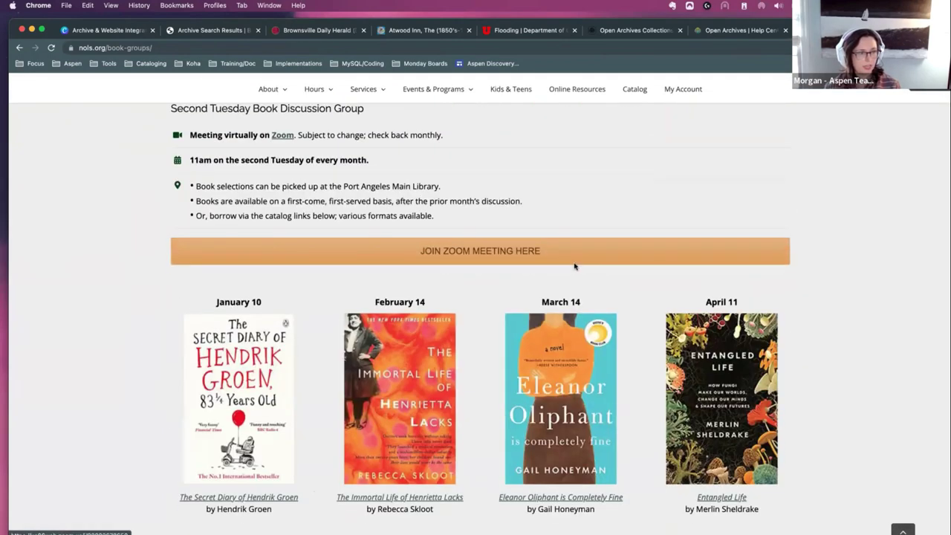
pyautogui.scroll(-2, 575, 266)
pyautogui.scroll(6, 574, 266)
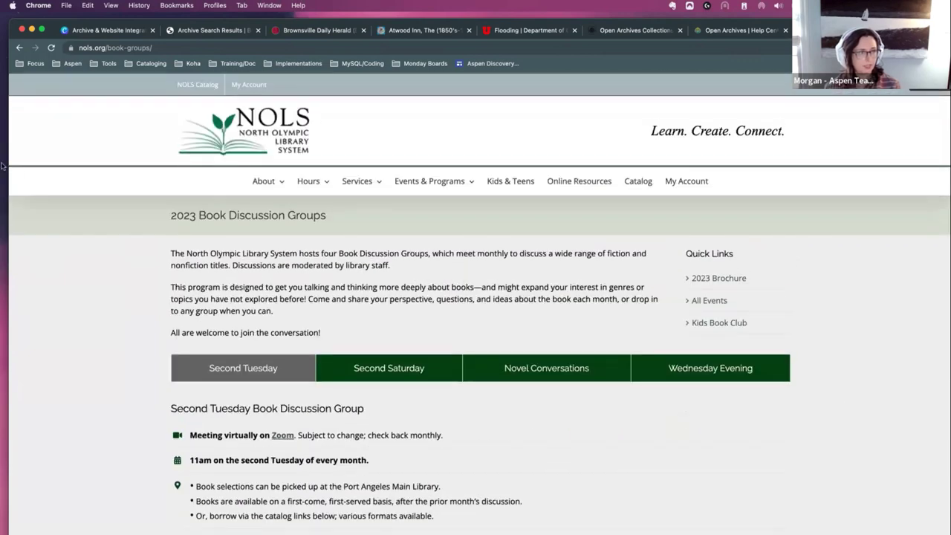
pyautogui.click(18, 49)
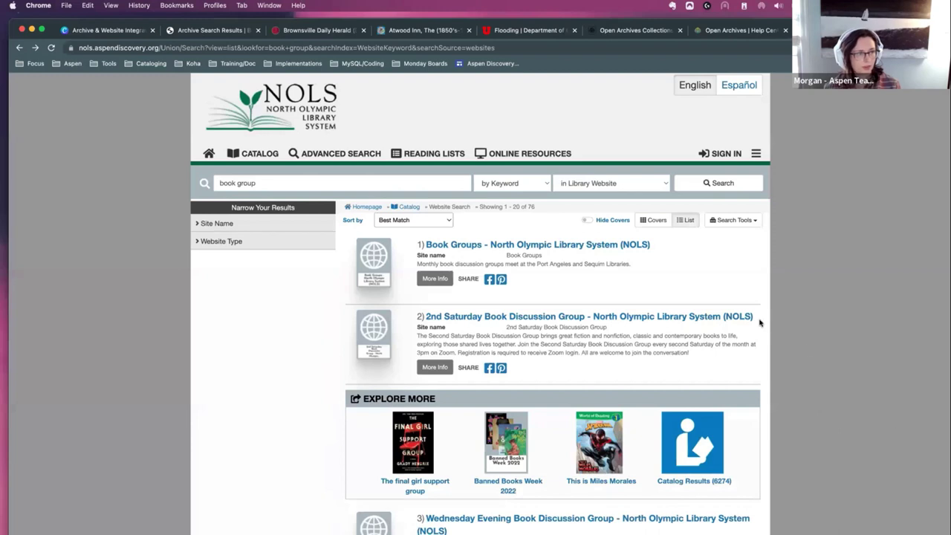
# Step: Expand the Site Name filter, clear the search term, and run an empty Library Website search with the site names listed
pyautogui.click(219, 223)
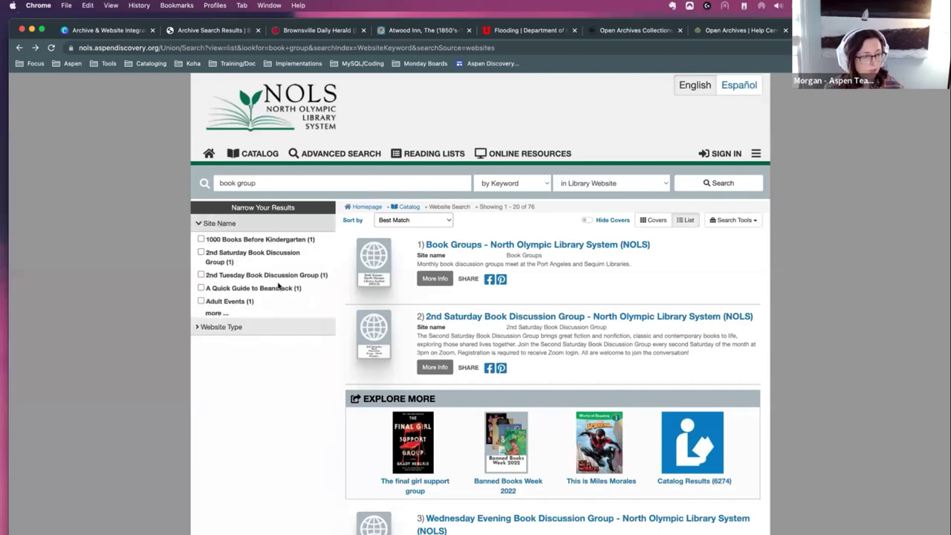
pyautogui.click(270, 183)
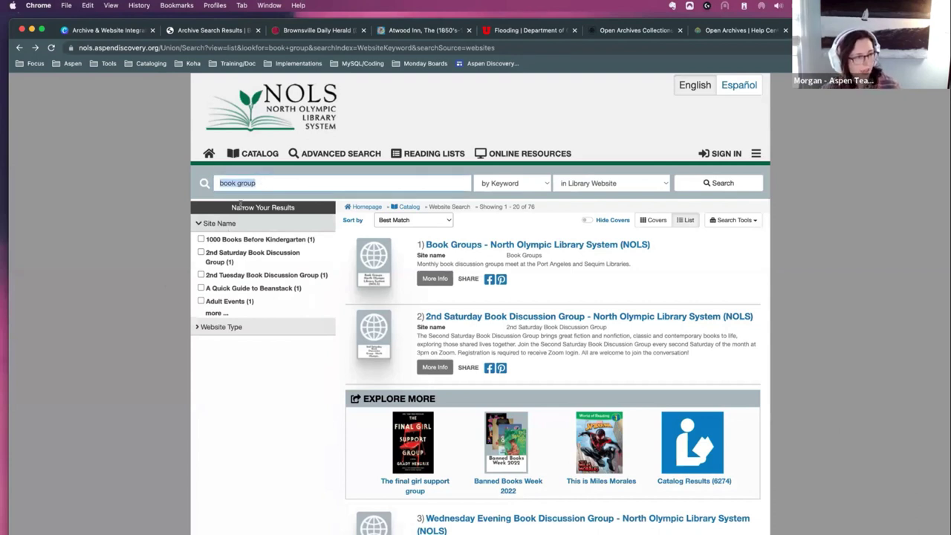
pyautogui.press('BackSpace')
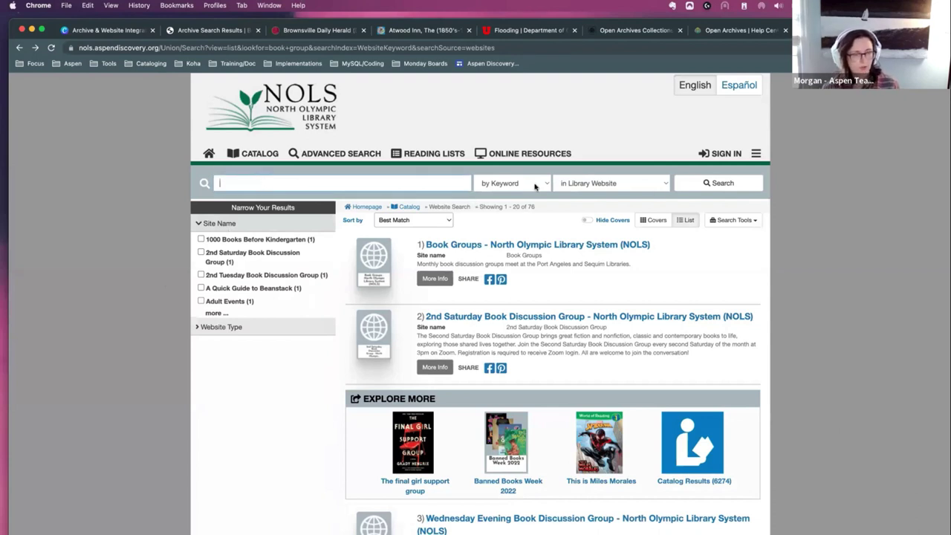
pyautogui.click(730, 187)
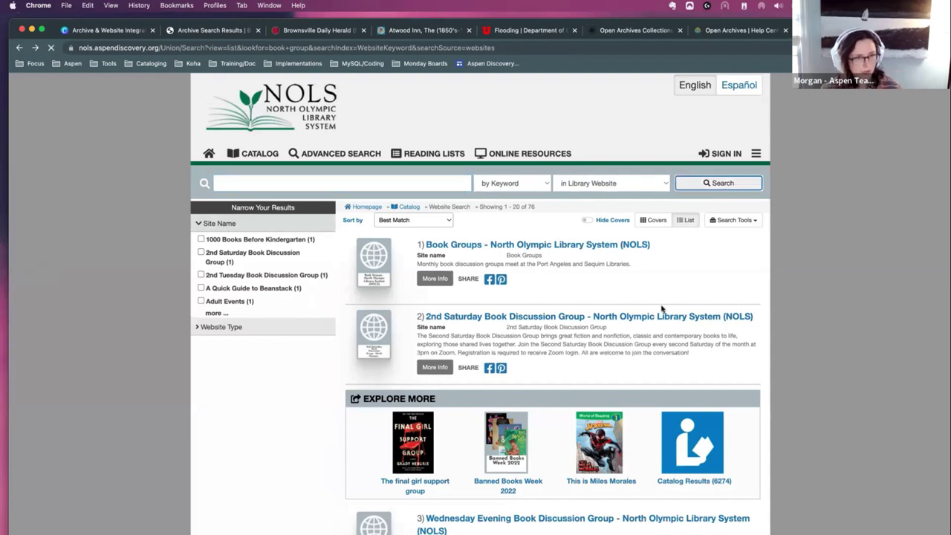
pyautogui.click(247, 257)
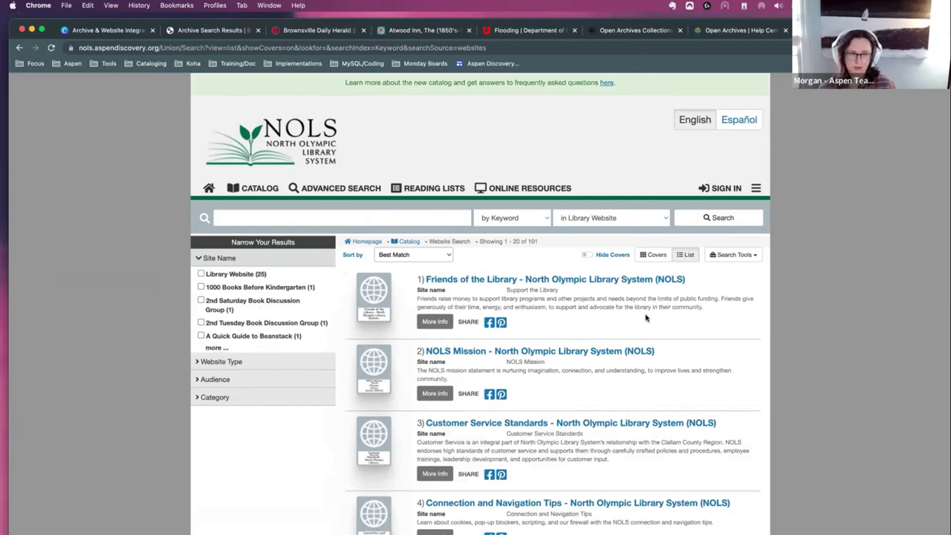
# Step: Look over the full set of NOLS website results and briefly check the Website Type filter
pyautogui.scroll(-2, 646, 410)
pyautogui.scroll(2, 661, 428)
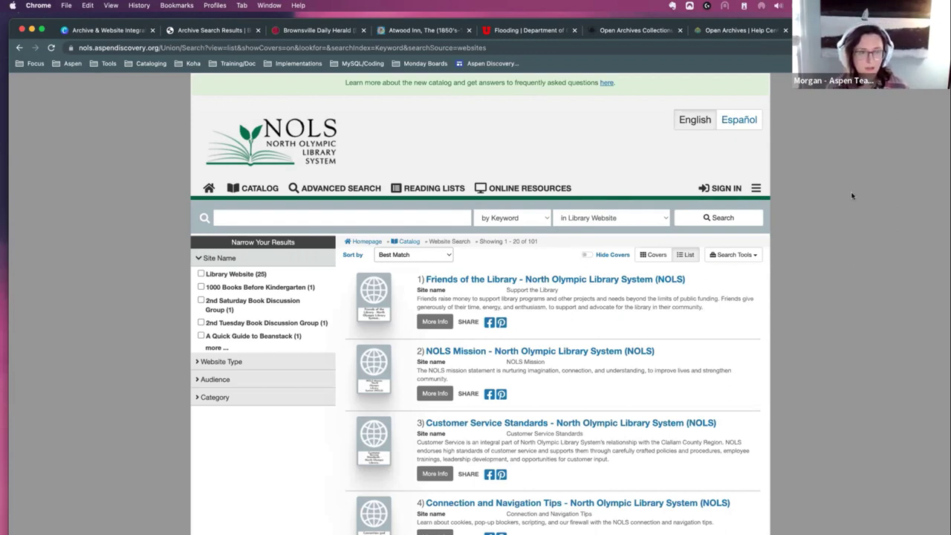
pyautogui.click(264, 360)
pyautogui.click(265, 360)
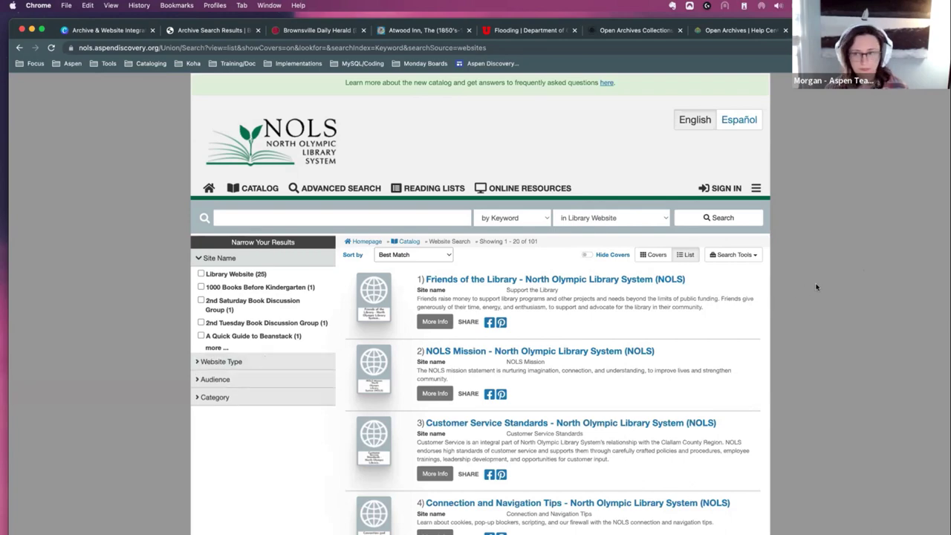
# Step: Open the Montgomery County Public Libraries catalog home page at mcpl.aspendiscovery.org
pyautogui.click(632, 48)
pyautogui.write('montg')
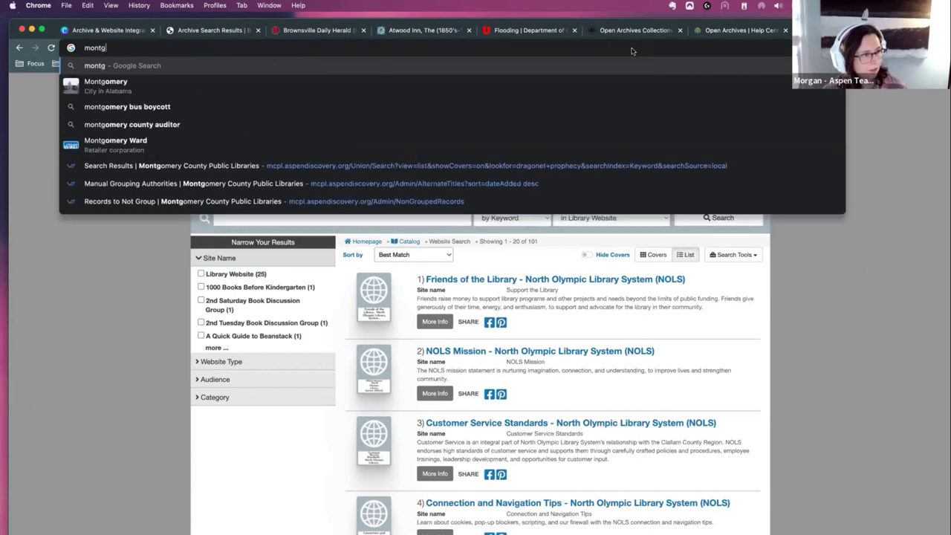
pyautogui.press('BackSpace')
pyautogui.press('BackSpace')
pyautogui.press('BackSpace')
pyautogui.press('BackSpace')
pyautogui.write('cpl')
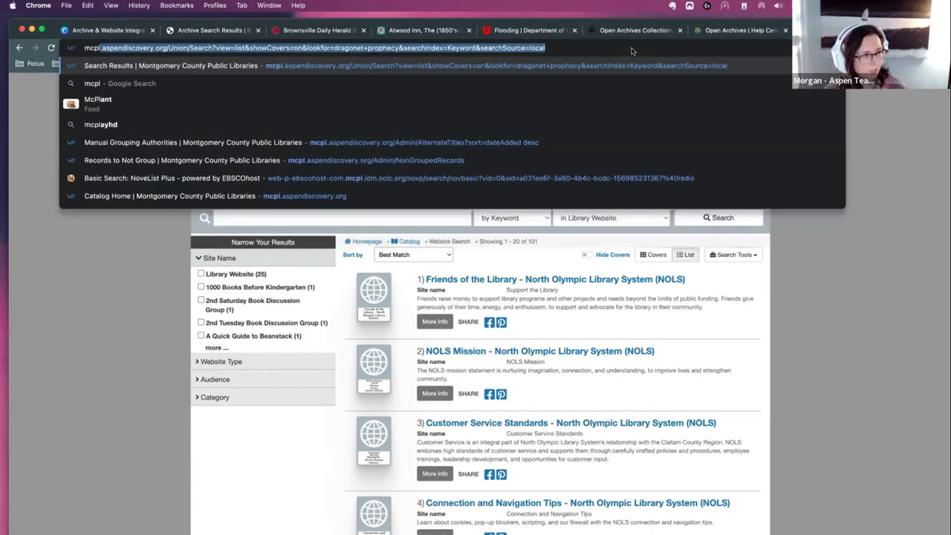
pyautogui.click(183, 196)
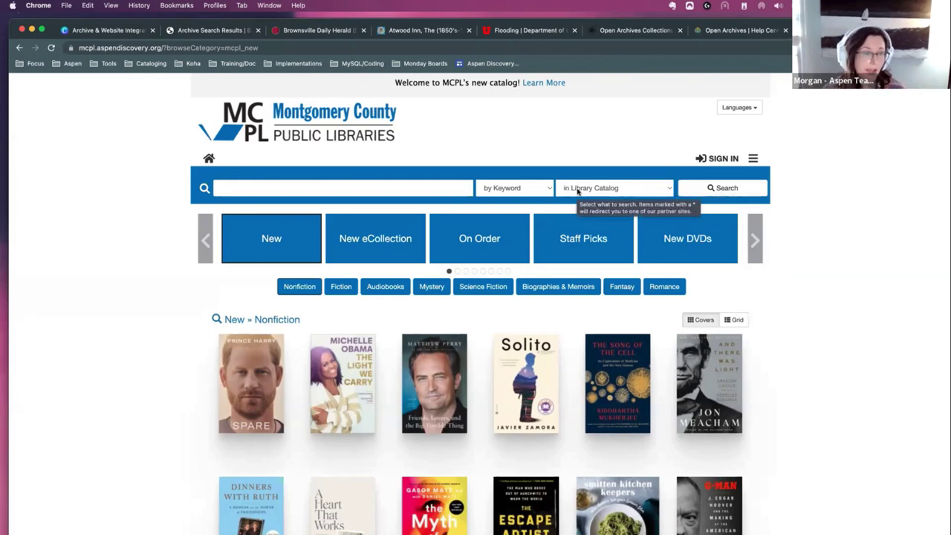
# Step: Set the MCPL search source to Library Website and run an empty search
pyautogui.click(576, 190)
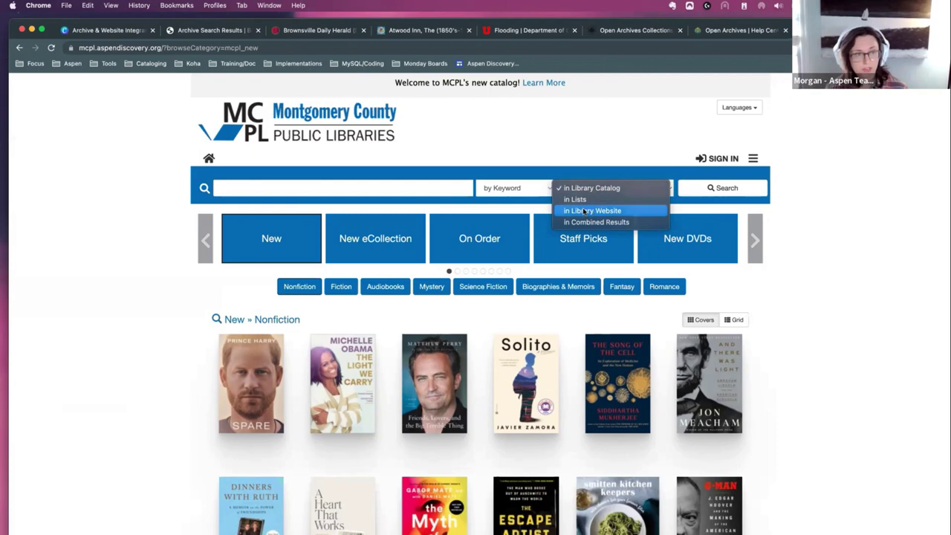
pyautogui.click(624, 211)
pyautogui.click(732, 190)
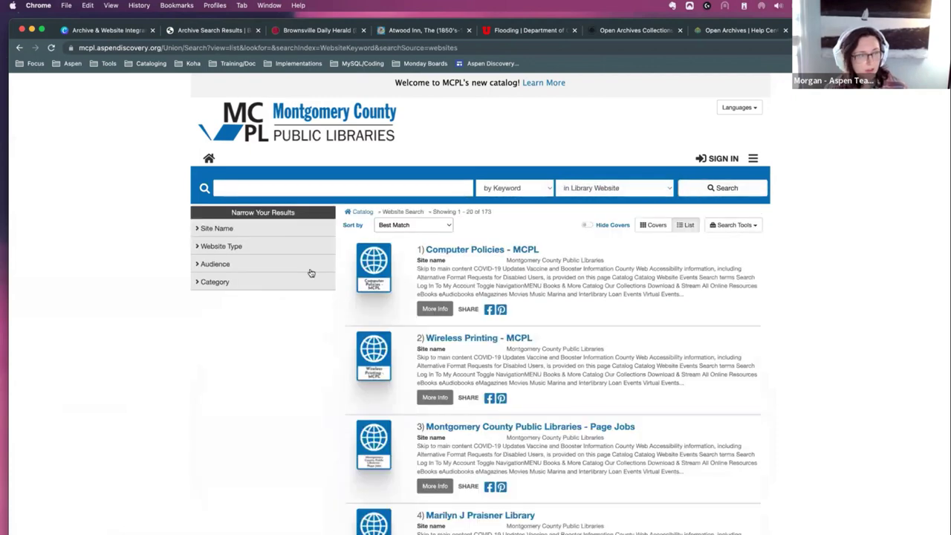
# Step: Filter the MCPL website results to the Library Website type and skim the listed pages
pyautogui.click(228, 247)
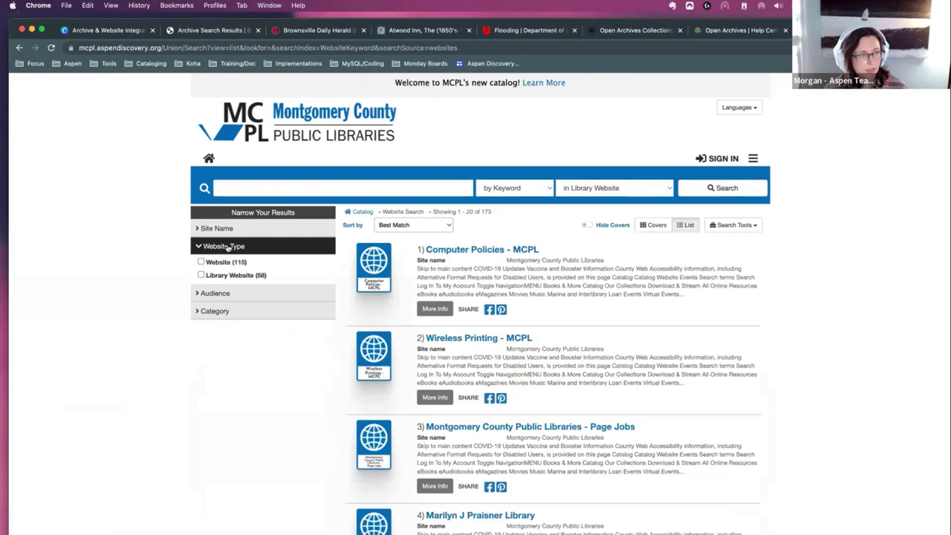
pyautogui.click(253, 275)
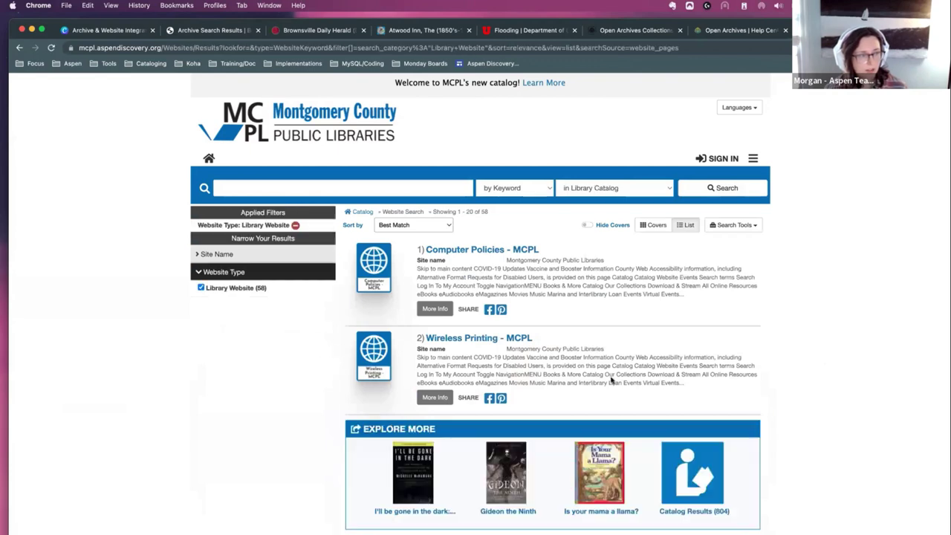
pyautogui.scroll(-10, 614, 383)
pyautogui.scroll(10, 616, 386)
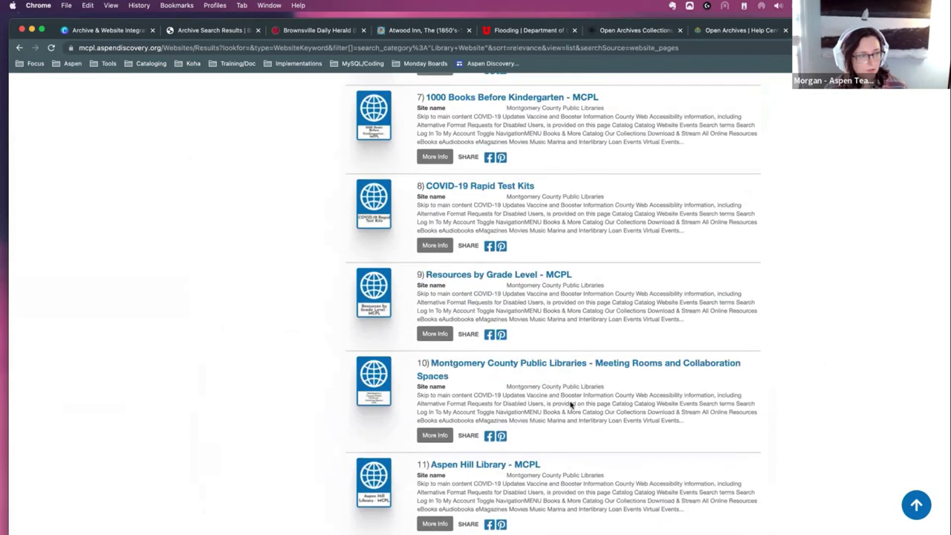
# Step: Remove the Website Type filter, narrow the results to the site name Library Website, and examine the listed online resources
pyautogui.click(237, 289)
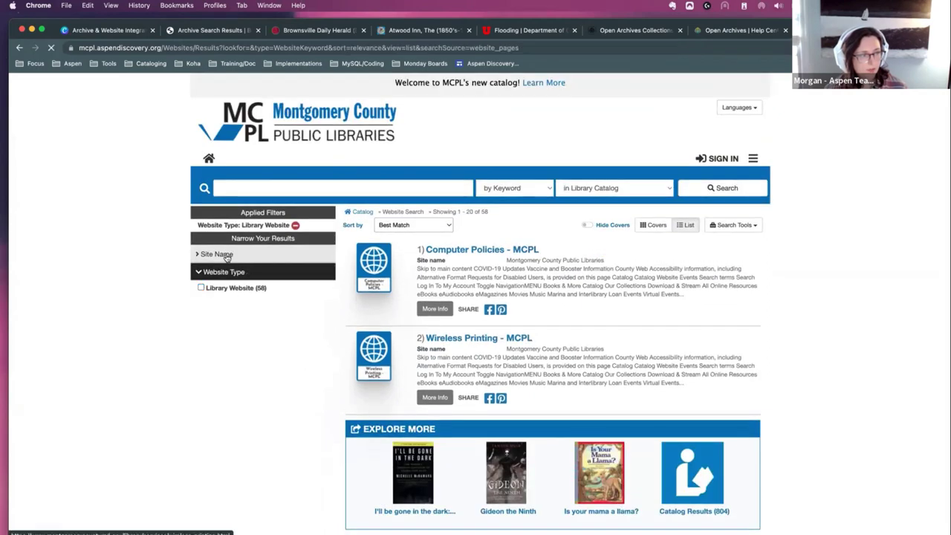
pyautogui.click(220, 228)
pyautogui.click(250, 248)
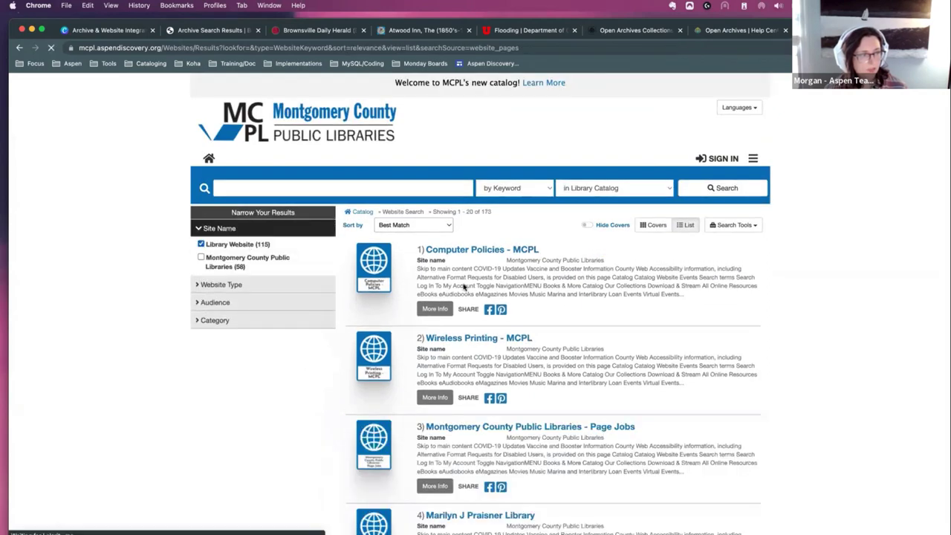
pyautogui.scroll(-5, 722, 399)
pyautogui.scroll(-2, 736, 407)
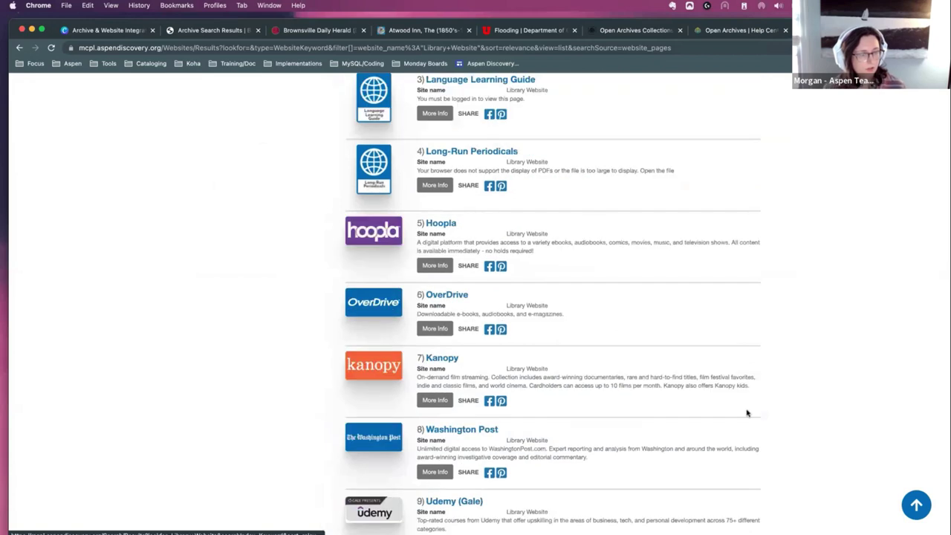
pyautogui.scroll(-5, 545, 297)
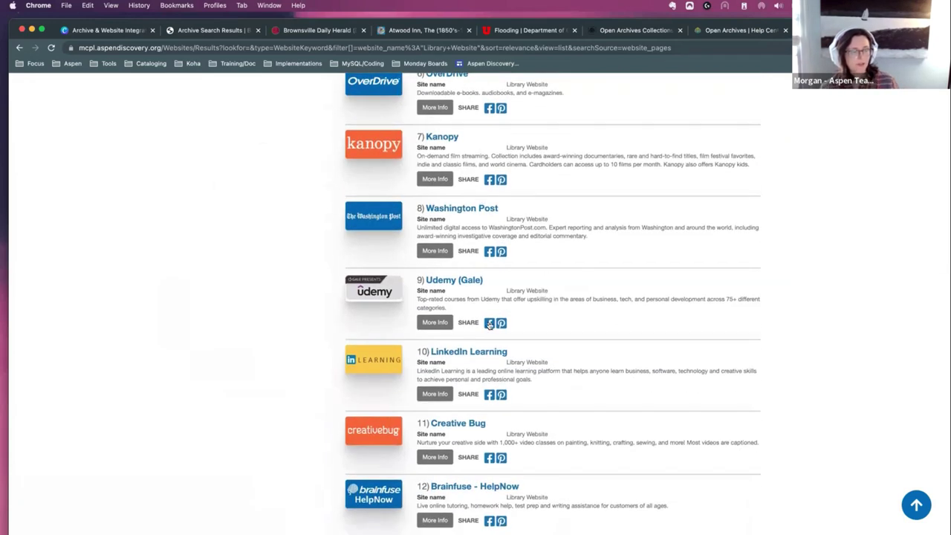
pyautogui.scroll(-7, 660, 358)
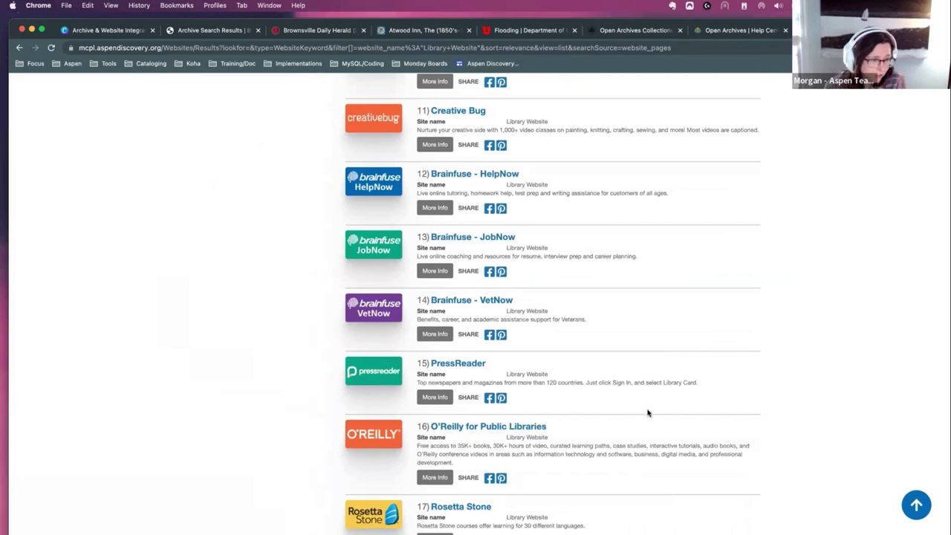
pyautogui.scroll(15, 534, 343)
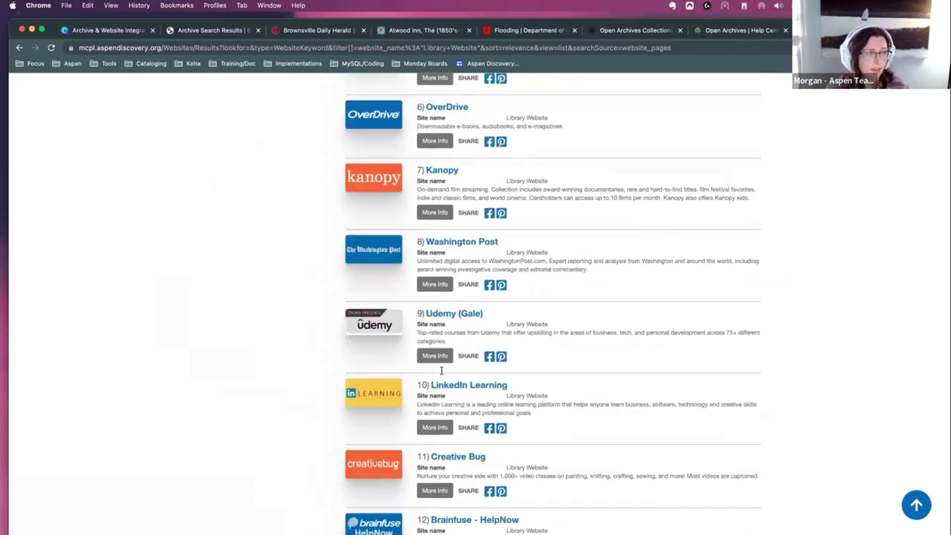
# Step: Search the MCPL Library Website source for "career" and review the matching pages and resources
pyautogui.click(326, 187)
pyautogui.write('career')
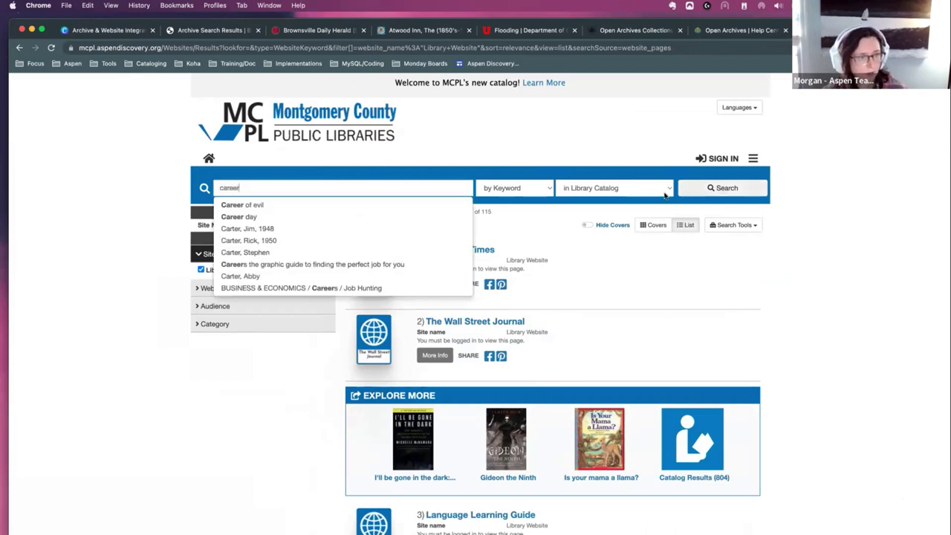
pyautogui.click(616, 188)
pyautogui.click(594, 211)
pyautogui.click(709, 188)
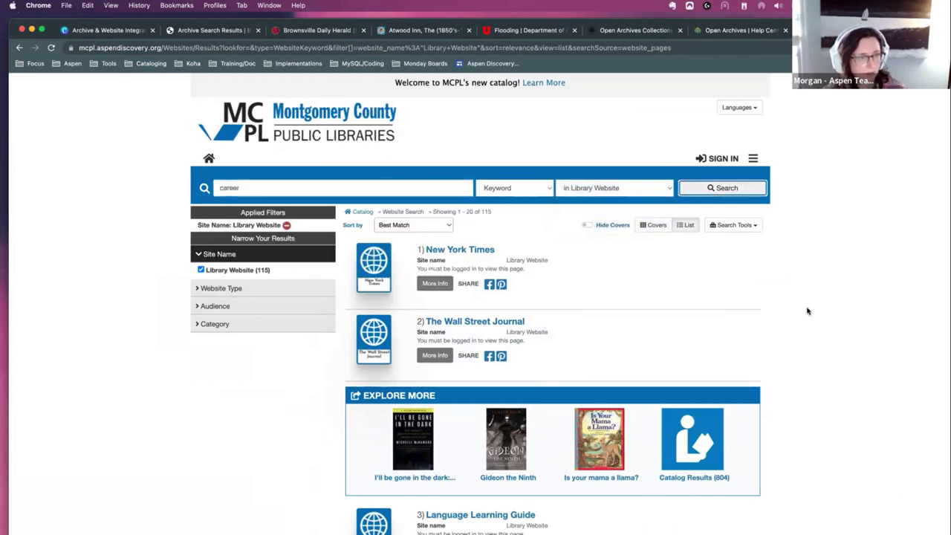
pyautogui.scroll(-3, 815, 372)
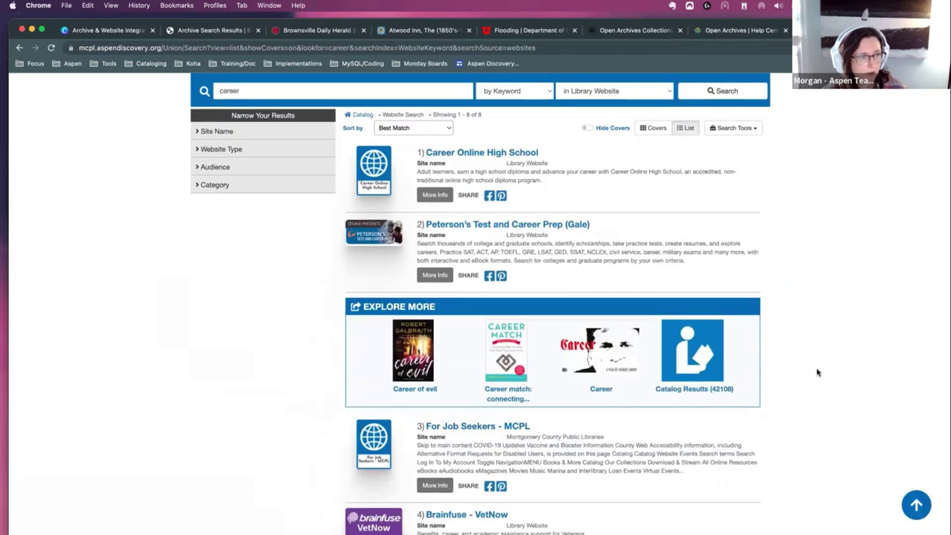
pyautogui.scroll(3, 818, 372)
pyautogui.scroll(-3, 513, 305)
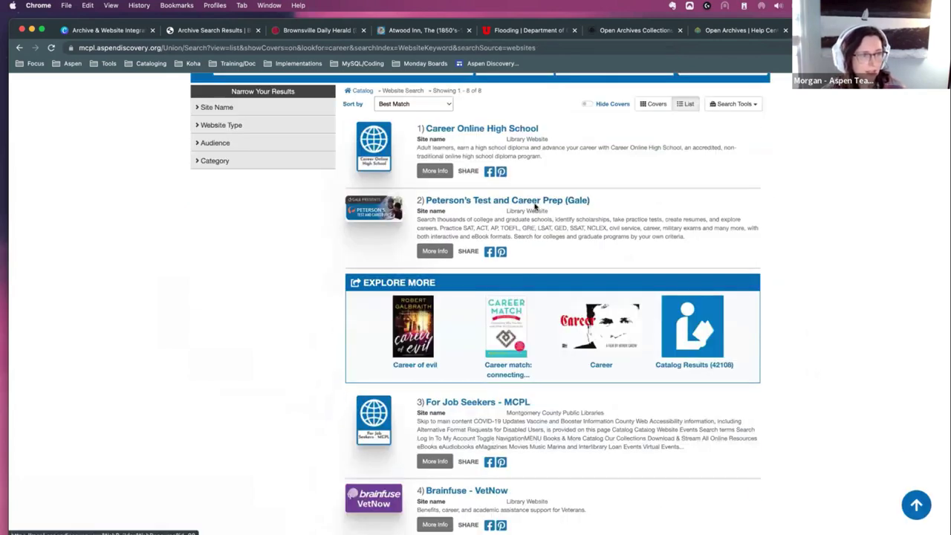
# Step: Skim the remaining "career" results and open the Peterson's Test and Career Prep (Gale) resource page to examine its details
pyautogui.scroll(-2, 550, 287)
pyautogui.scroll(-2, 550, 287)
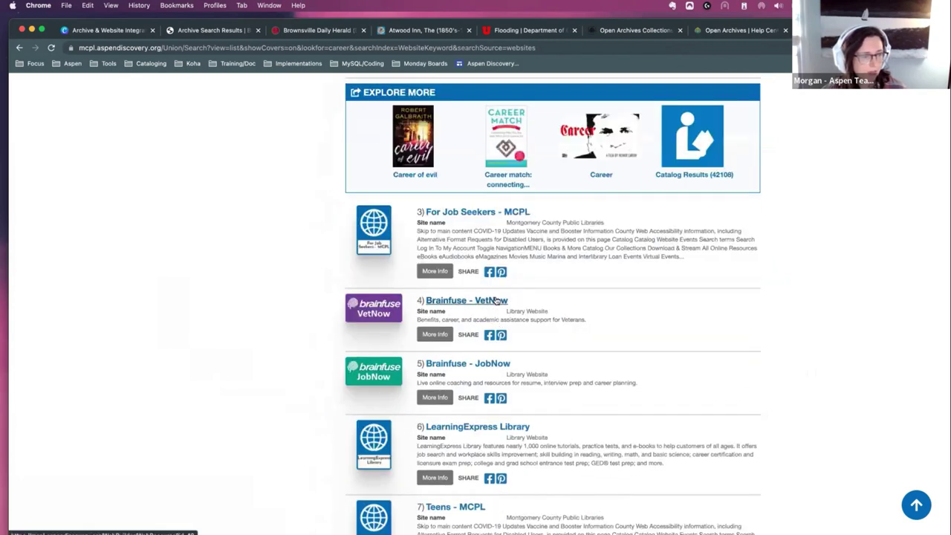
pyautogui.scroll(4, 498, 262)
pyautogui.click(485, 217)
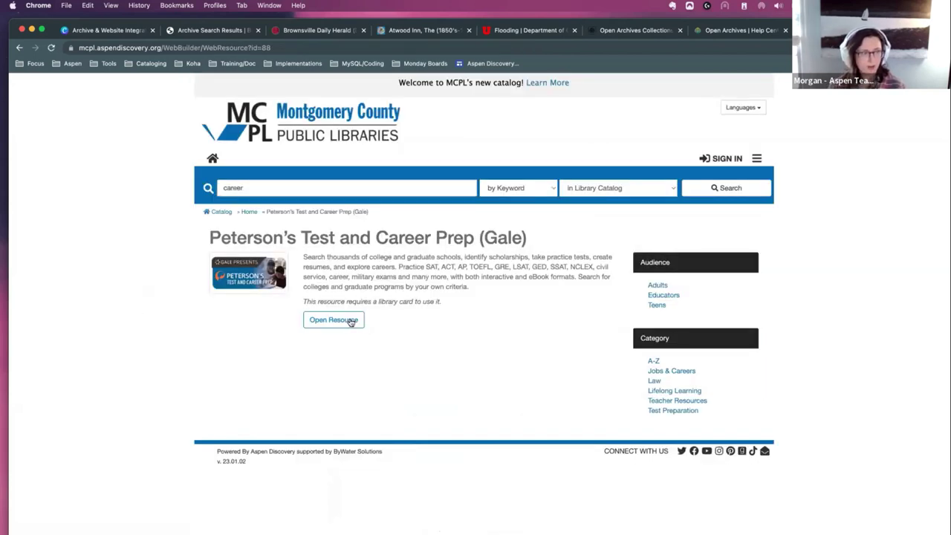
pyautogui.moveTo(455, 301); pyautogui.dragTo(325, 255)
pyautogui.click(327, 256)
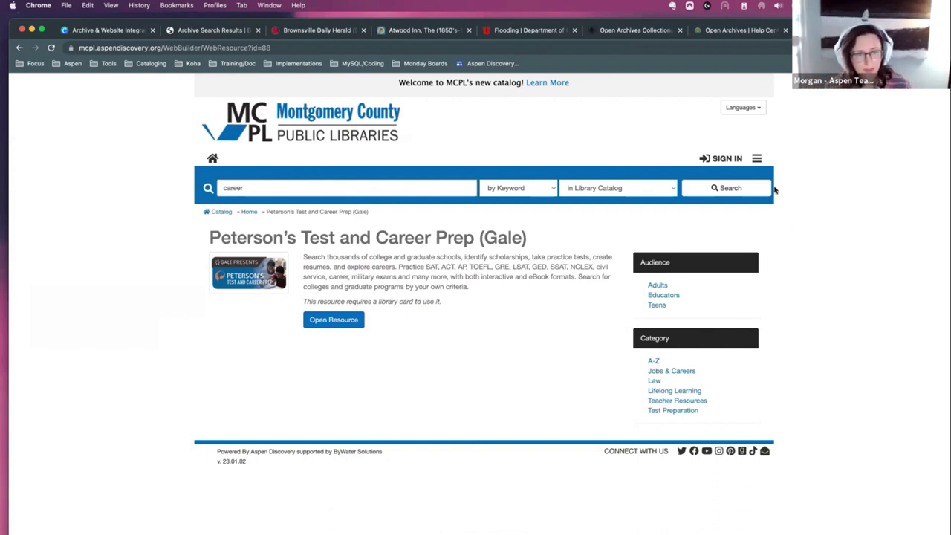
# Step: Switch to the training site's administration, open the Website Indexing settings and start a new website entry
pyautogui.click(746, 35)
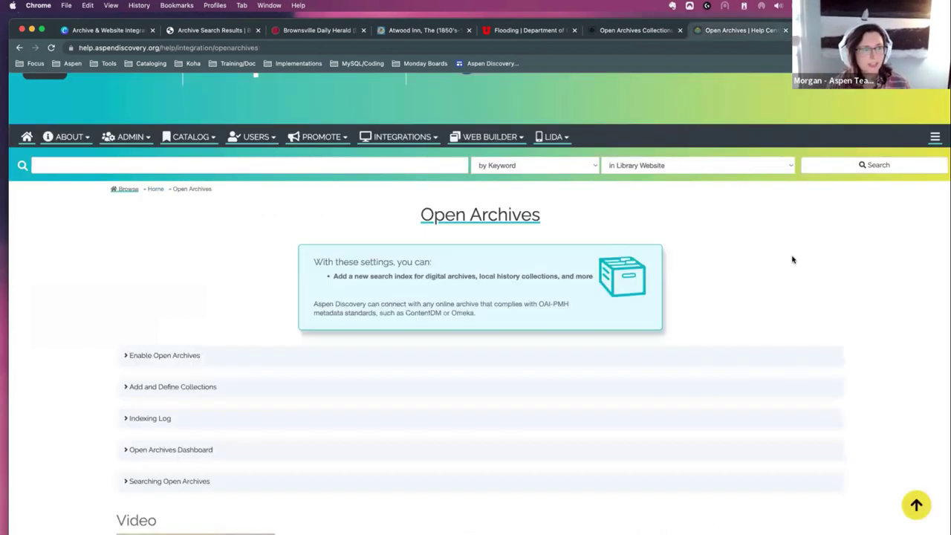
pyautogui.click(593, 37)
pyautogui.scroll(-1, 179, 347)
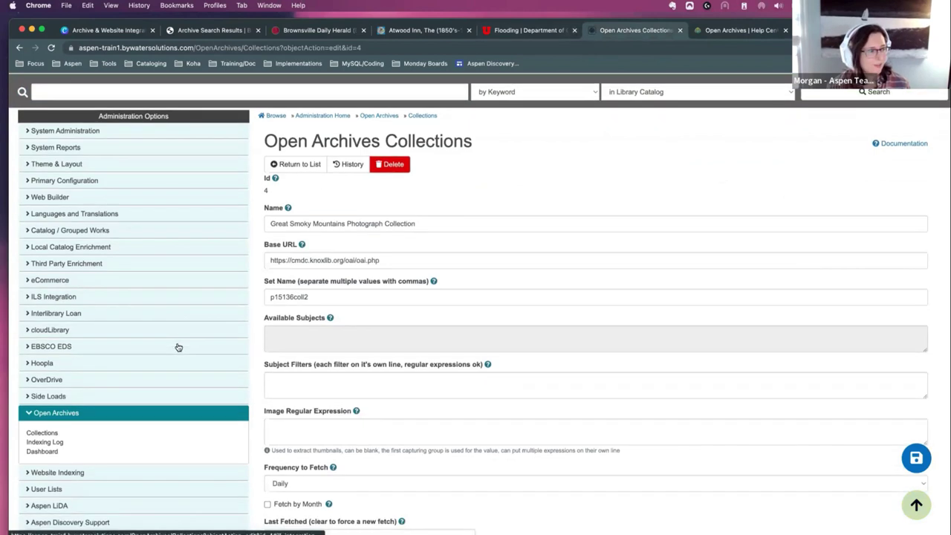
pyautogui.scroll(-1, 179, 347)
pyautogui.click(74, 434)
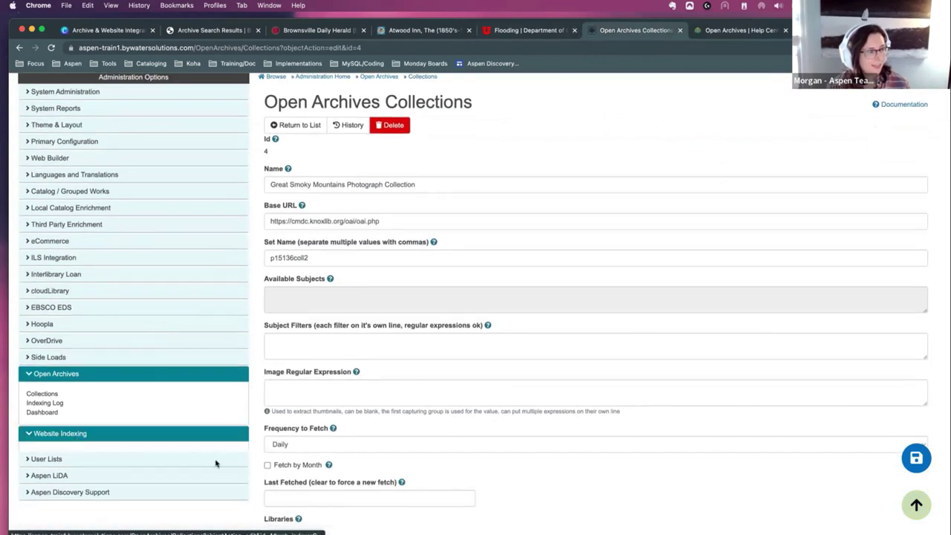
pyautogui.scroll(-3, 88, 279)
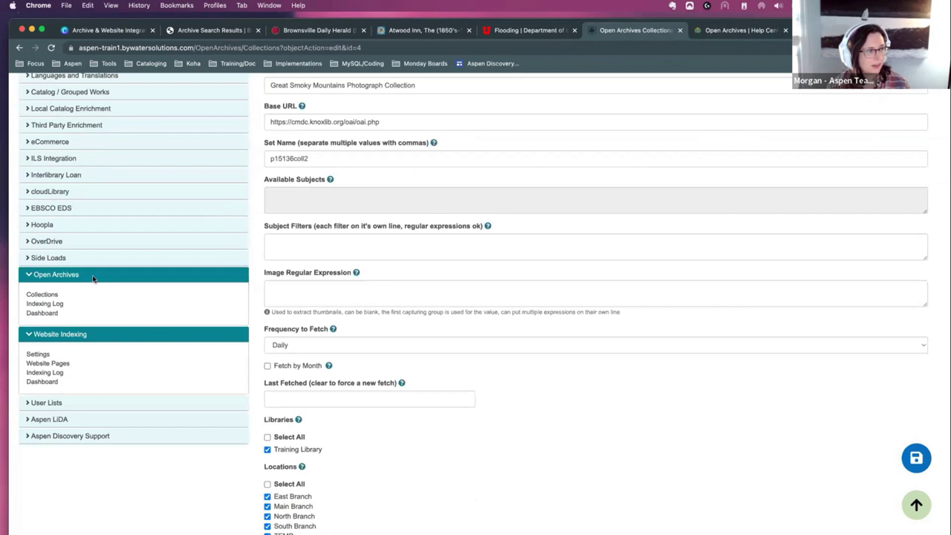
pyautogui.click(42, 356)
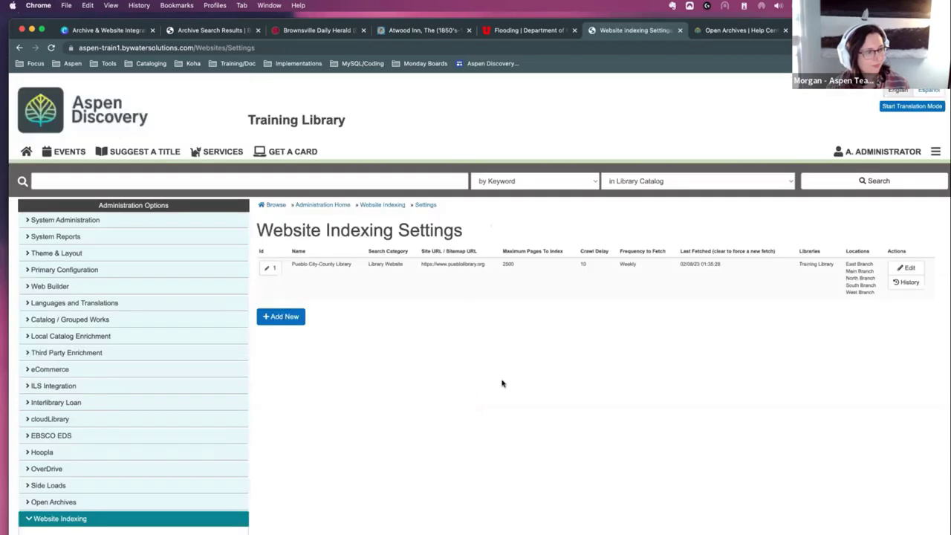
pyautogui.click(274, 319)
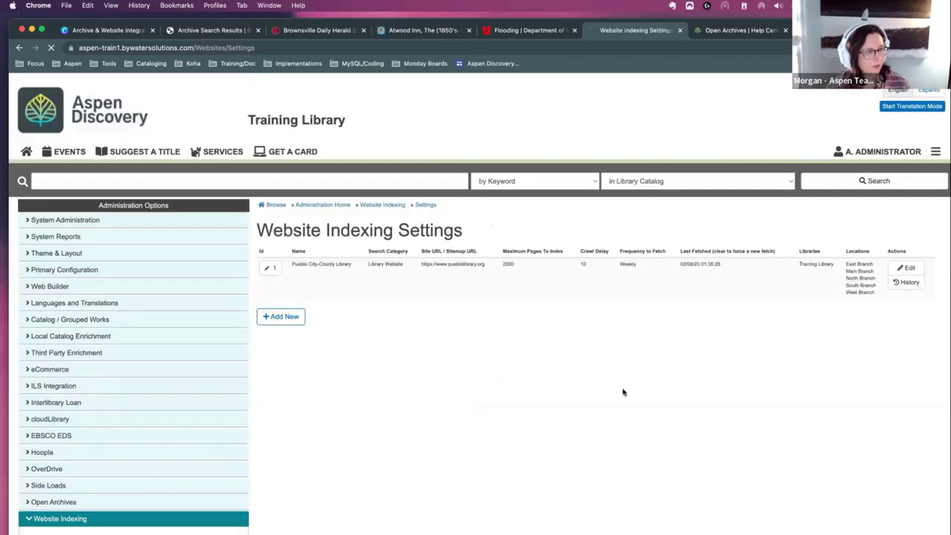
pyautogui.scroll(-3, 606, 385)
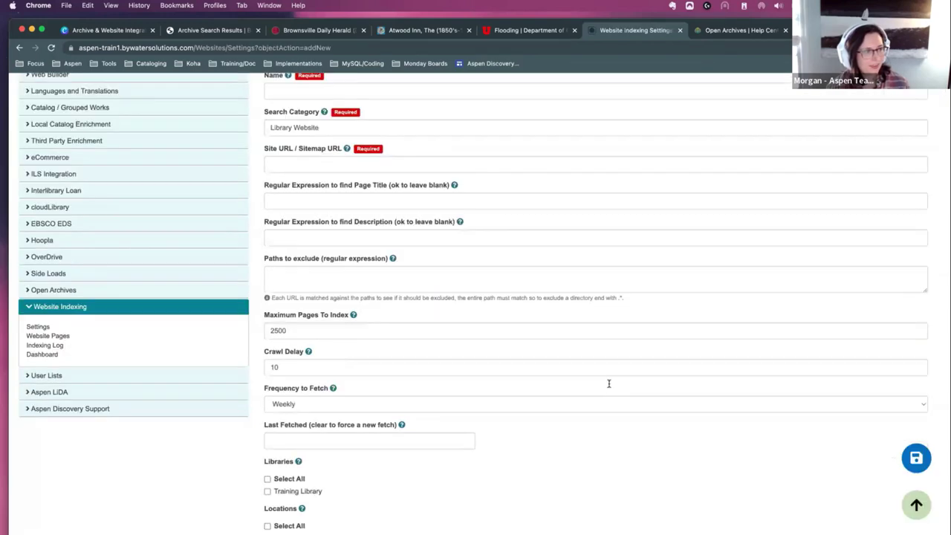
pyautogui.scroll(3, 609, 384)
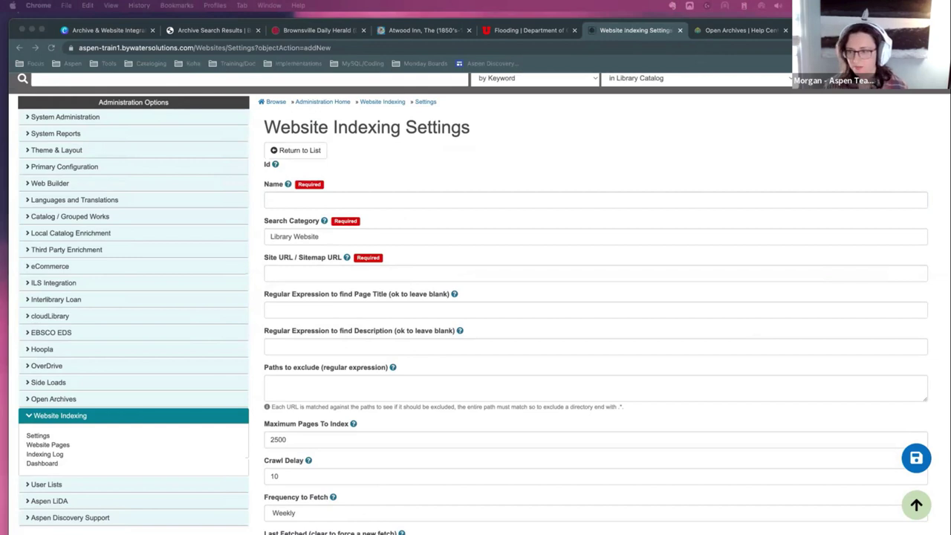
# Step: Name the new website entry Carnegie-Stout Public Library and check its Library Website search category
pyautogui.click(499, 200)
pyautogui.write('Carnegie-Stout Public Library')
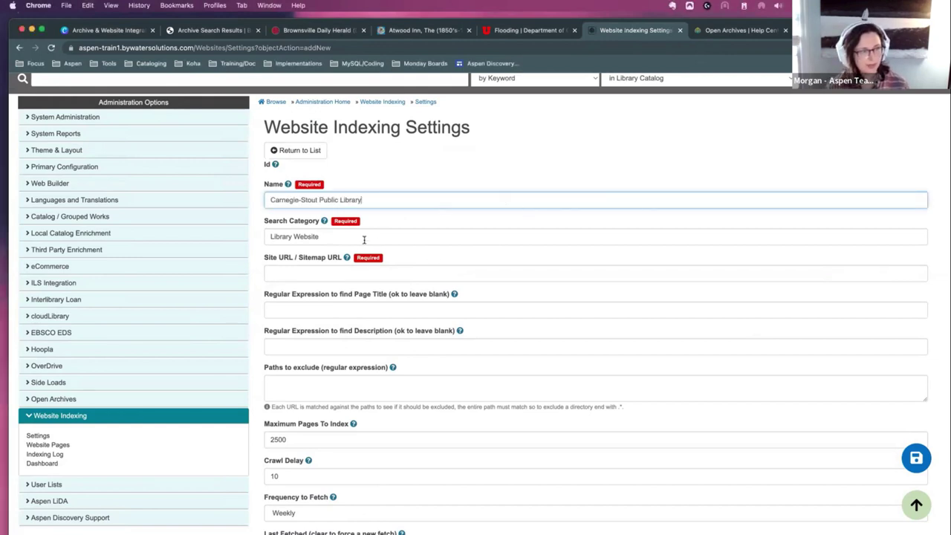
pyautogui.tripleClick(269, 236)
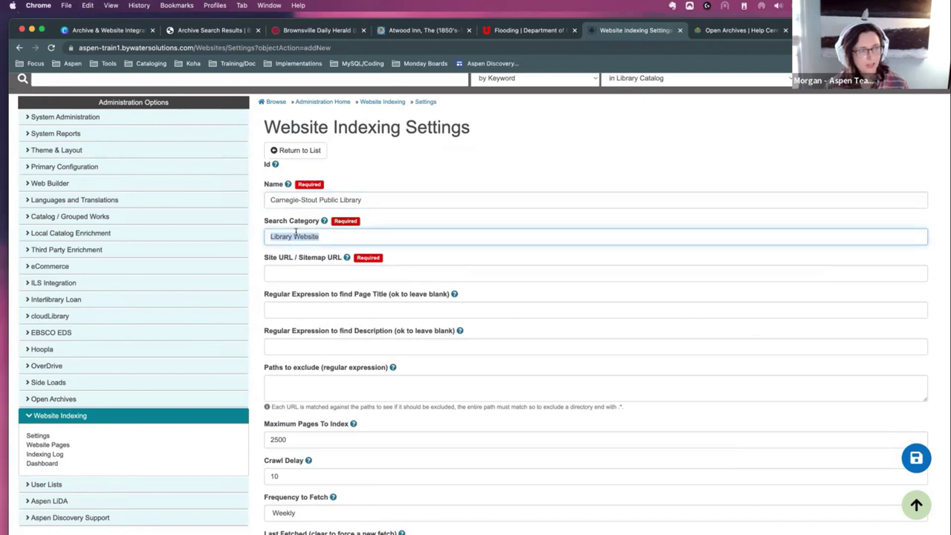
pyautogui.click(343, 237)
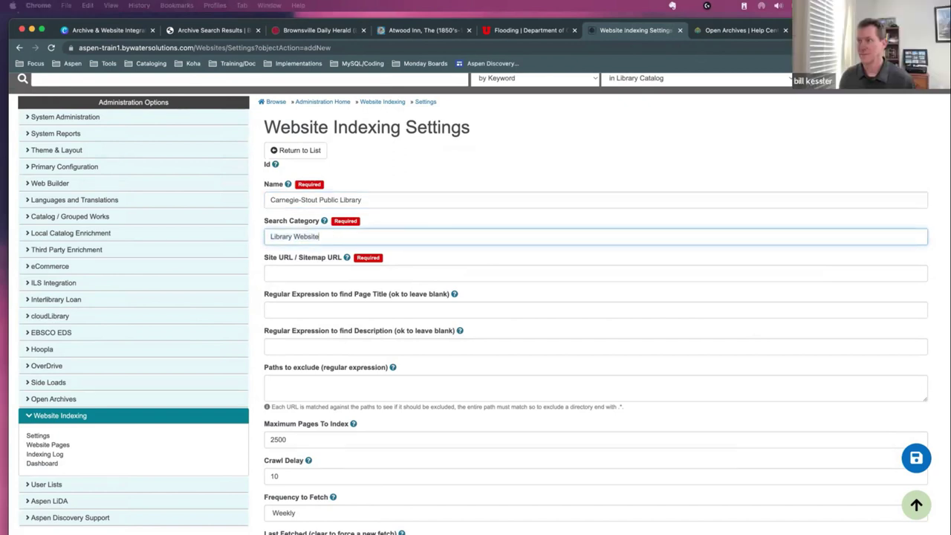
pyautogui.tripleClick(362, 236)
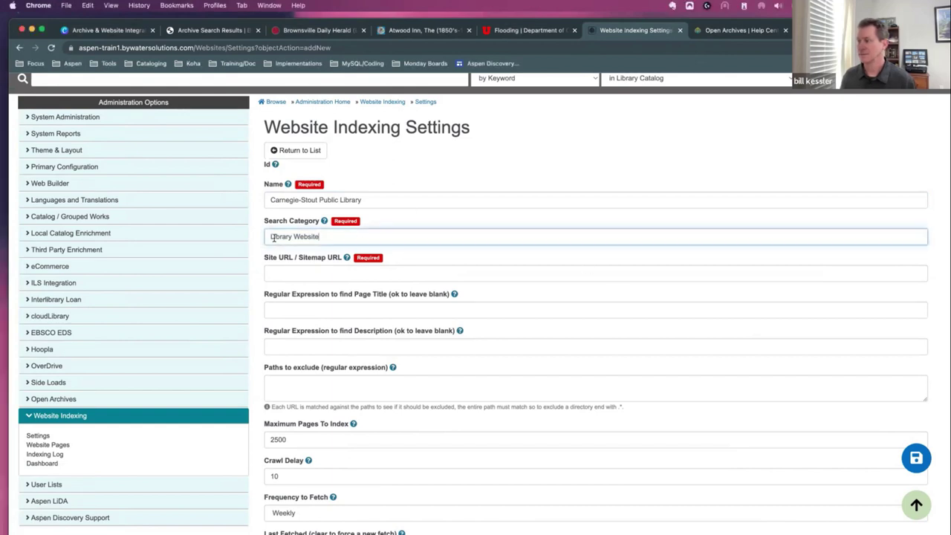
pyautogui.scroll(2, 455, 302)
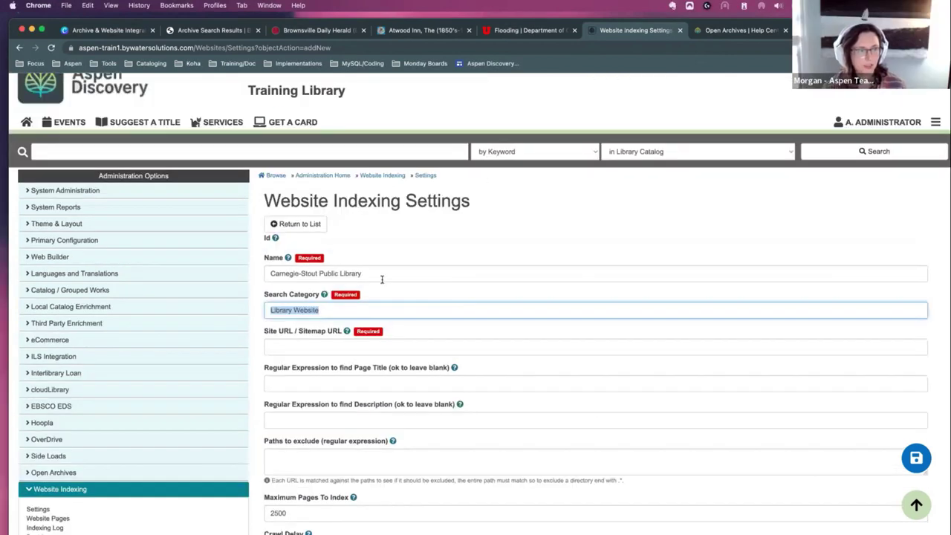
pyautogui.click(333, 307)
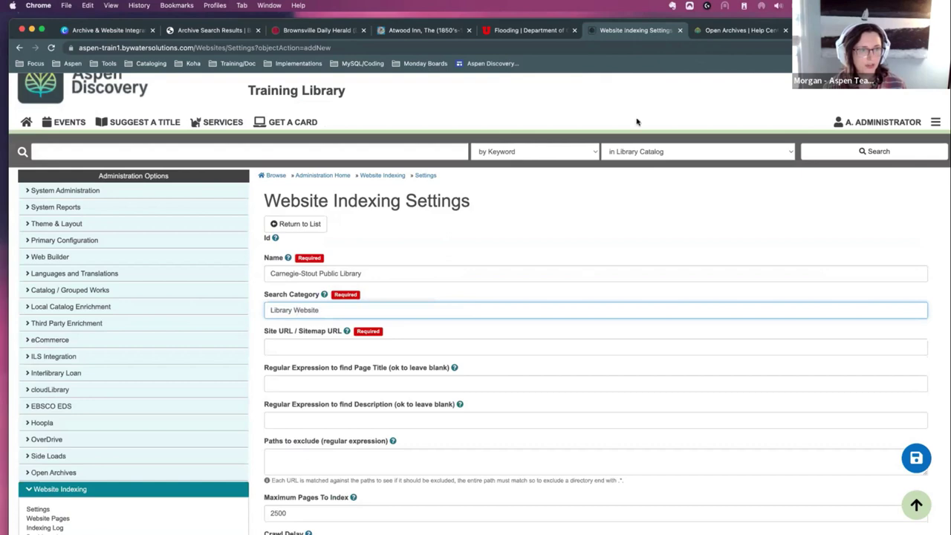
# Step: Compare the search category with the training catalog's search source options and the Website Type facet of MCPL's "career" results
pyautogui.click(654, 153)
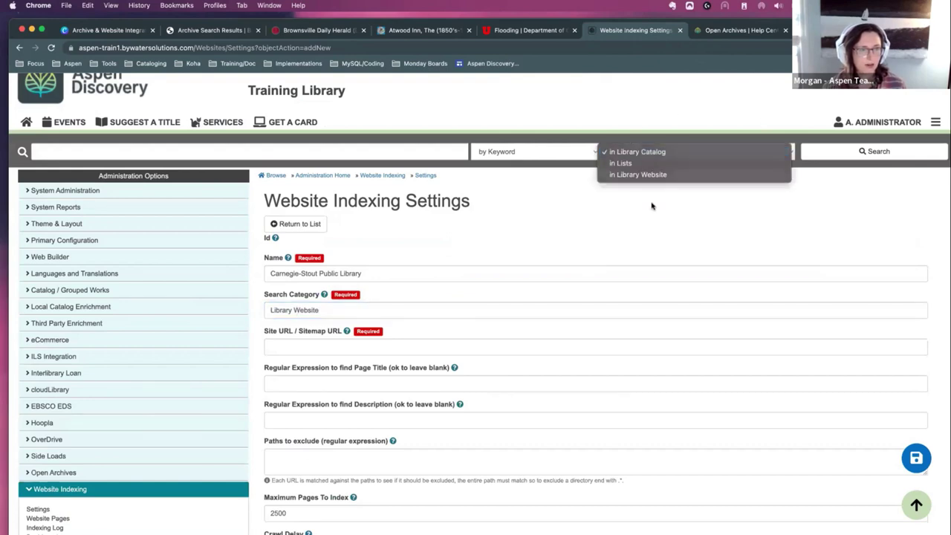
pyautogui.click(566, 177)
pyautogui.press('super+bracketleft')
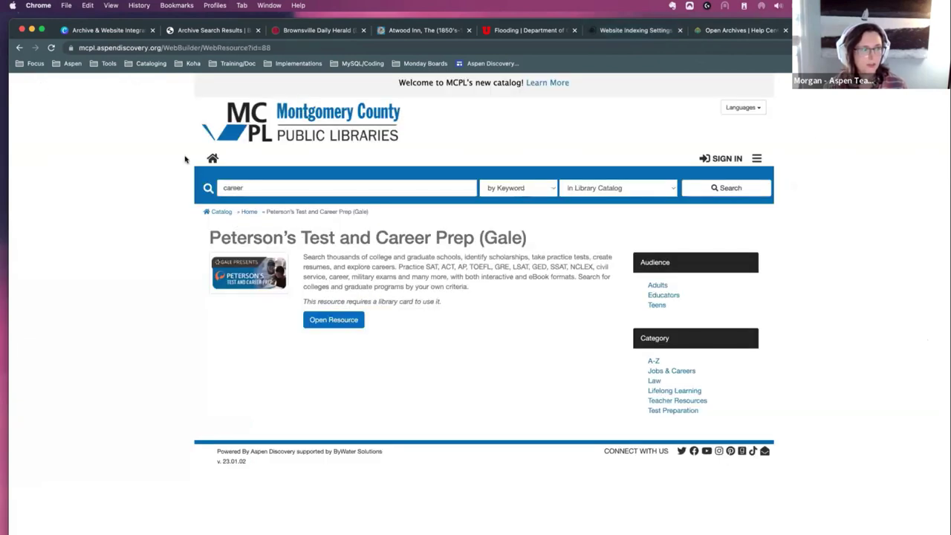
pyautogui.press('super+bracketleft')
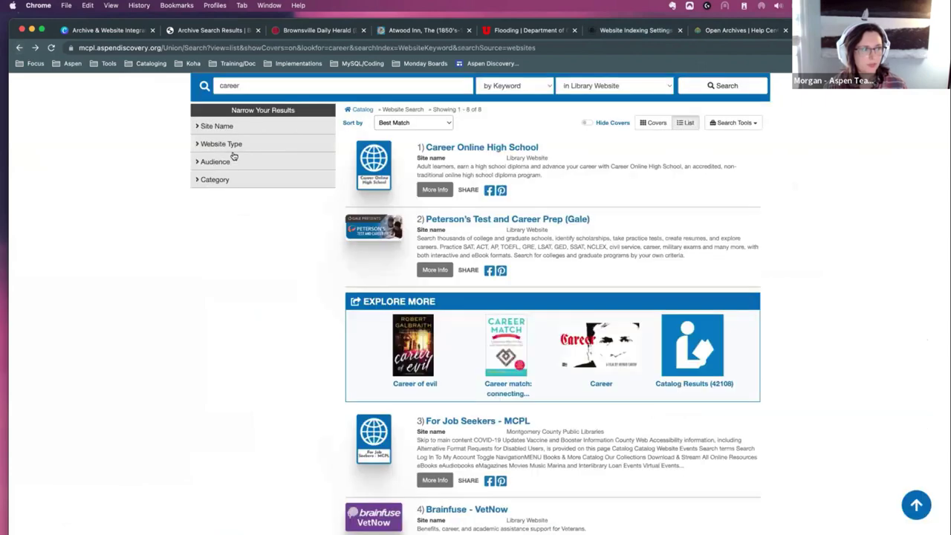
pyautogui.click(243, 145)
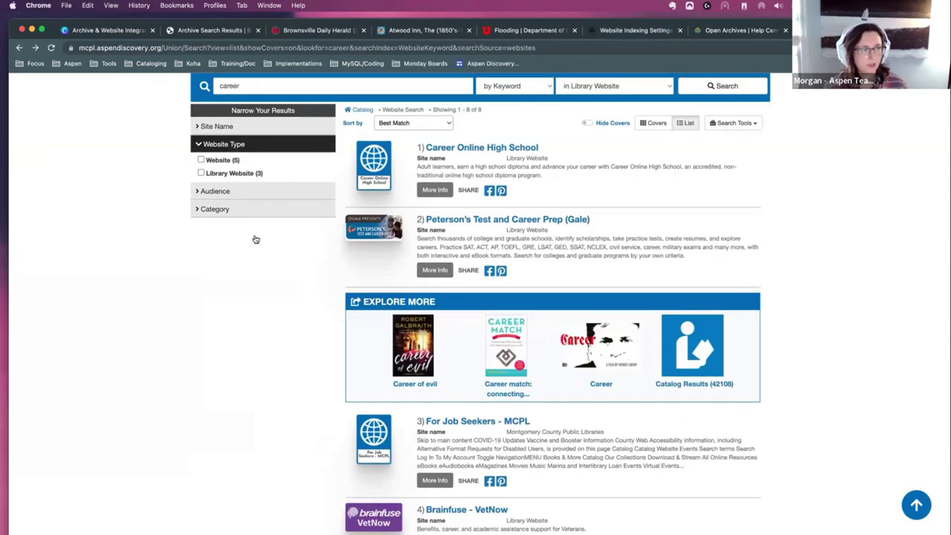
pyautogui.scroll(3, 255, 238)
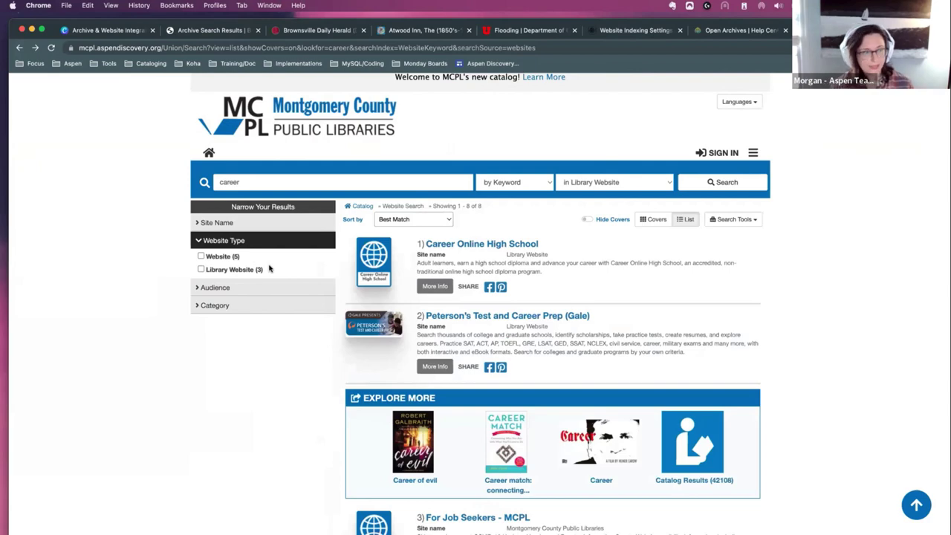
pyautogui.click(564, 30)
pyautogui.click(613, 31)
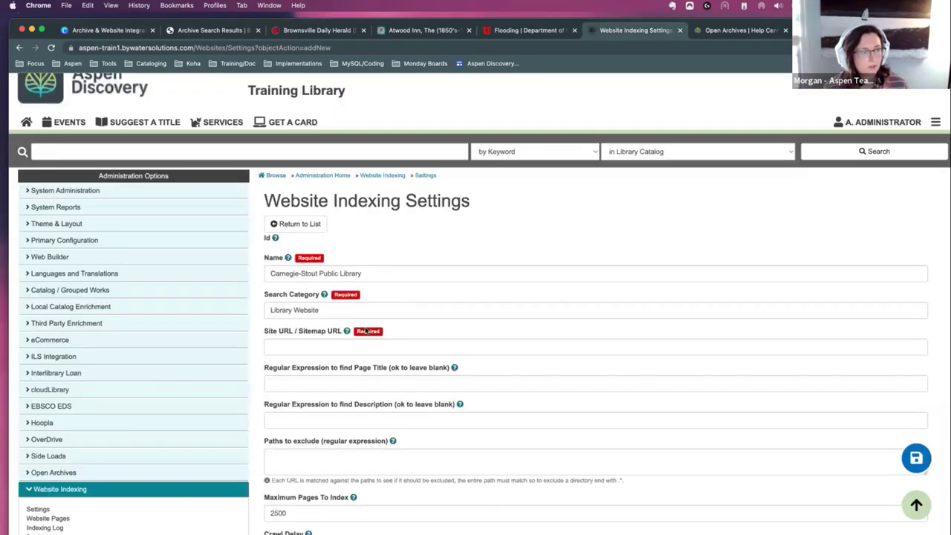
pyautogui.scroll(-2, 358, 290)
pyautogui.click(356, 249)
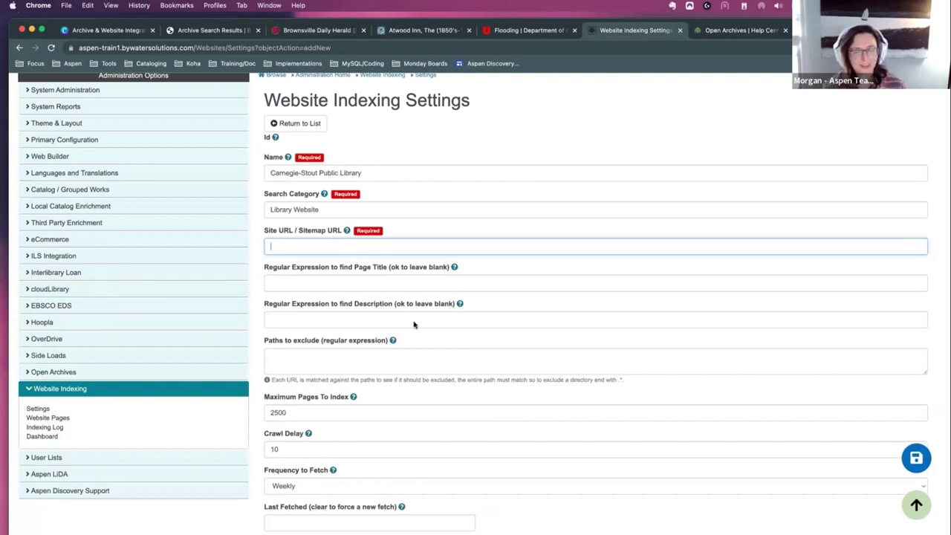
pyautogui.scroll(1, 340, 247)
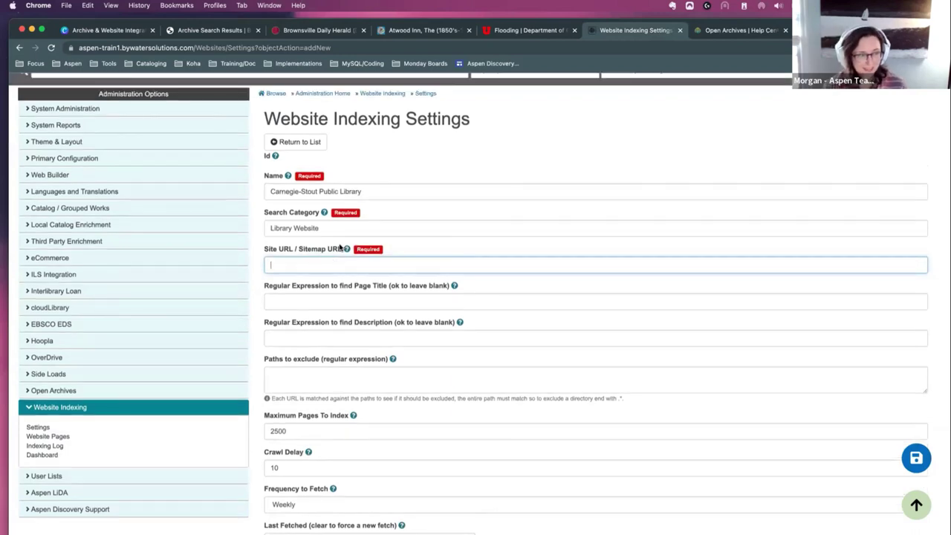
pyautogui.moveTo(346, 250)
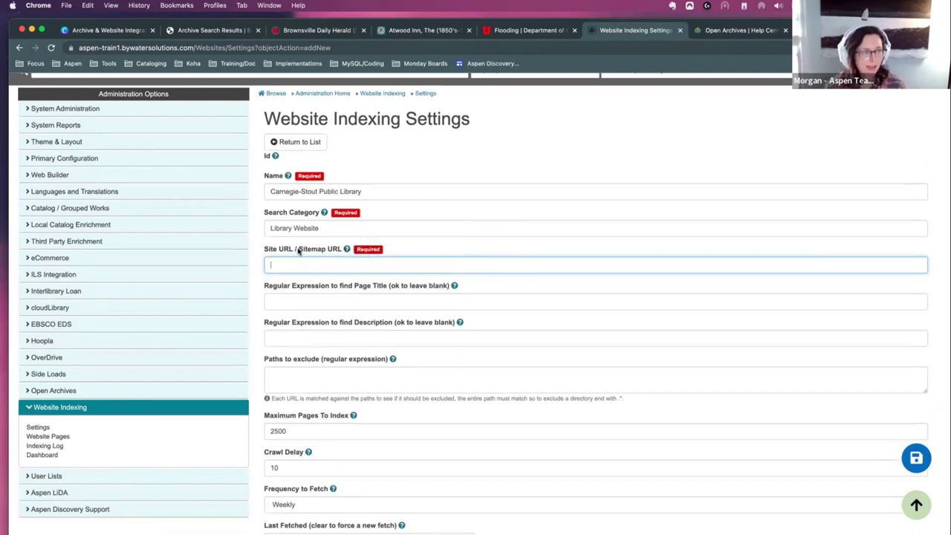
pyautogui.moveTo(298, 251); pyautogui.dragTo(349, 269)
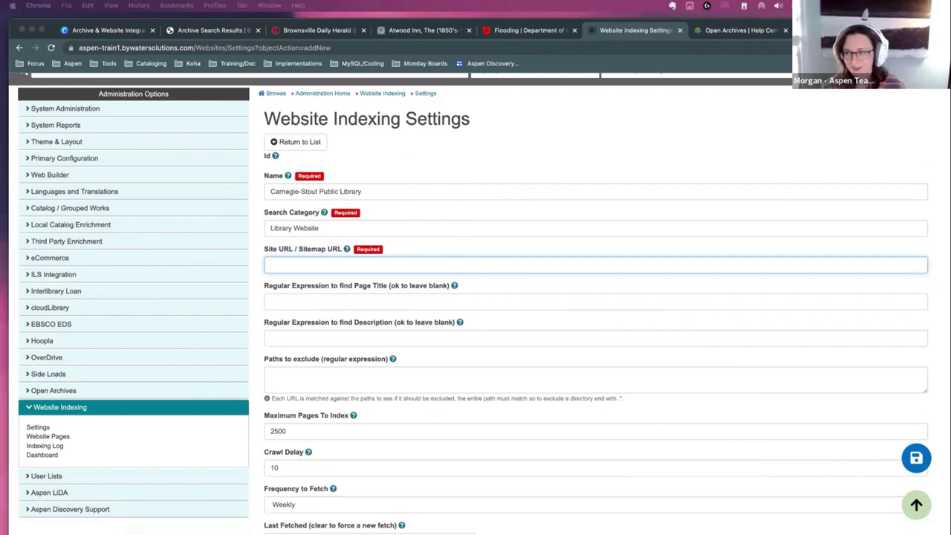
pyautogui.click(317, 267)
pyautogui.write('https://carnegiestout.org')
# Step: Go over the optional regular expression fields for page title and description, leaving both blank
pyautogui.click(369, 300)
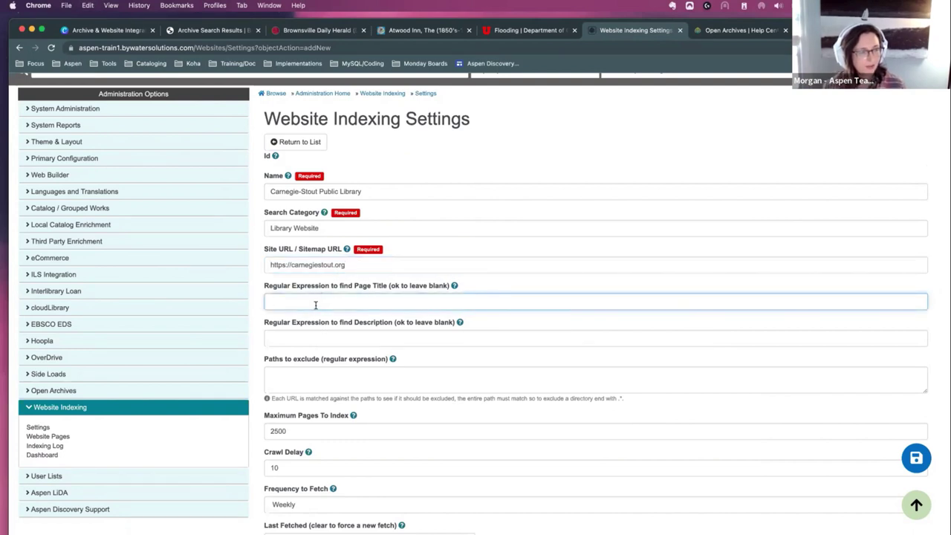
pyautogui.press('Tab')
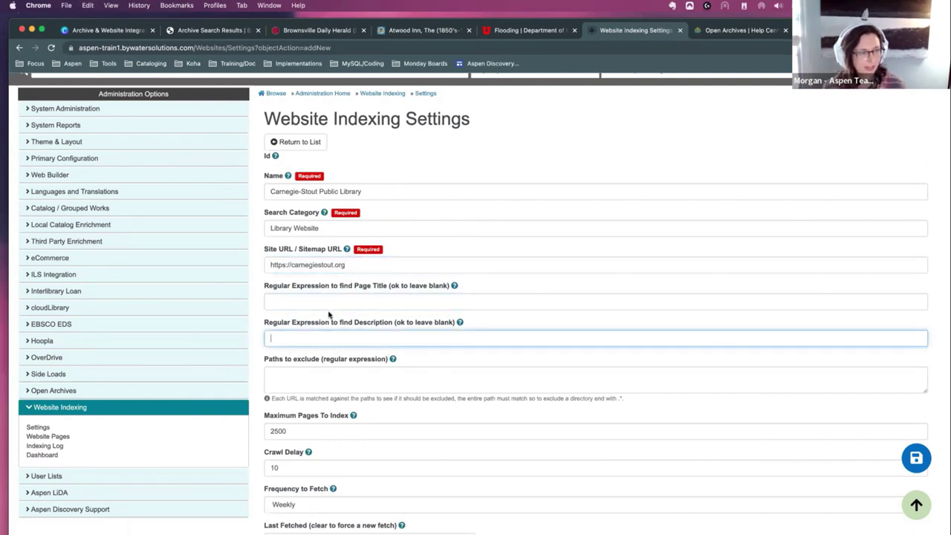
pyautogui.click(382, 296)
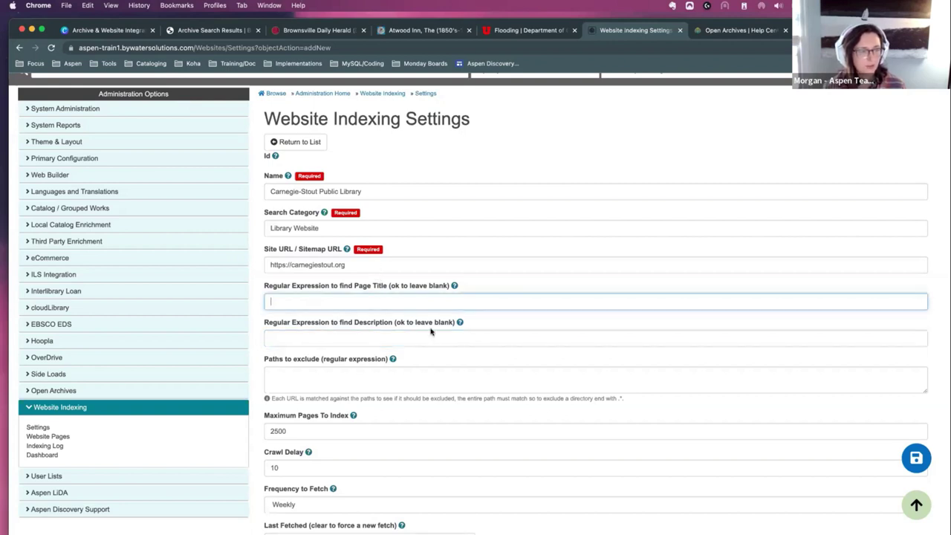
pyautogui.click(410, 339)
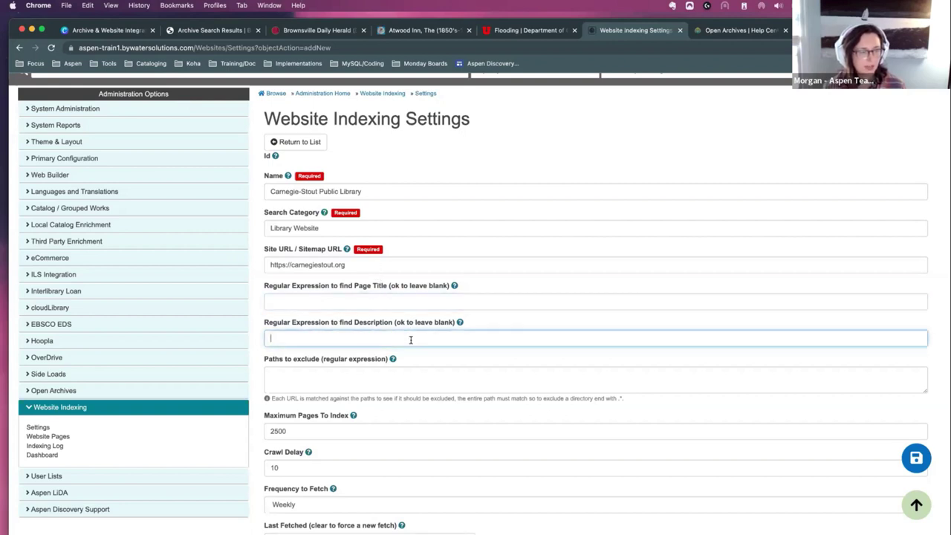
pyautogui.click(452, 299)
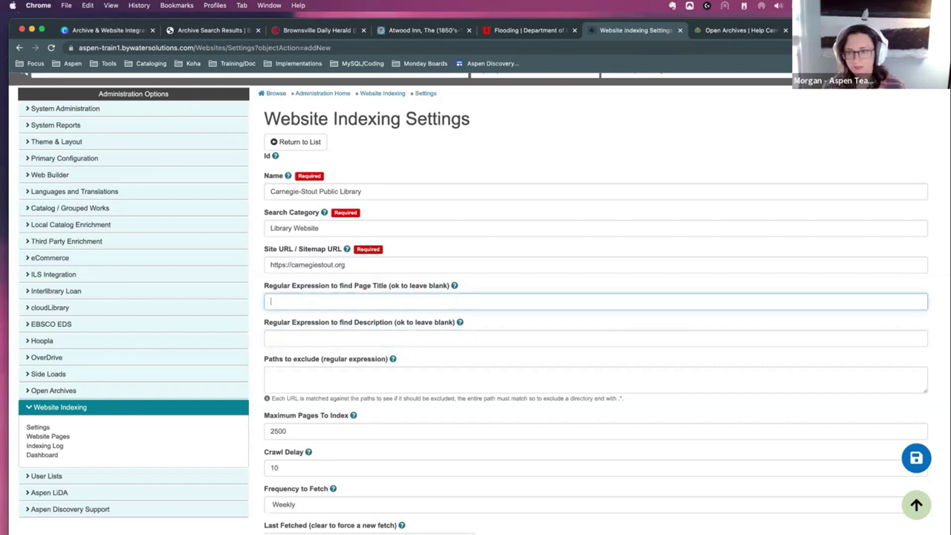
# Step: Exclude tag pages from the website indexing with the path expression .*/tag/.*
pyautogui.scroll(-1, 304, 363)
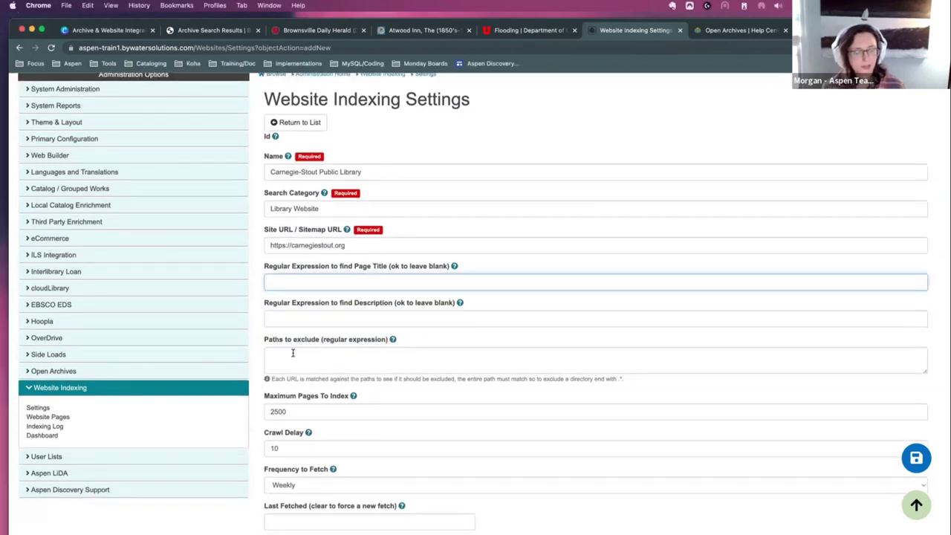
pyautogui.click(292, 353)
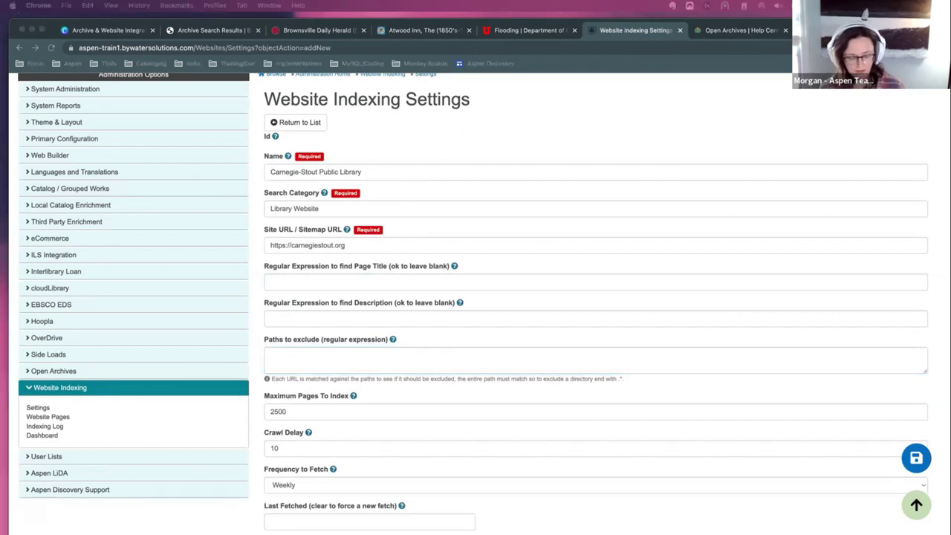
pyautogui.click(370, 360)
pyautogui.write('.*/tag/.*')
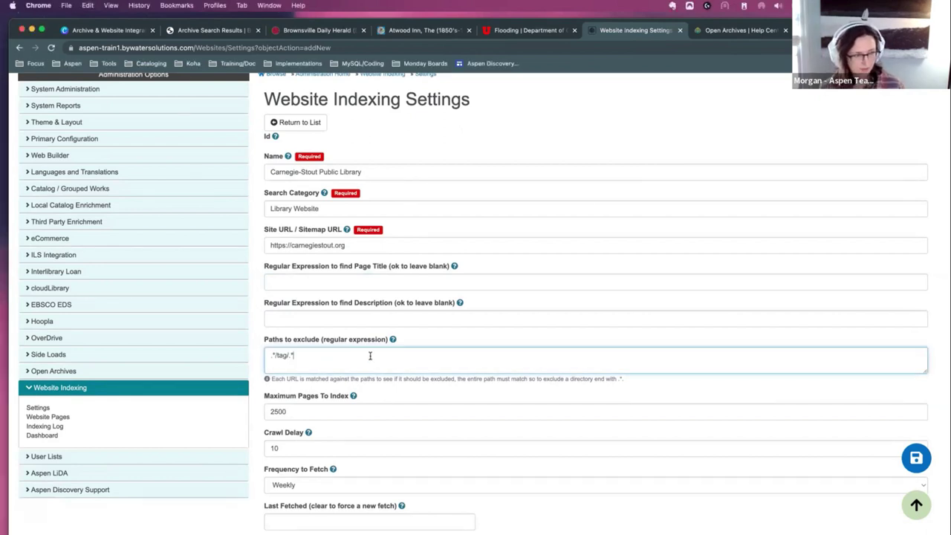
# Step: Go over the excluded path expression, the maximum pages to index and the fetch frequency choices, leaving the frequency at Weekly
pyautogui.tripleClick(294, 356)
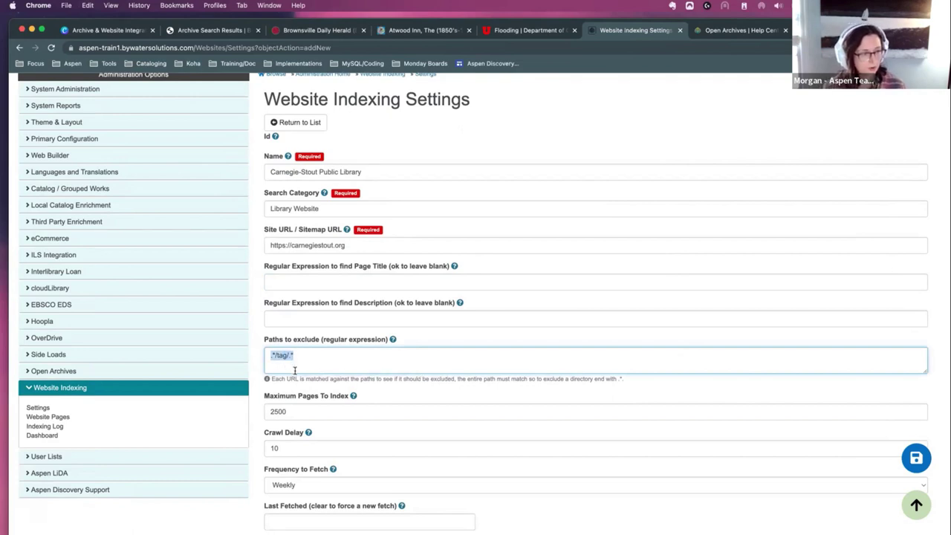
pyautogui.click(294, 356)
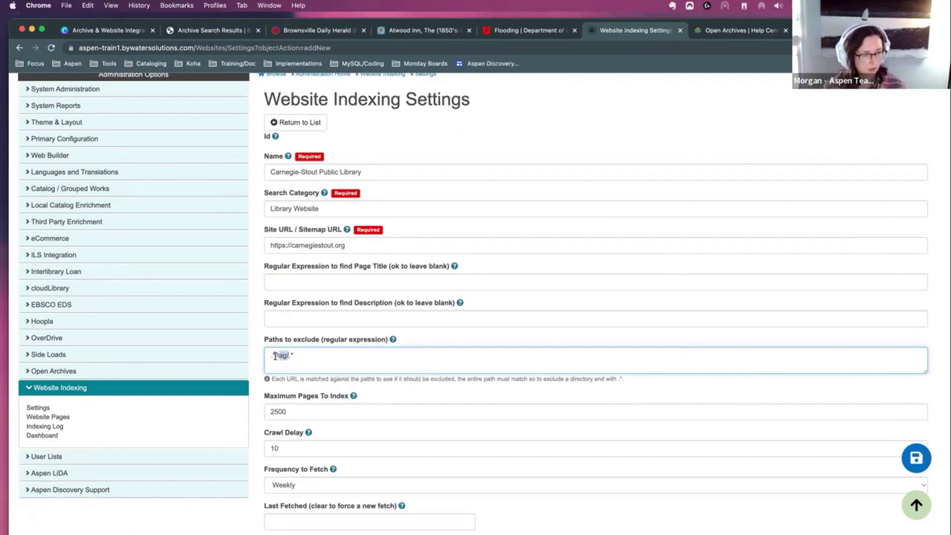
pyautogui.scroll(-3, 390, 402)
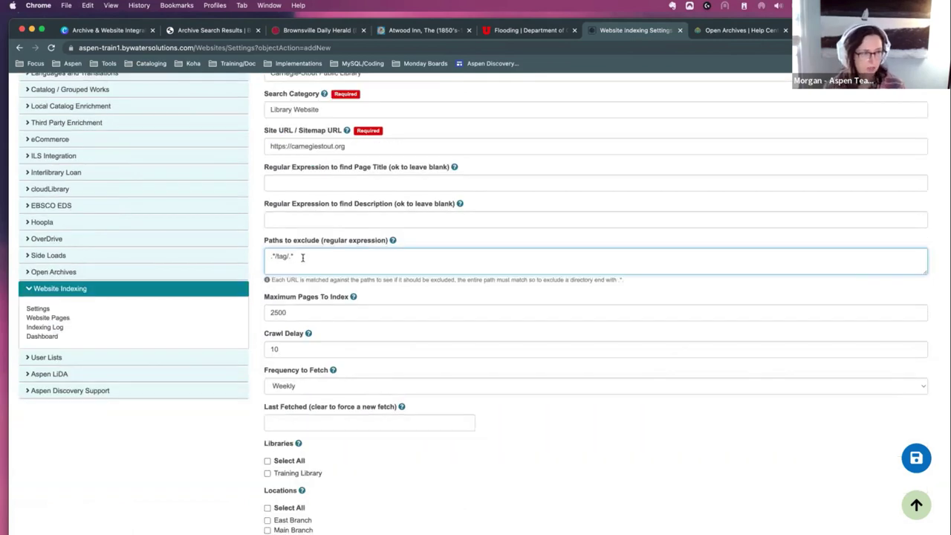
pyautogui.scroll(-3, 359, 275)
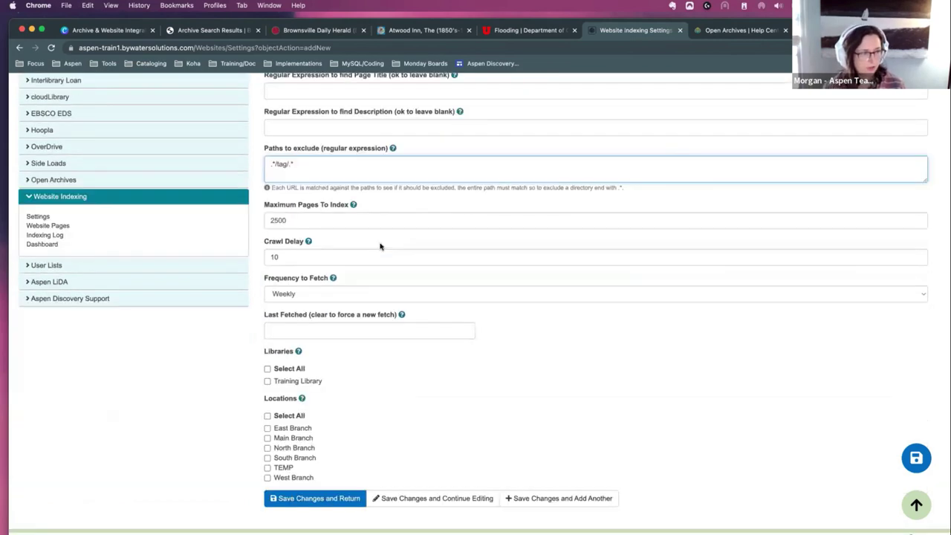
pyautogui.click(301, 219)
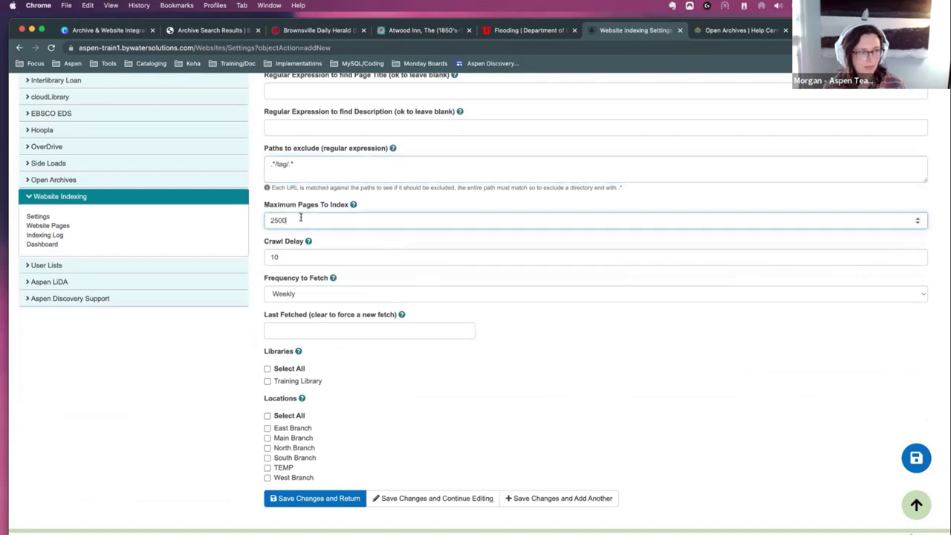
pyautogui.click(345, 294)
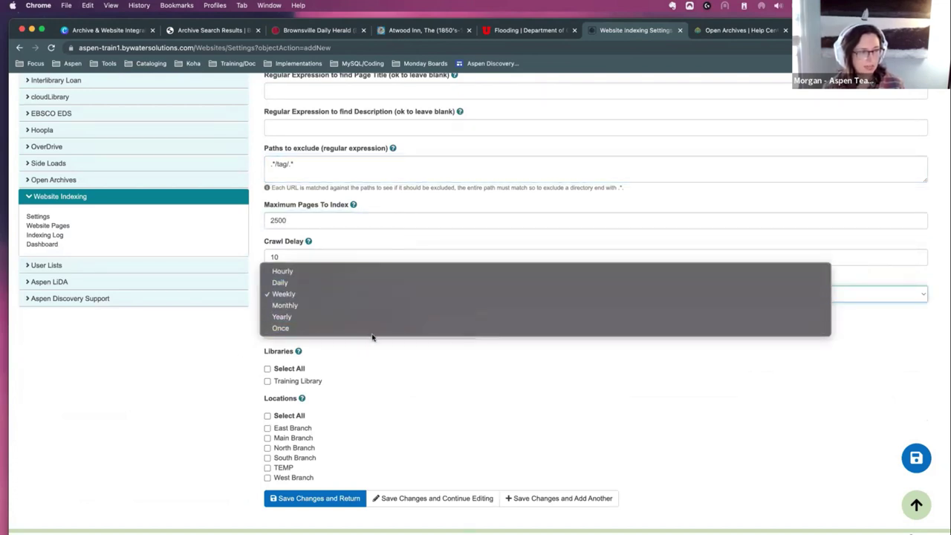
pyautogui.click(145, 349)
pyautogui.click(378, 291)
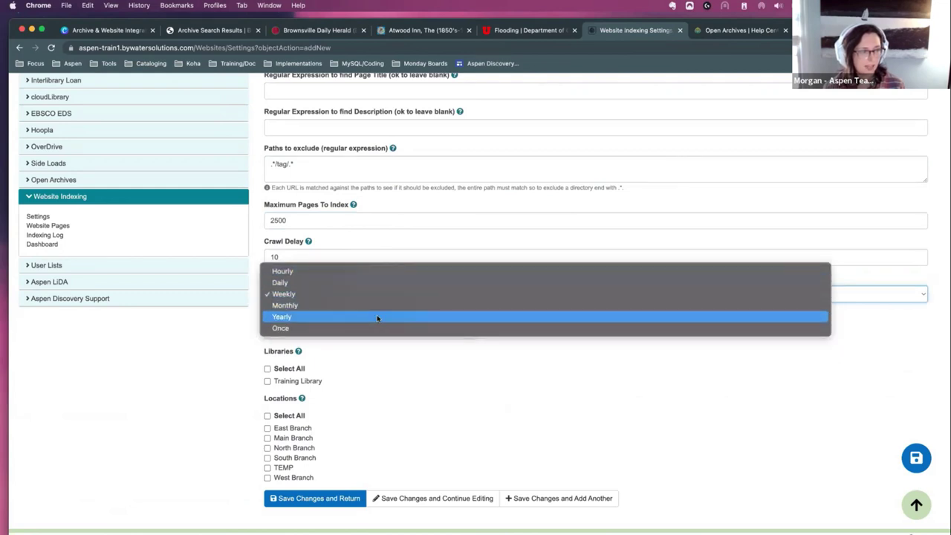
pyautogui.click(201, 333)
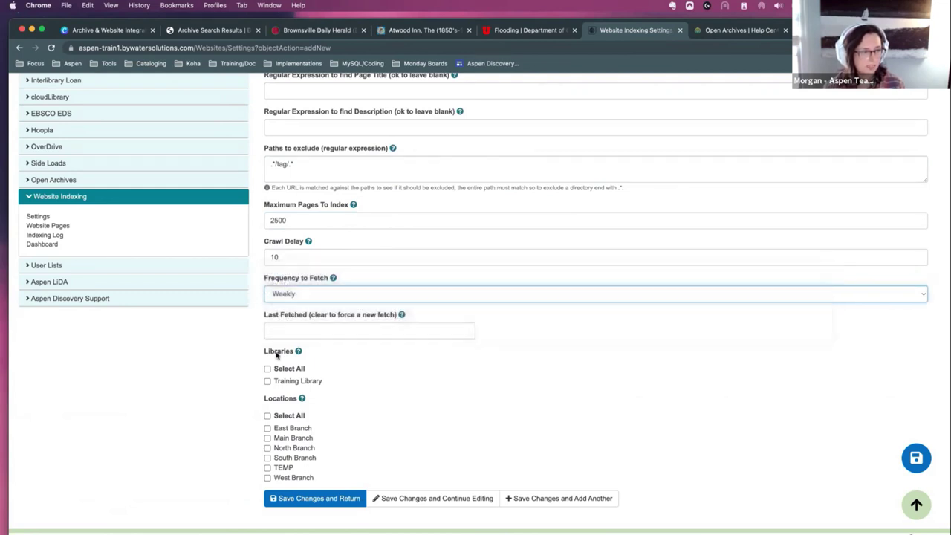
# Step: Assign the website indexing entry to all libraries and all locations, and save it while staying in the editor
pyautogui.click(289, 369)
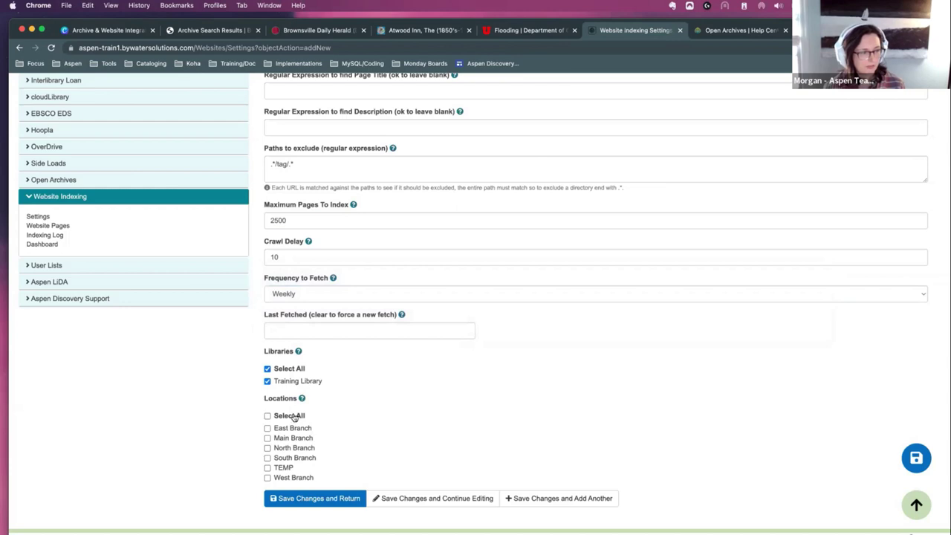
pyautogui.click(296, 416)
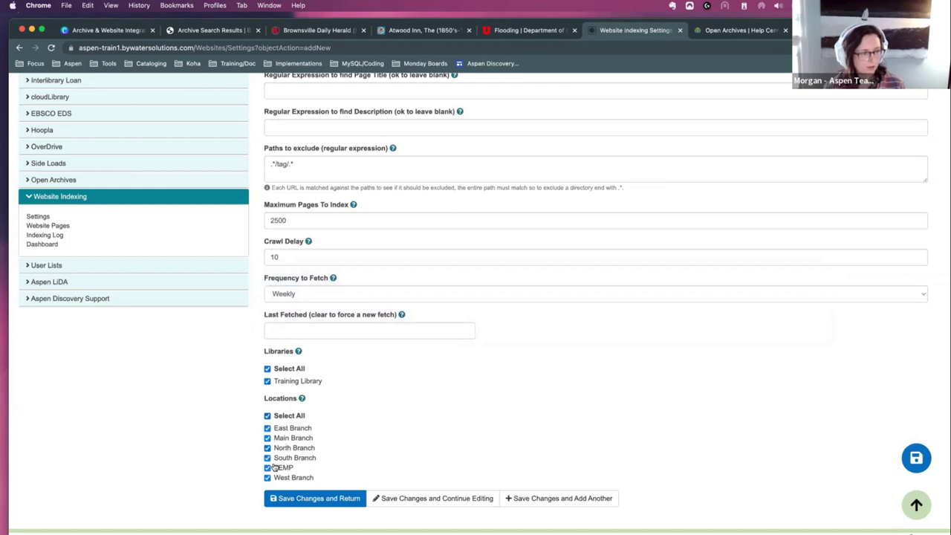
pyautogui.click(431, 503)
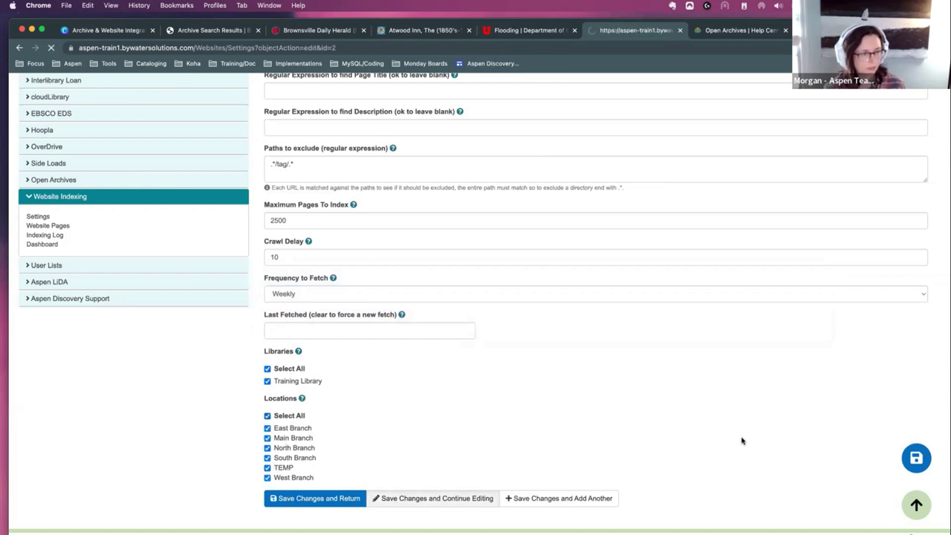
# Step: Check the catalog's search source options for Library Website without changing the selected source
pyautogui.scroll(-3, 401, 366)
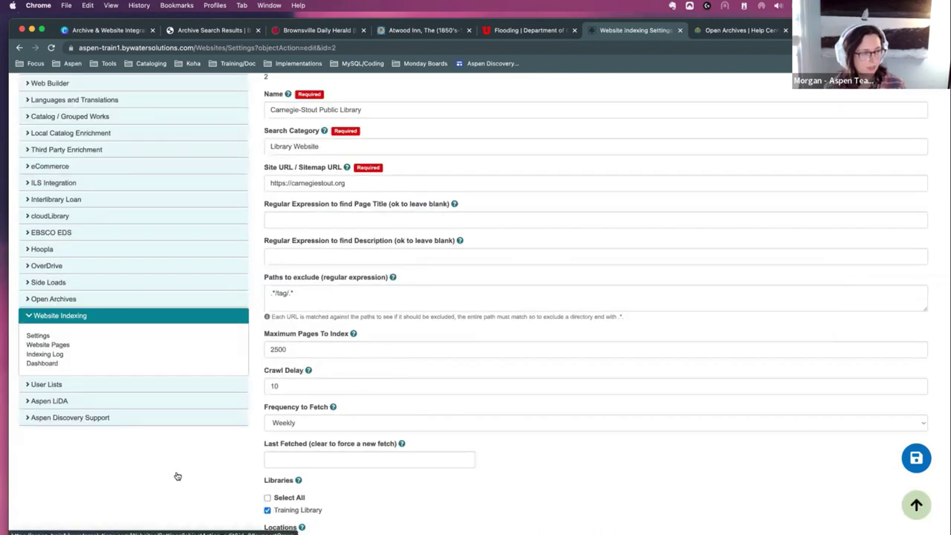
pyautogui.scroll(2, 374, 450)
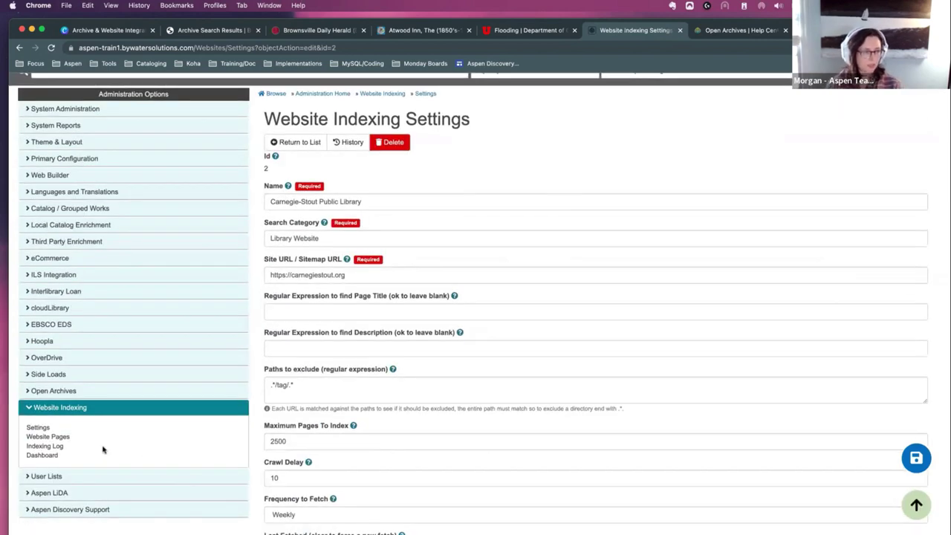
pyautogui.scroll(1, 478, 414)
pyautogui.scroll(3, 478, 414)
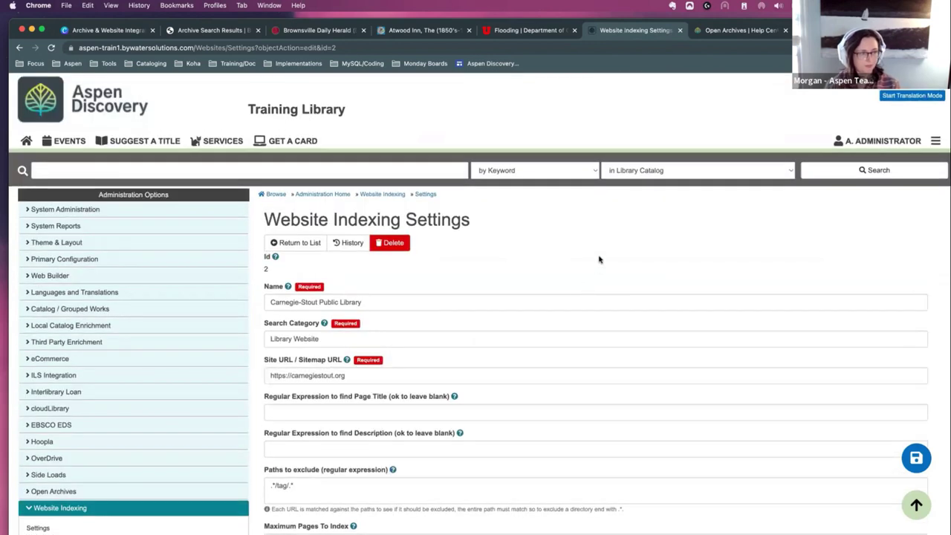
pyautogui.click(644, 181)
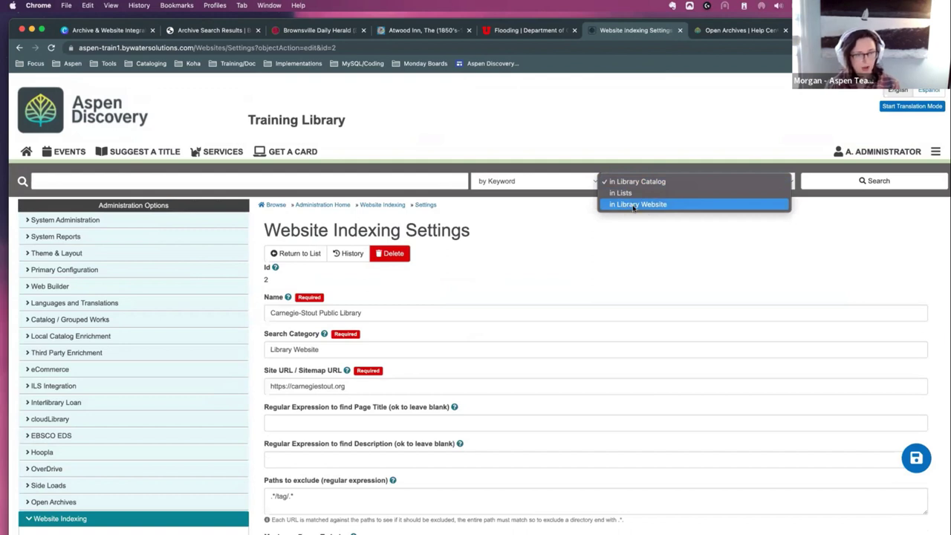
pyautogui.click(640, 243)
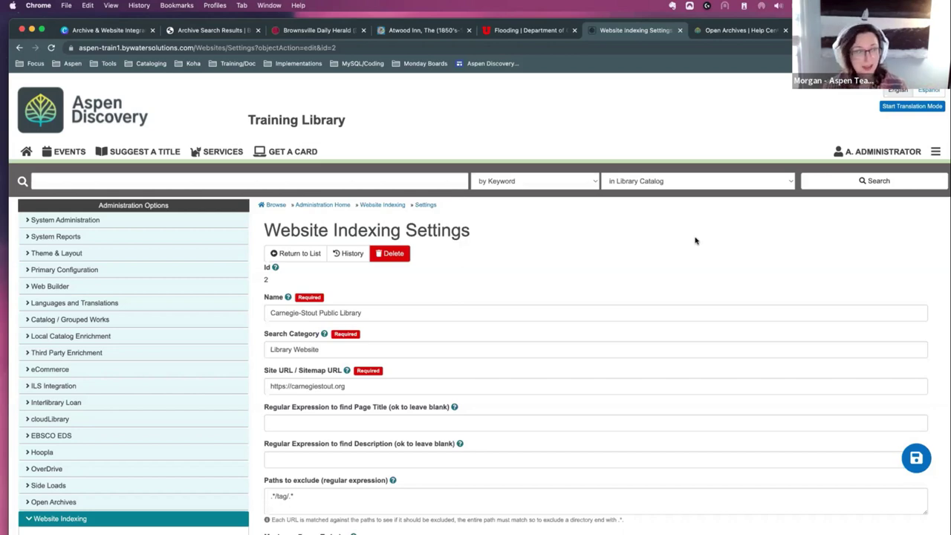
# Step: Go to the Web Builder's Web Resources and start a new web resource entry
pyautogui.scroll(-3, 486, 272)
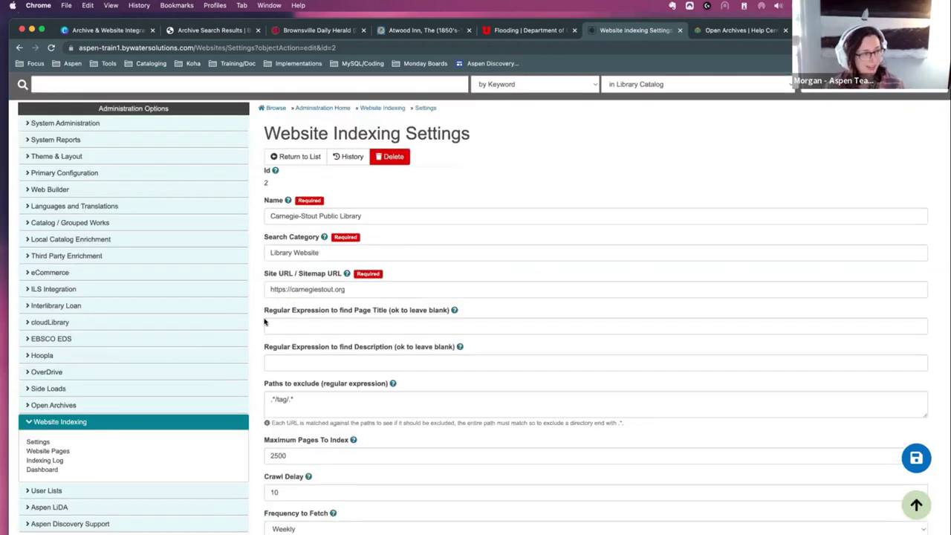
pyautogui.scroll(3, 204, 342)
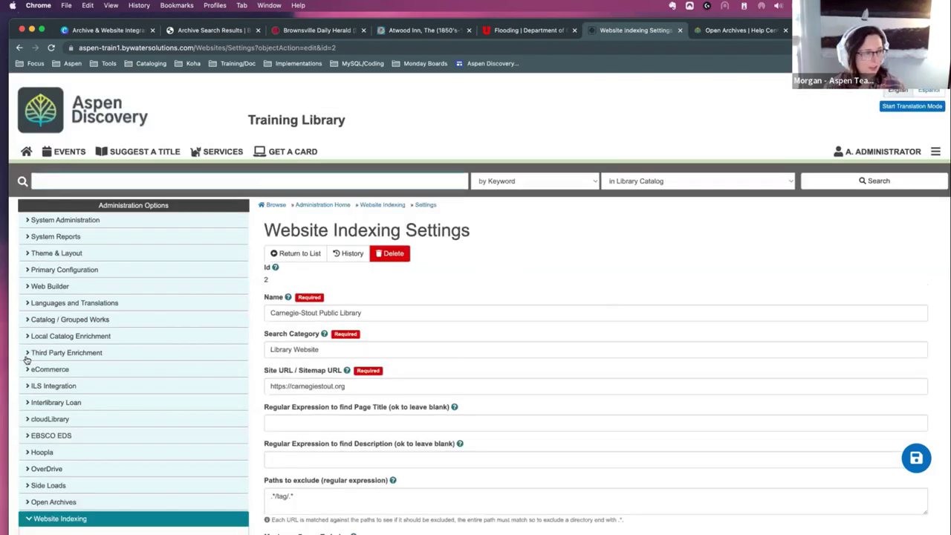
pyautogui.scroll(-1, 26, 360)
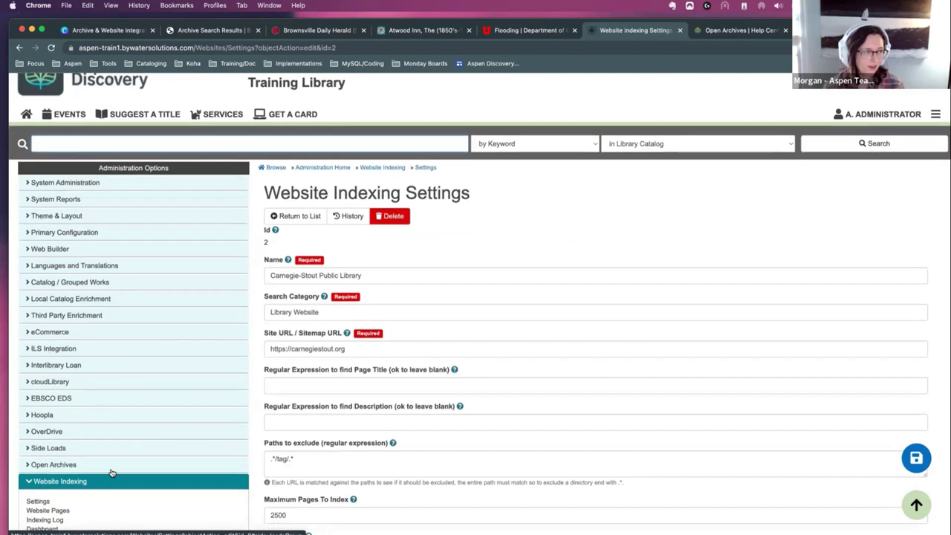
pyautogui.scroll(-1, 110, 256)
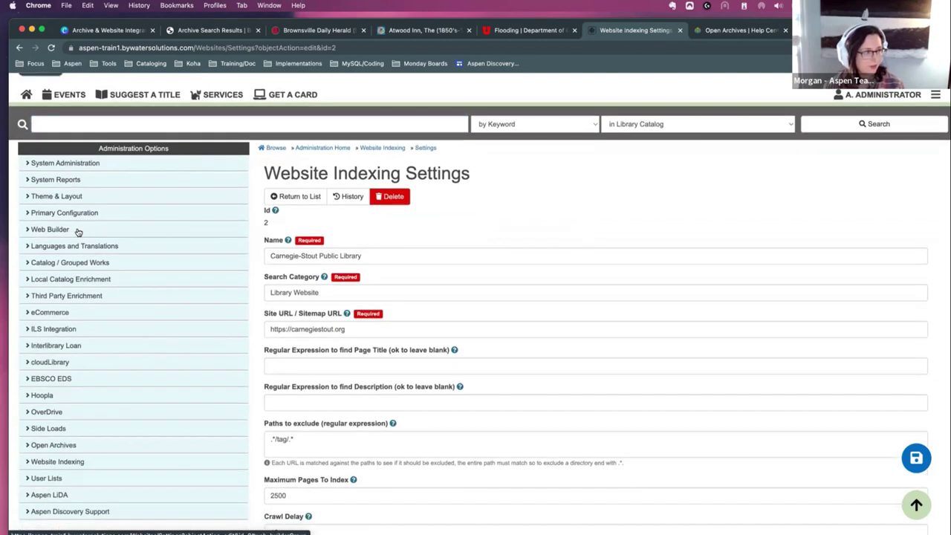
pyautogui.click(48, 230)
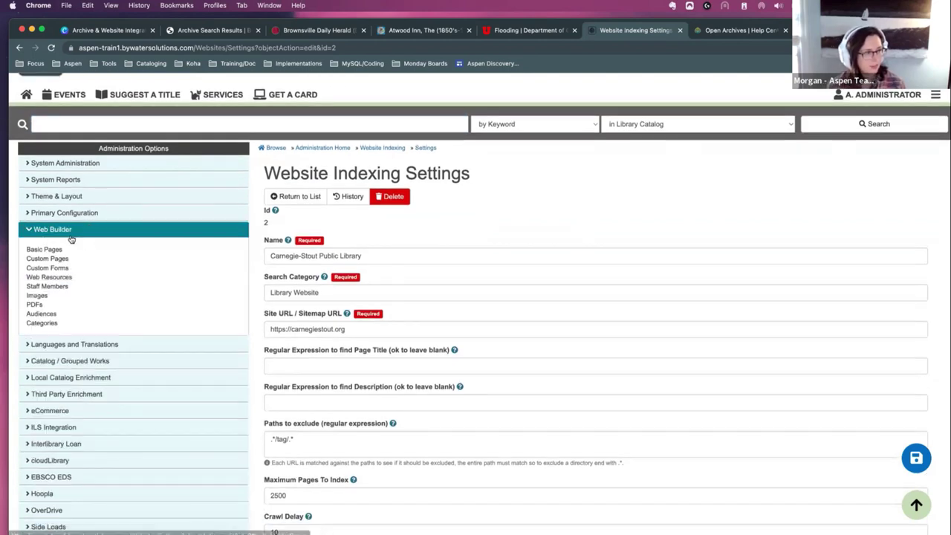
pyautogui.click(52, 278)
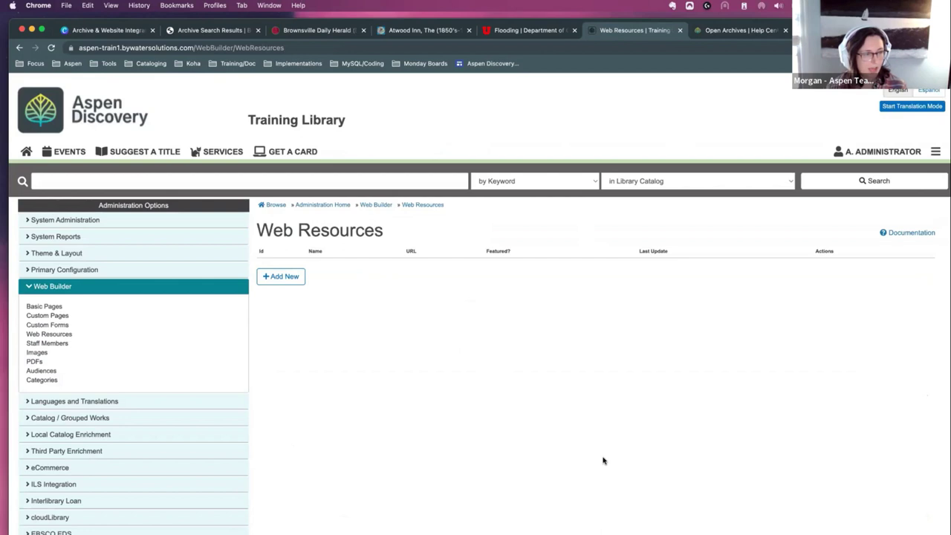
pyautogui.click(288, 275)
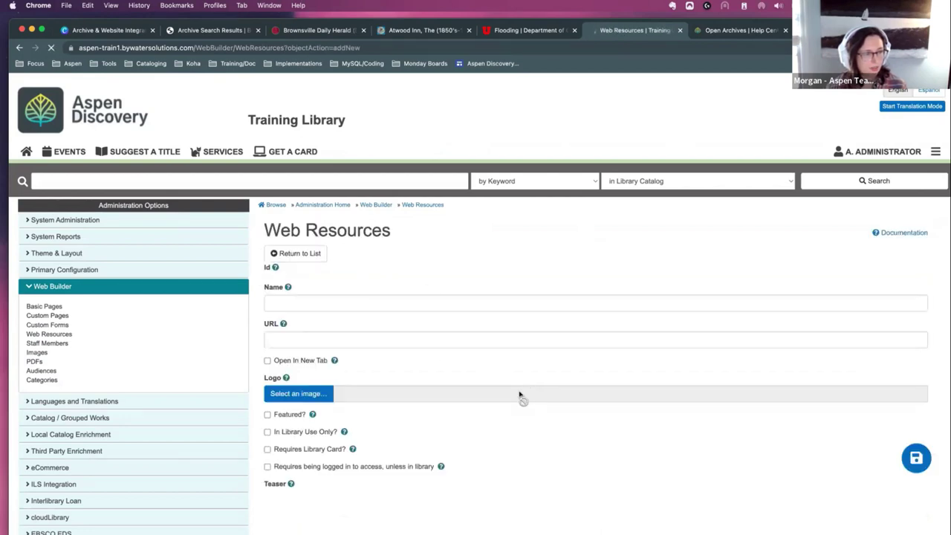
# Step: Look through the blank web resource form, from name, URL and access options to teaser, description, audience and categories
pyautogui.scroll(-2, 312, 214)
pyautogui.click(309, 207)
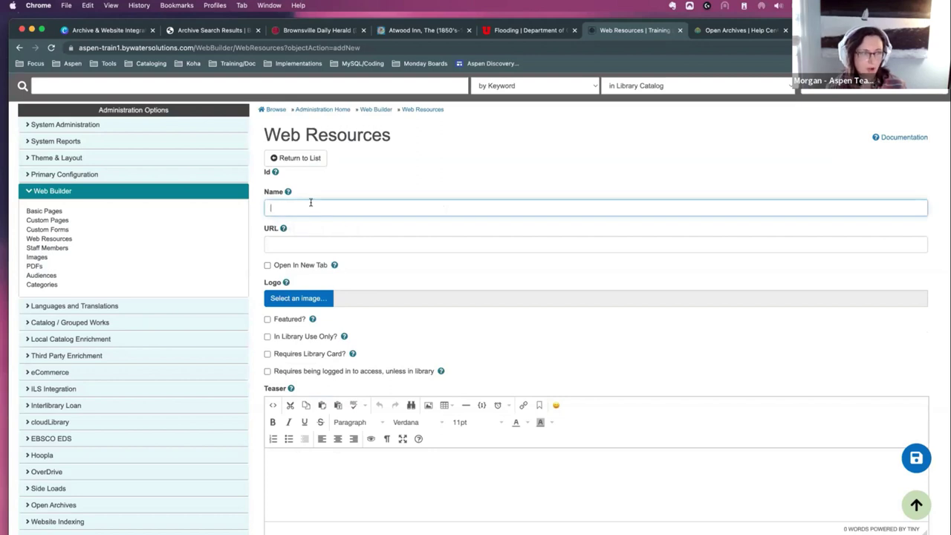
pyautogui.click(315, 243)
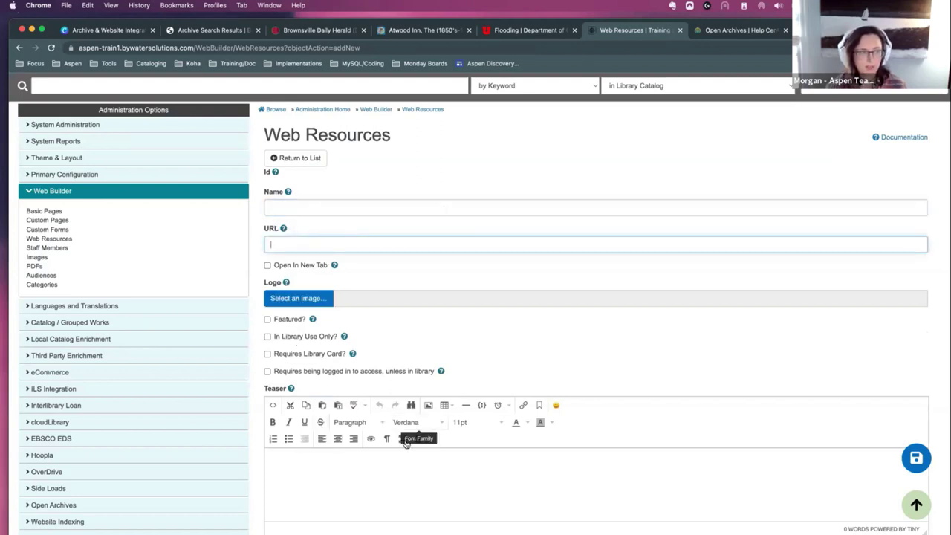
pyautogui.scroll(-5, 361, 265)
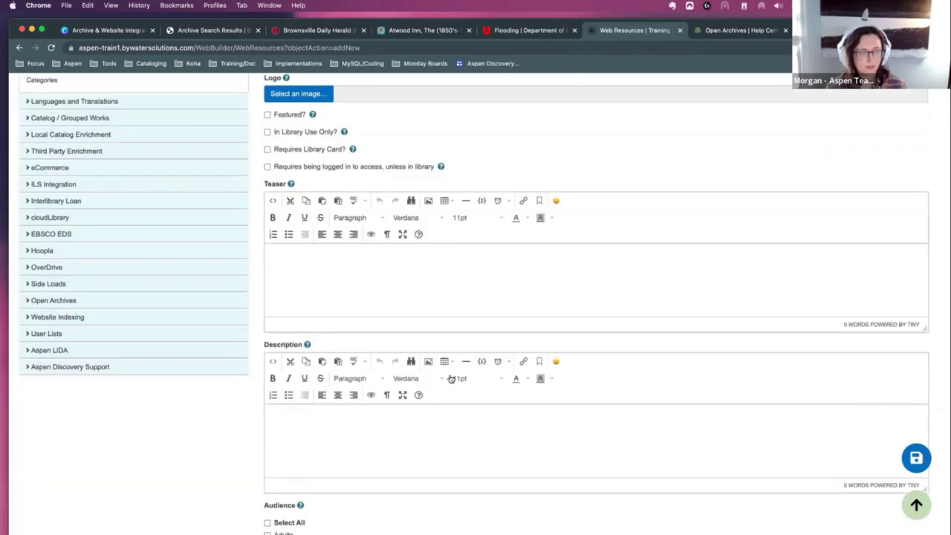
pyautogui.scroll(-5, 432, 476)
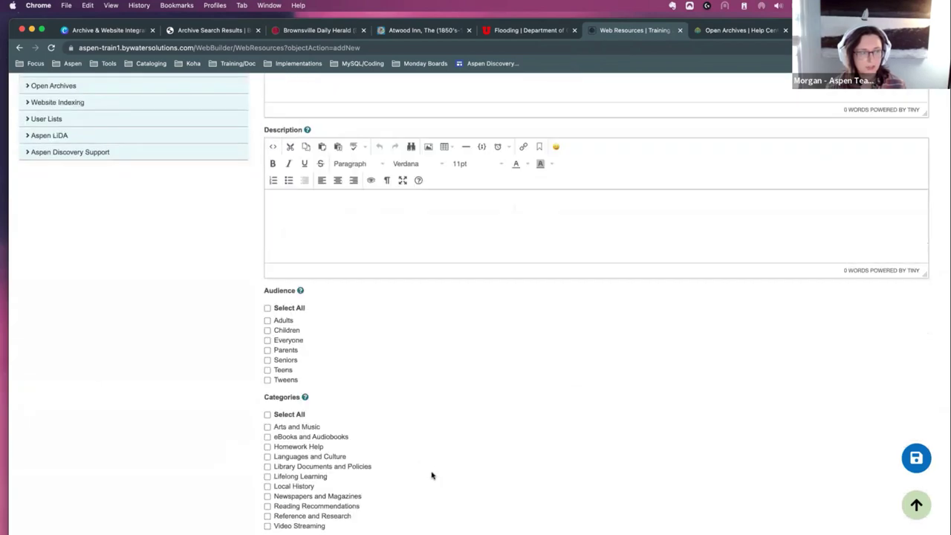
pyautogui.scroll(12, 432, 475)
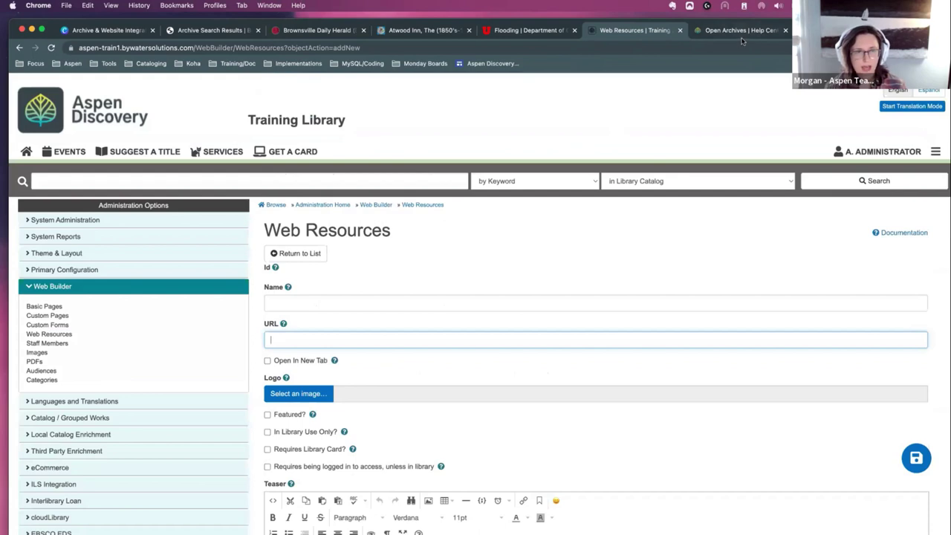
# Step: Open the Salina Public Library catalog and examine the featured resources and resource categories on its Resources page
pyautogui.click(741, 34)
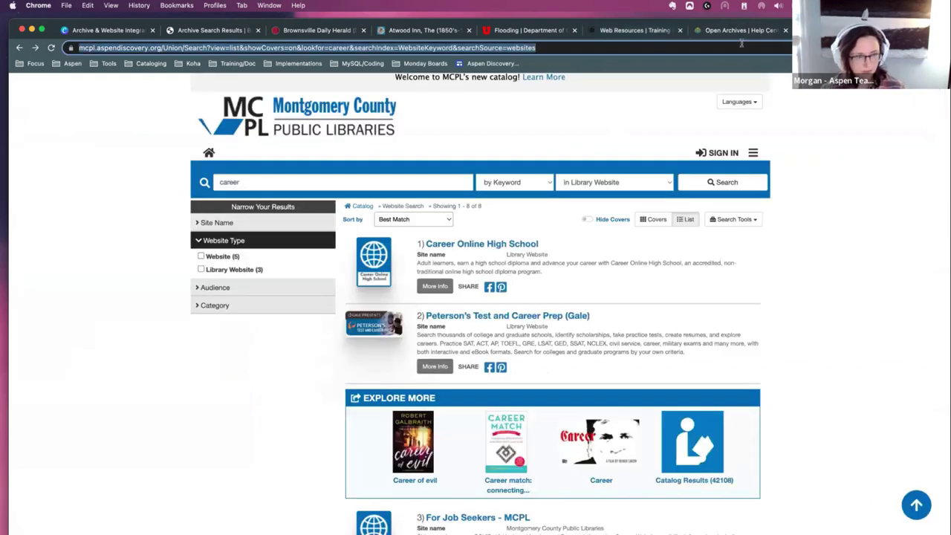
pyautogui.write('salin')
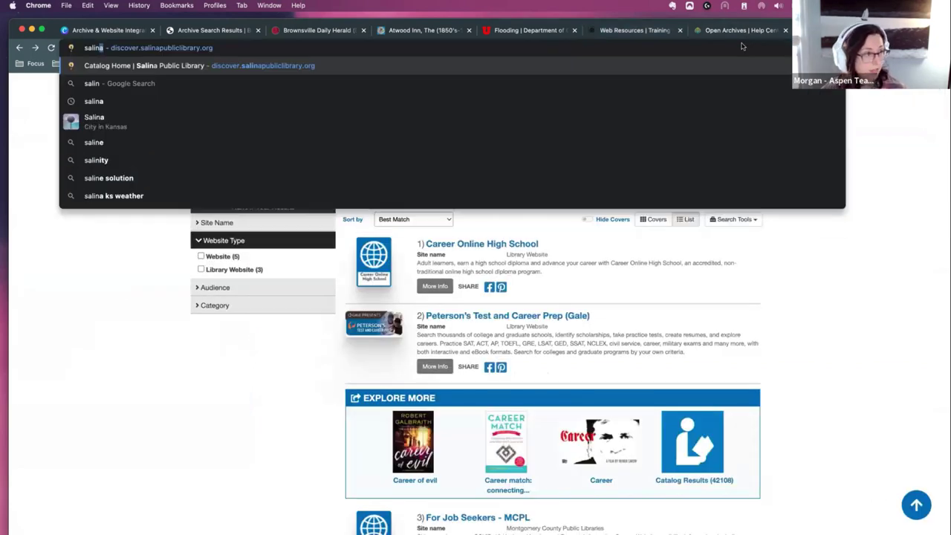
pyautogui.press('Return')
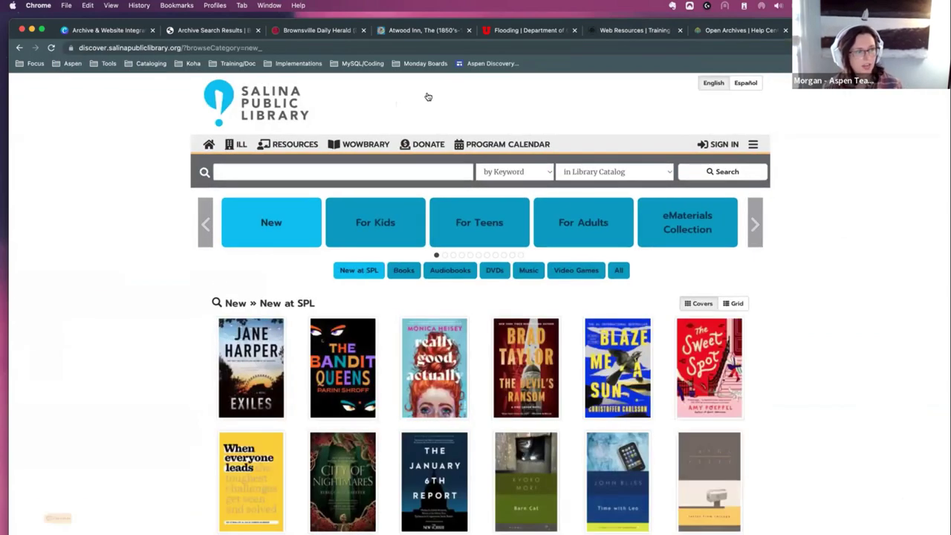
pyautogui.click(283, 146)
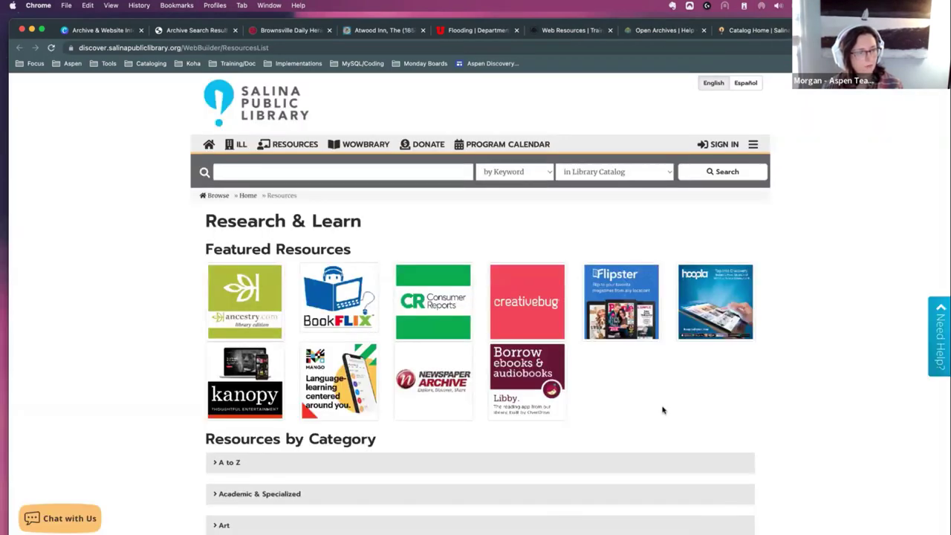
pyautogui.scroll(-1, 646, 372)
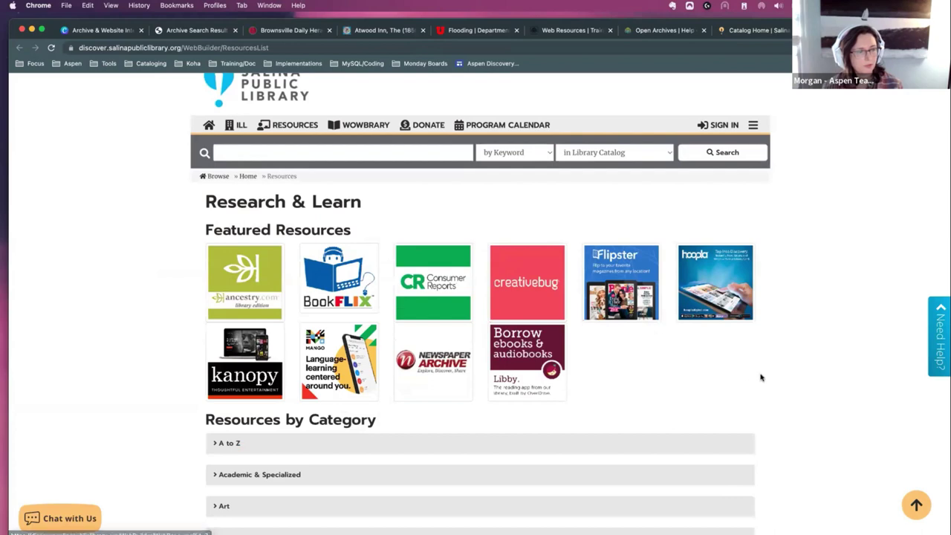
pyautogui.scroll(-1, 714, 325)
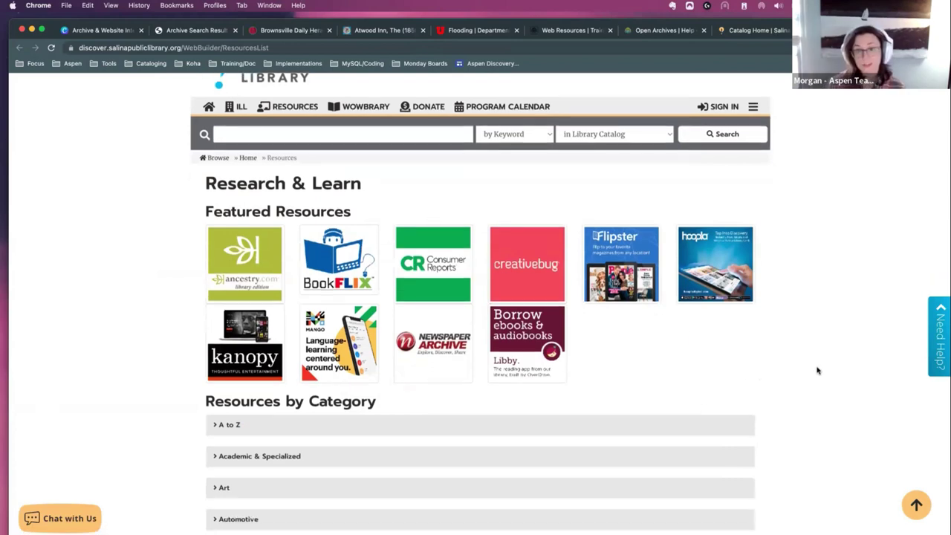
pyautogui.scroll(-10, 836, 366)
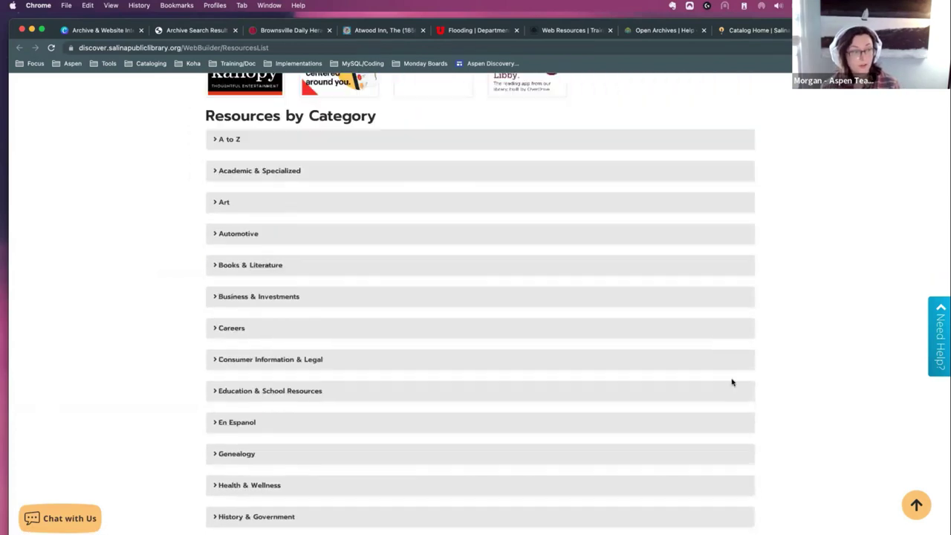
# Step: Expand the Careers, Business & Investments and Books & Literature resource categories, then open the BookFLIX resource from Books & Literature and look through its page
pyautogui.click(237, 329)
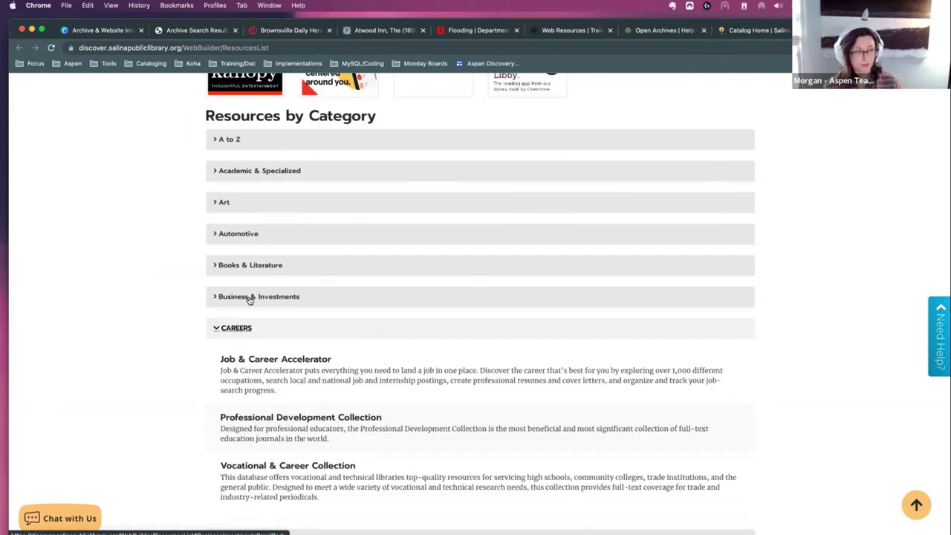
pyautogui.click(250, 297)
pyautogui.click(267, 267)
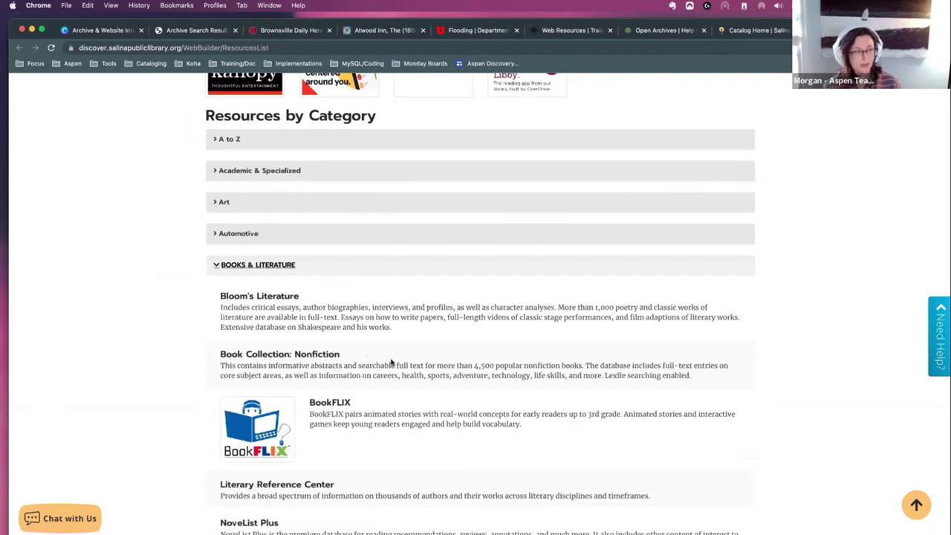
pyautogui.scroll(-2, 334, 349)
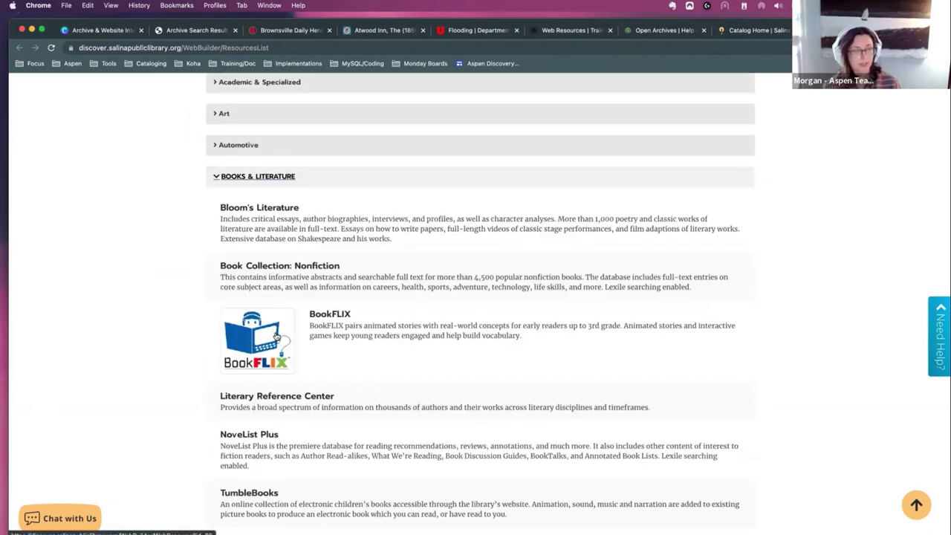
pyautogui.click(284, 337)
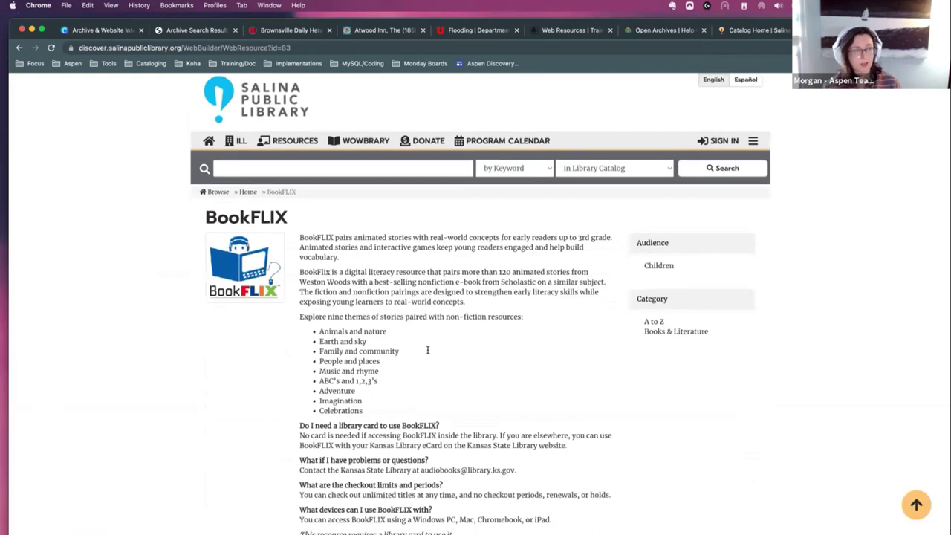
pyautogui.scroll(-3, 461, 368)
pyautogui.scroll(3, 492, 386)
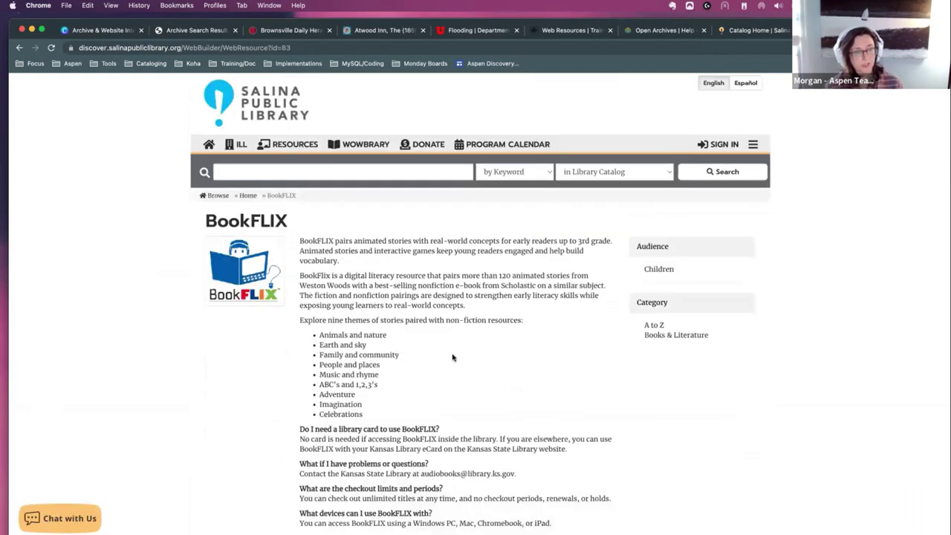
# Step: Review the catalog's search source options, then run a keyword search for "bookflix" in Library Website
pyautogui.click(587, 174)
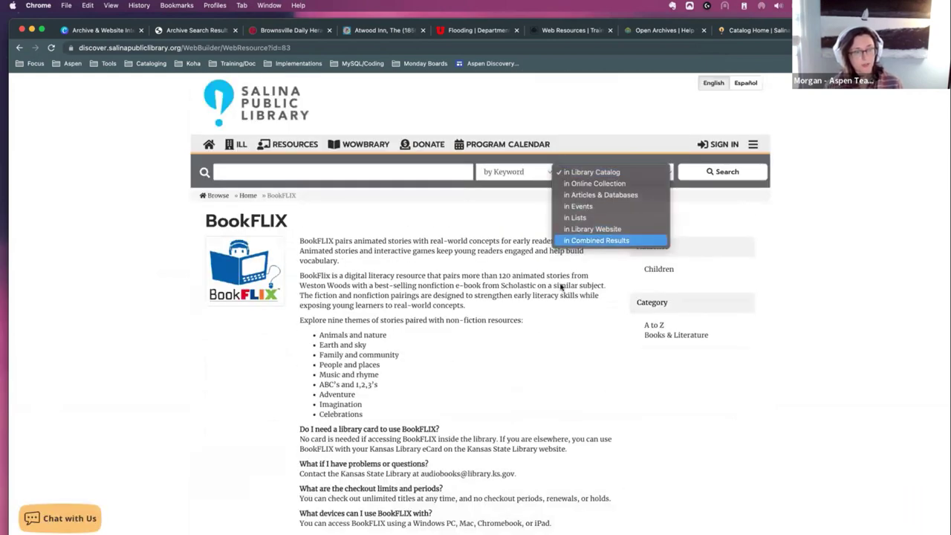
pyautogui.click(454, 244)
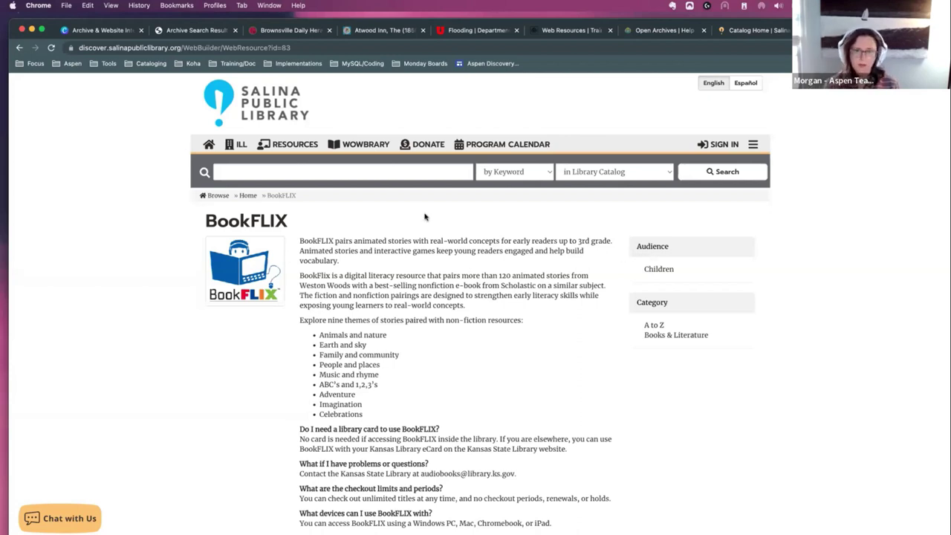
pyautogui.click(381, 174)
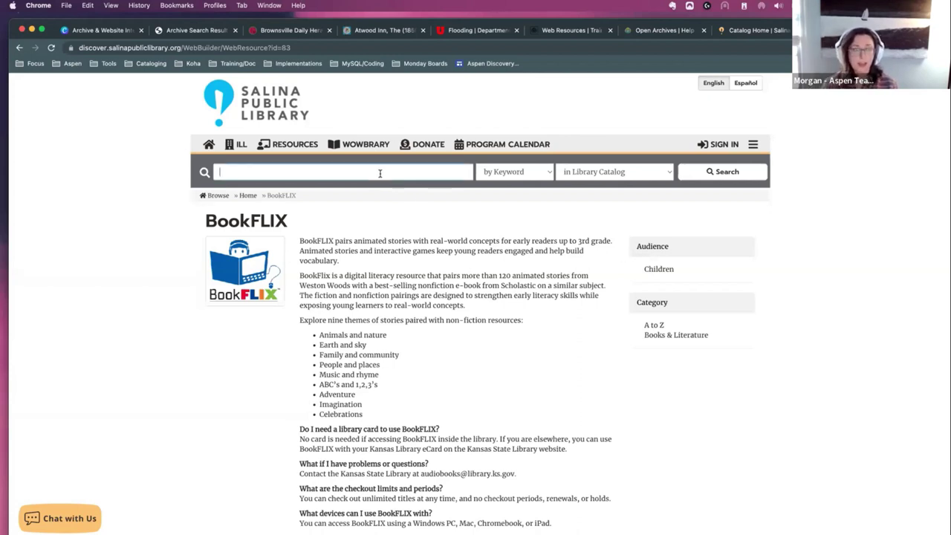
pyautogui.click(574, 179)
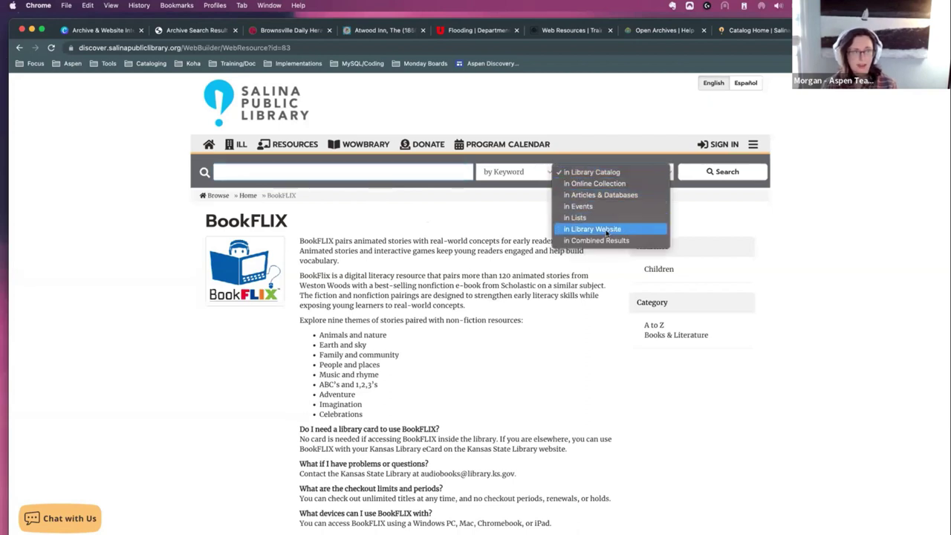
pyautogui.click(595, 227)
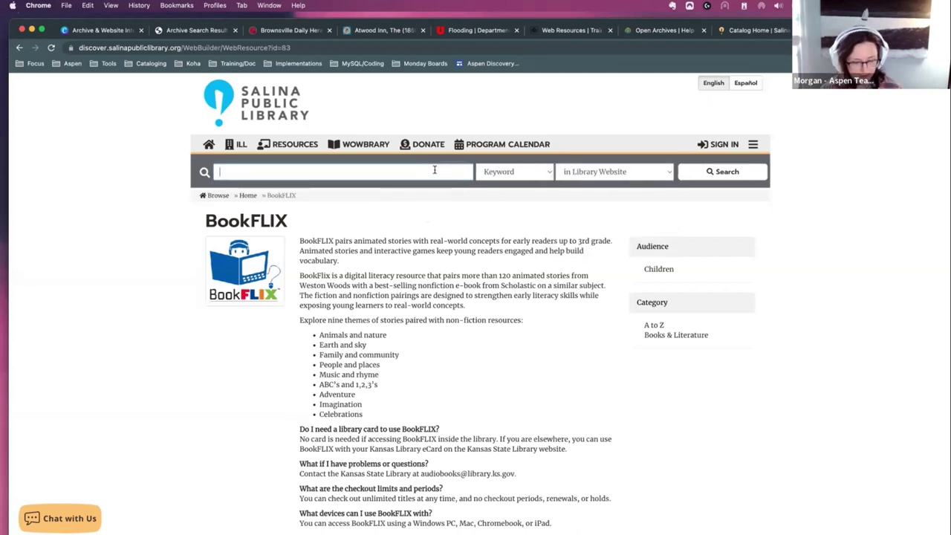
pyautogui.write('bookflix')
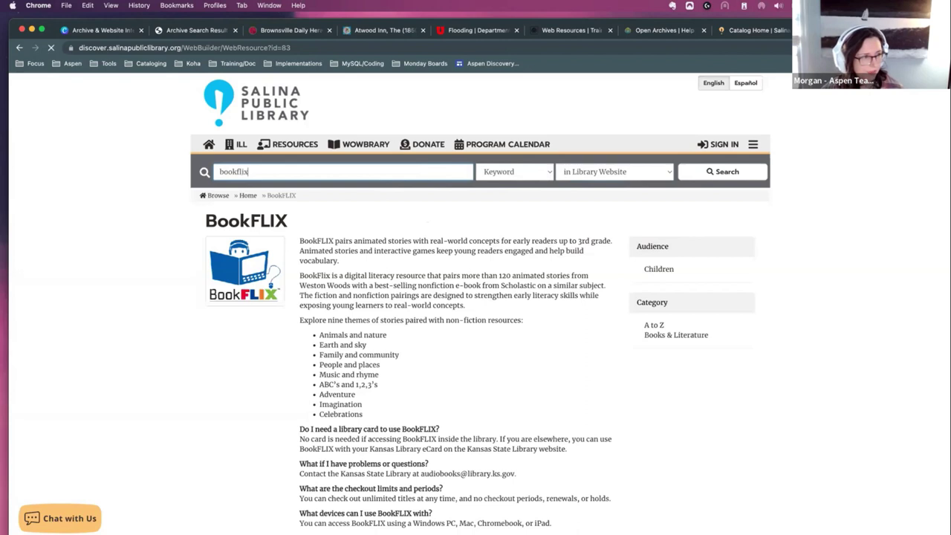
pyautogui.press('Return')
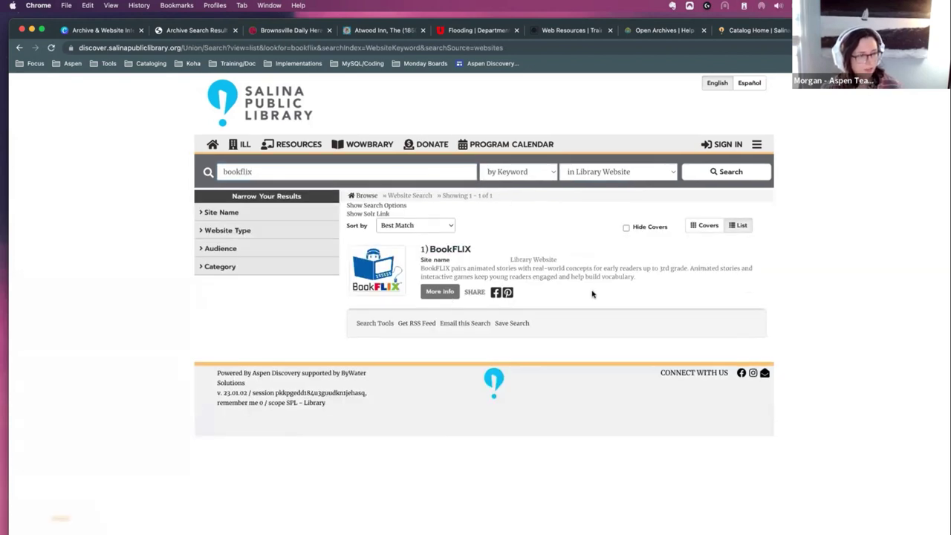